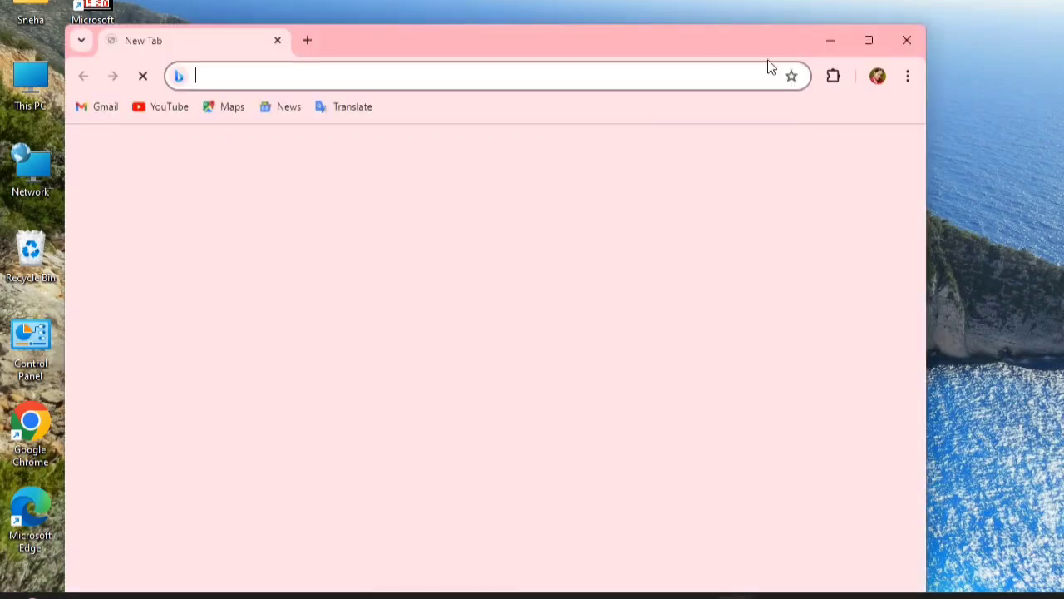
Maximize Chrome and search Bing for 'st. paul's college' from the suggestions.
key("super+Up")
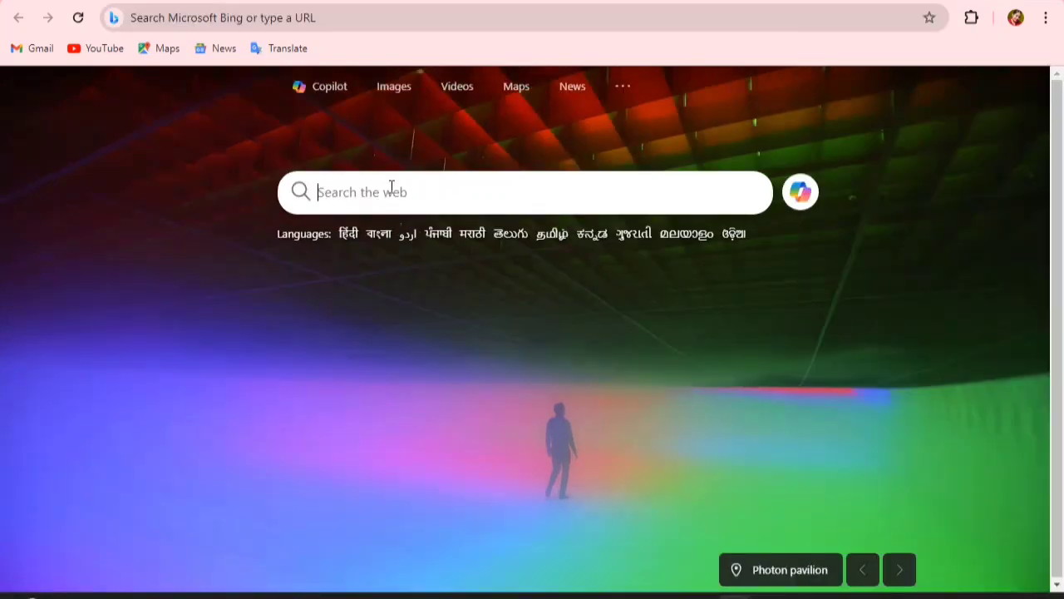
left_click(391, 185)
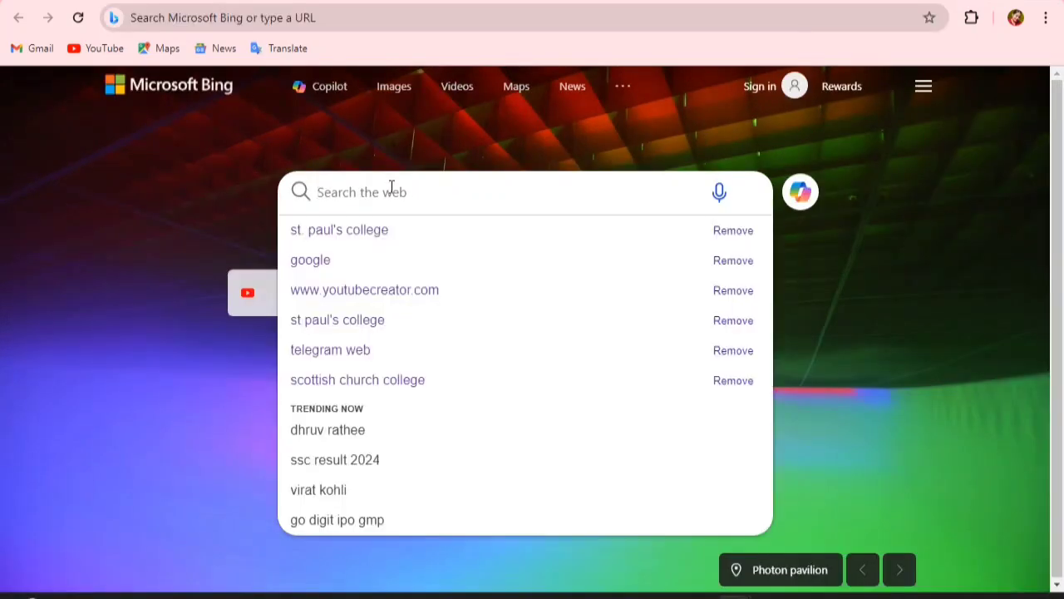
left_click(366, 231)
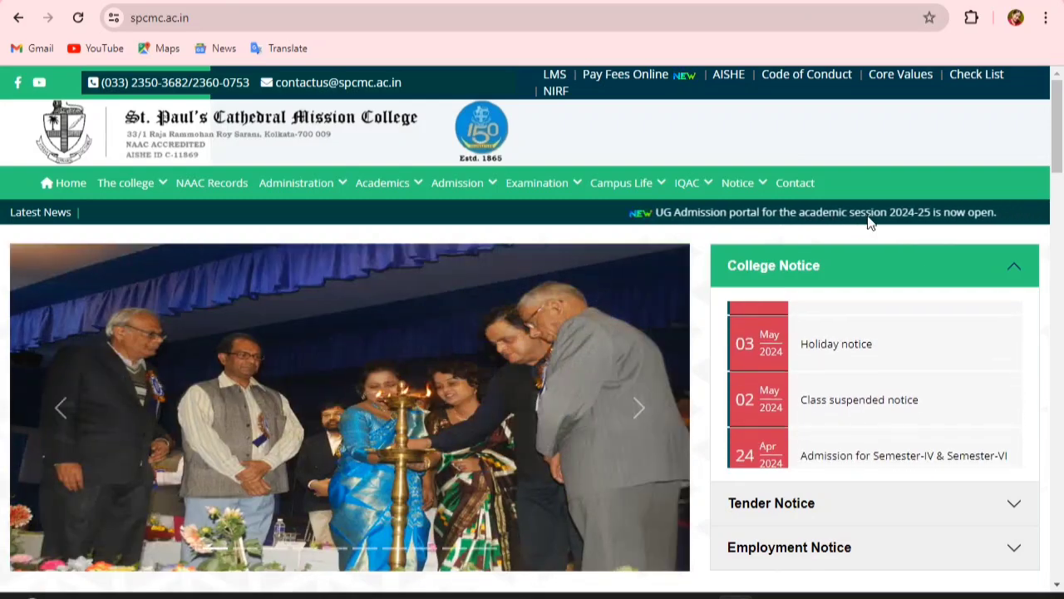
Follow the UG Admission portal link, then open Form Fillup under Candidate Utility.
left_click(870, 220)
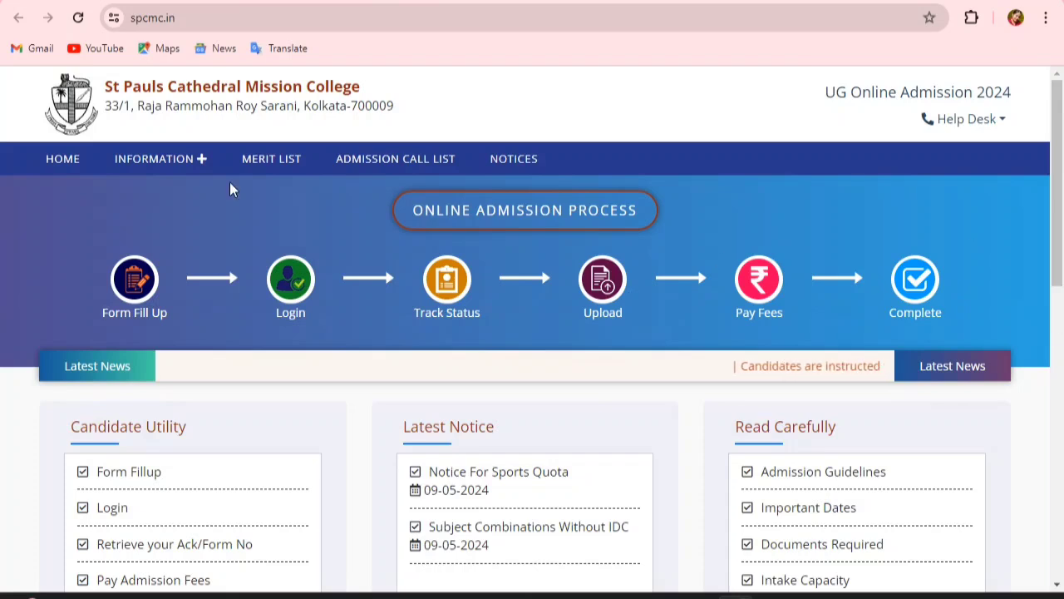
scroll(618, 364, "down", 2)
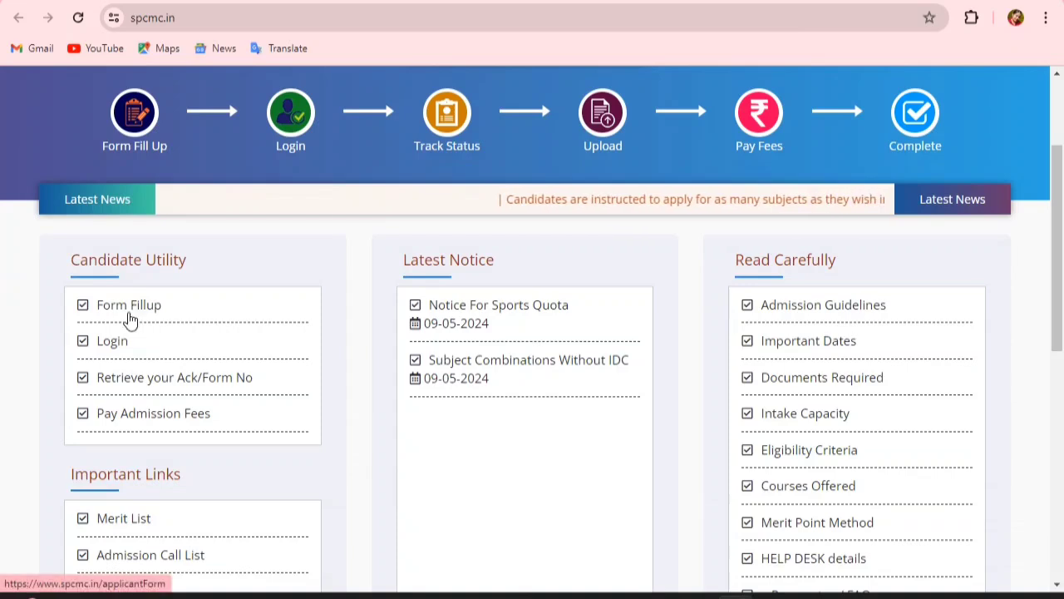
left_click(131, 319)
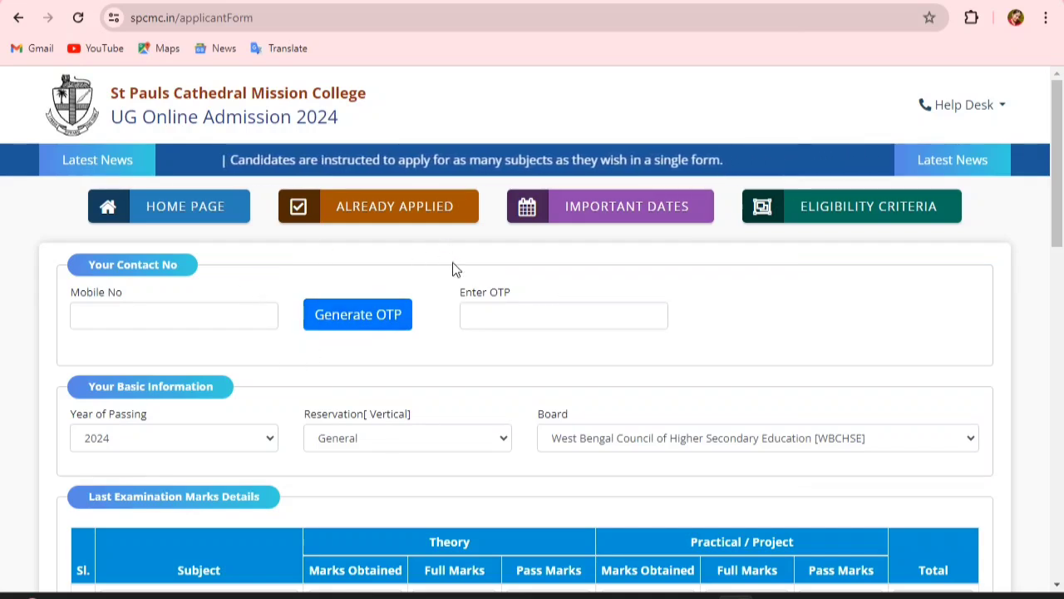
Review the applicant form, then enter the applicant's mobile number in the Mobile No field.
scroll(244, 254, "down", 1)
scroll(226, 328, "down", 4)
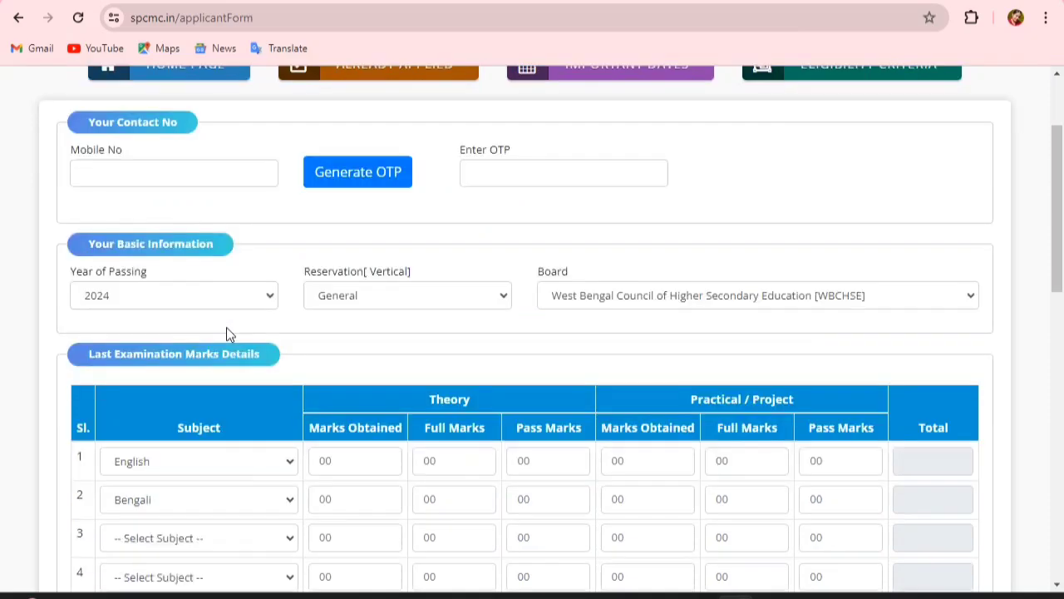
scroll(233, 333, "down", 7)
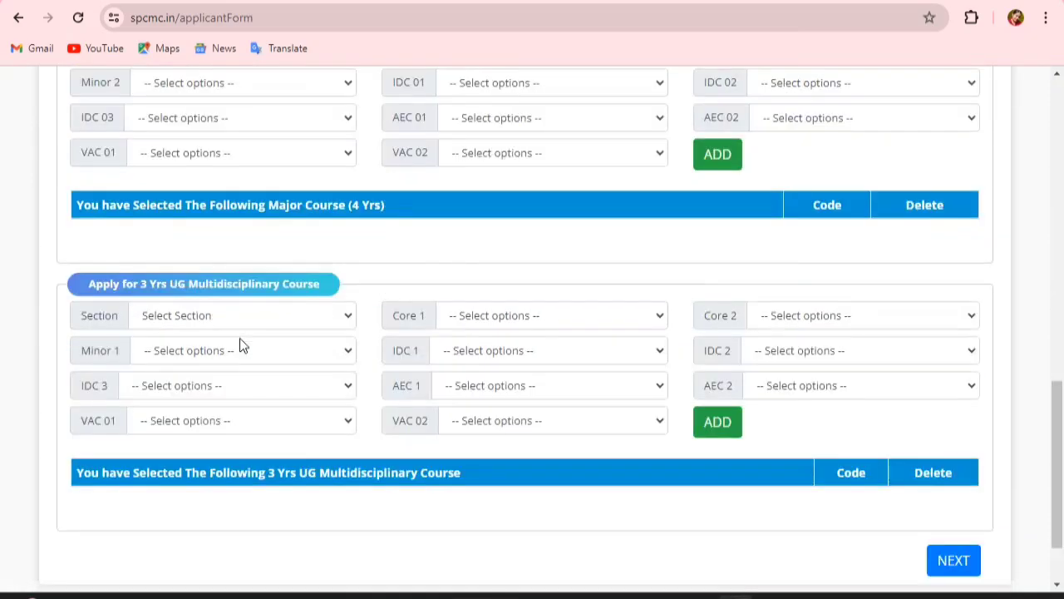
scroll(456, 547, "up", 12)
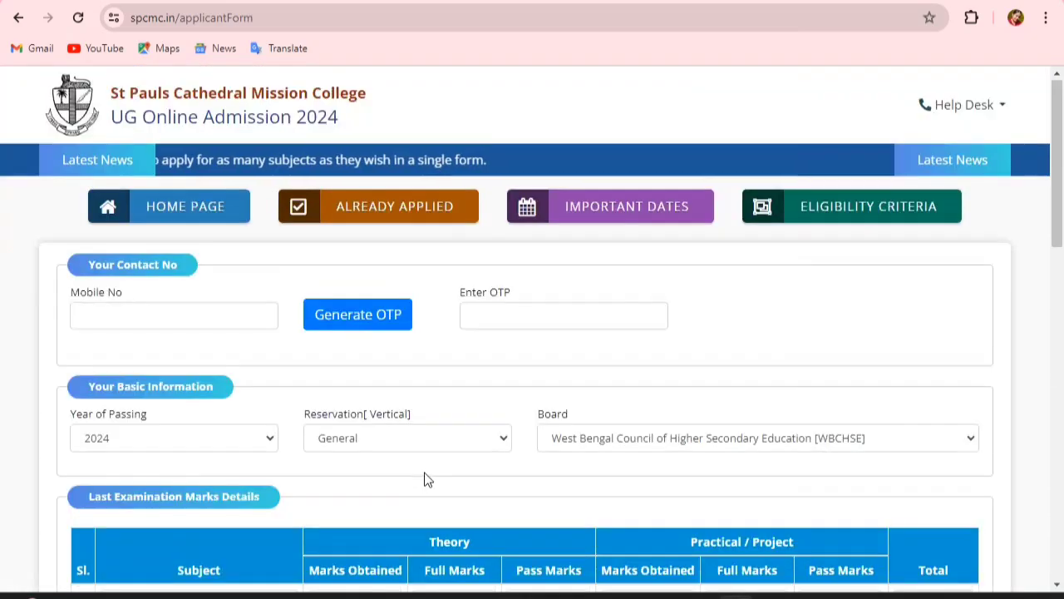
left_click(135, 316)
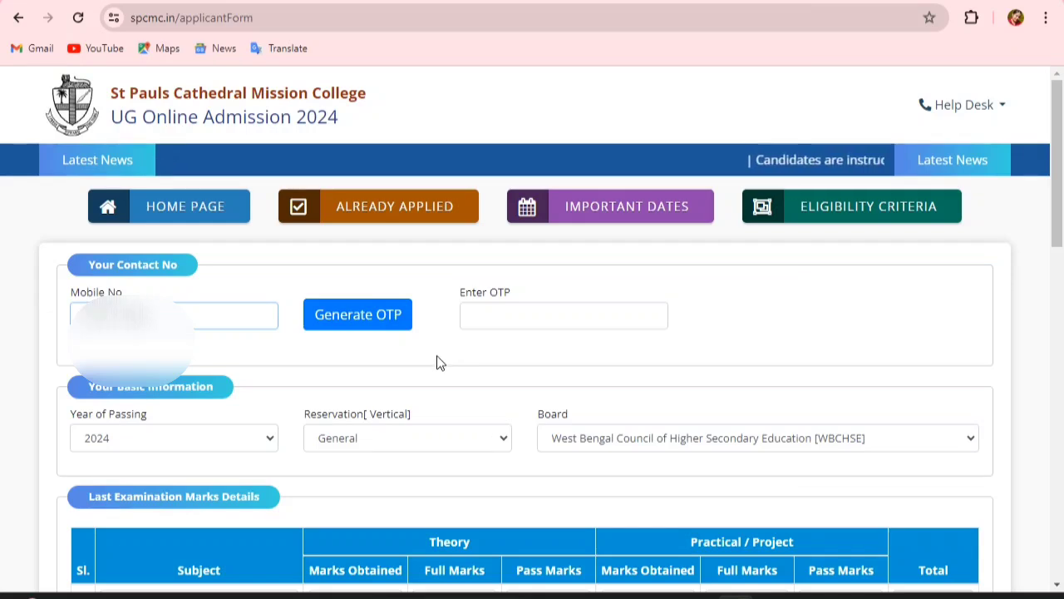
Generate an OTP and enter the received verification code.
left_click(379, 323)
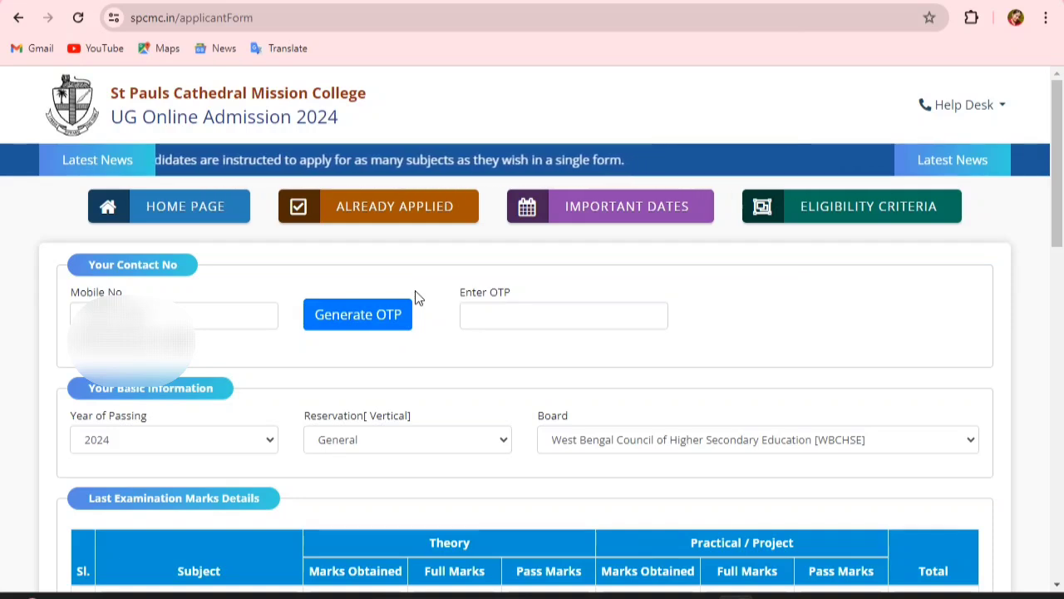
left_click(530, 311)
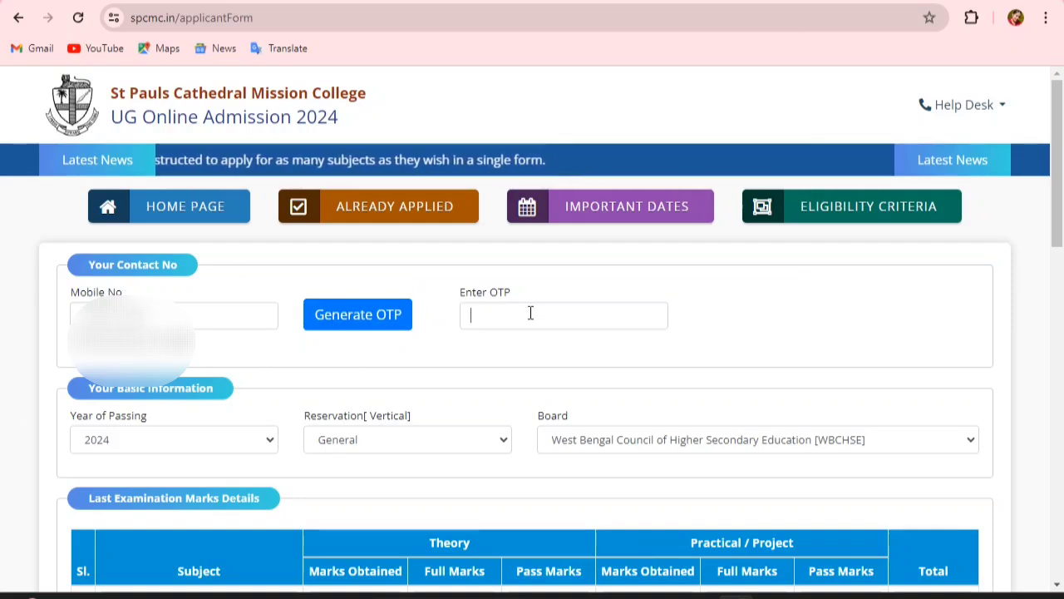
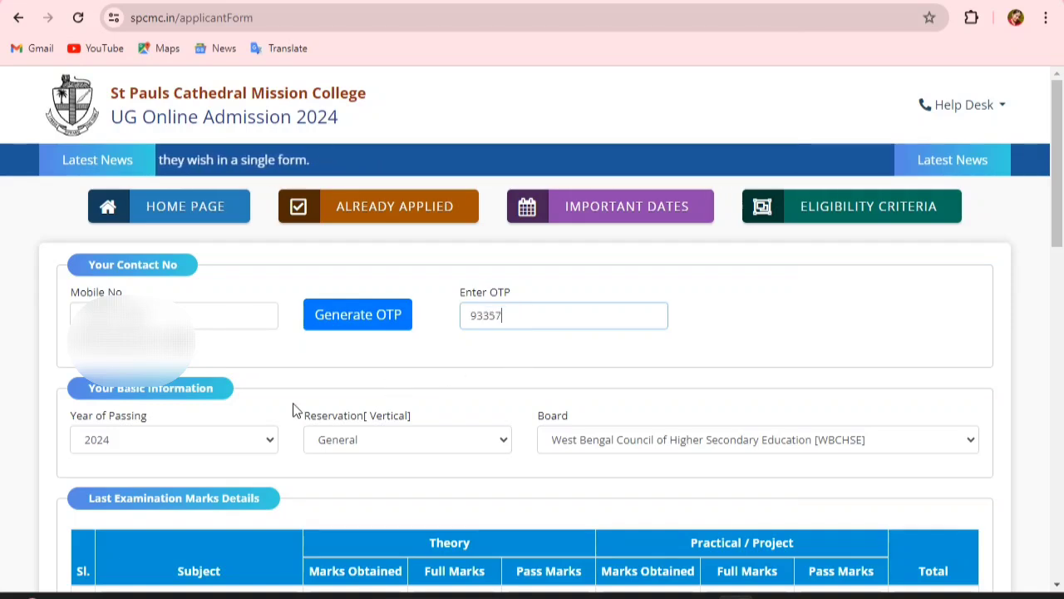
left_click(239, 440)
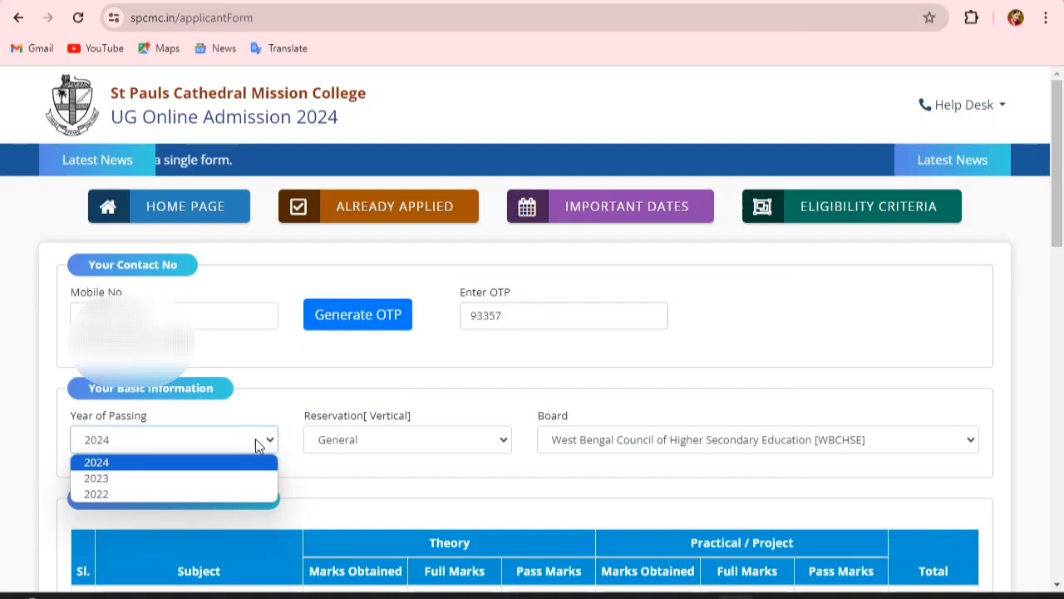
left_click(143, 464)
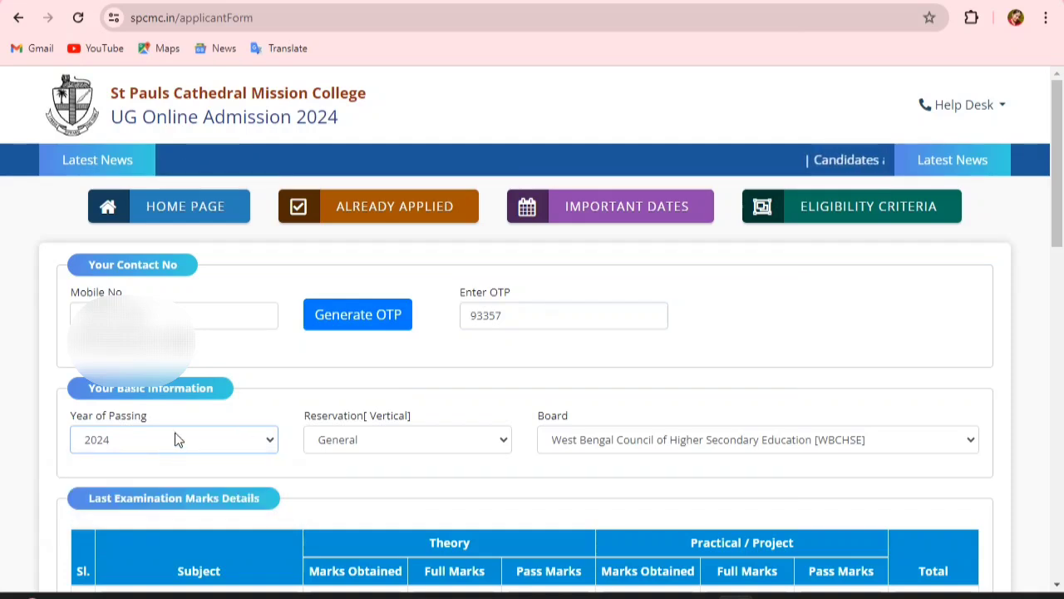
left_click(416, 444)
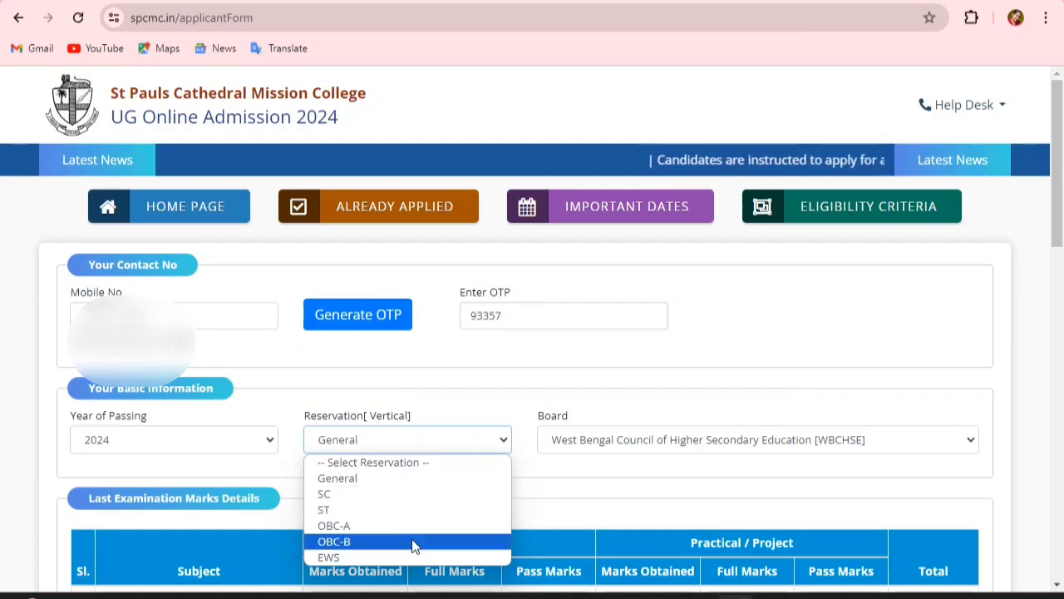
left_click(395, 478)
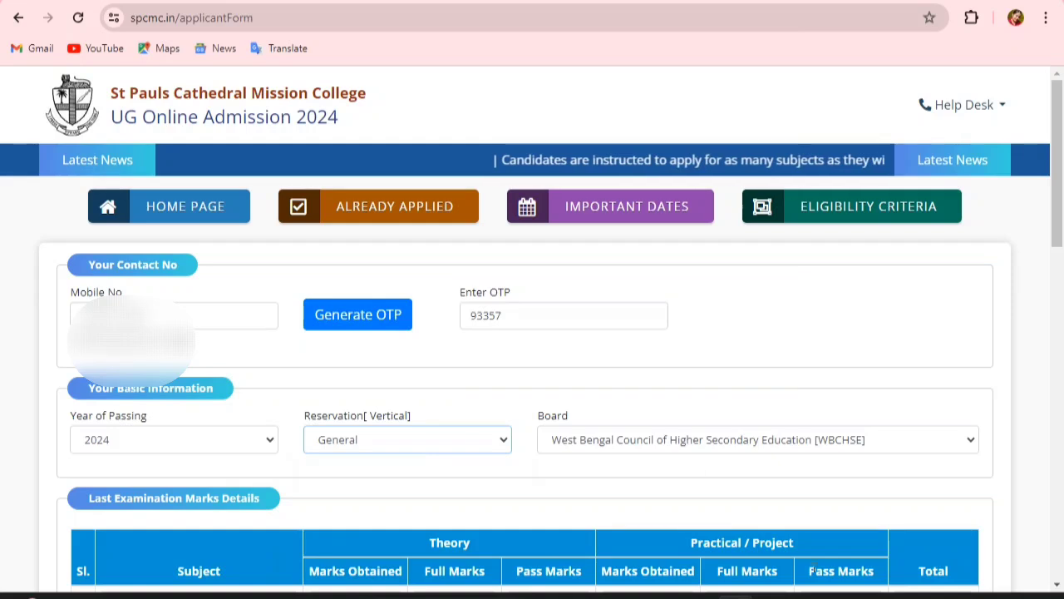
left_click(879, 441)
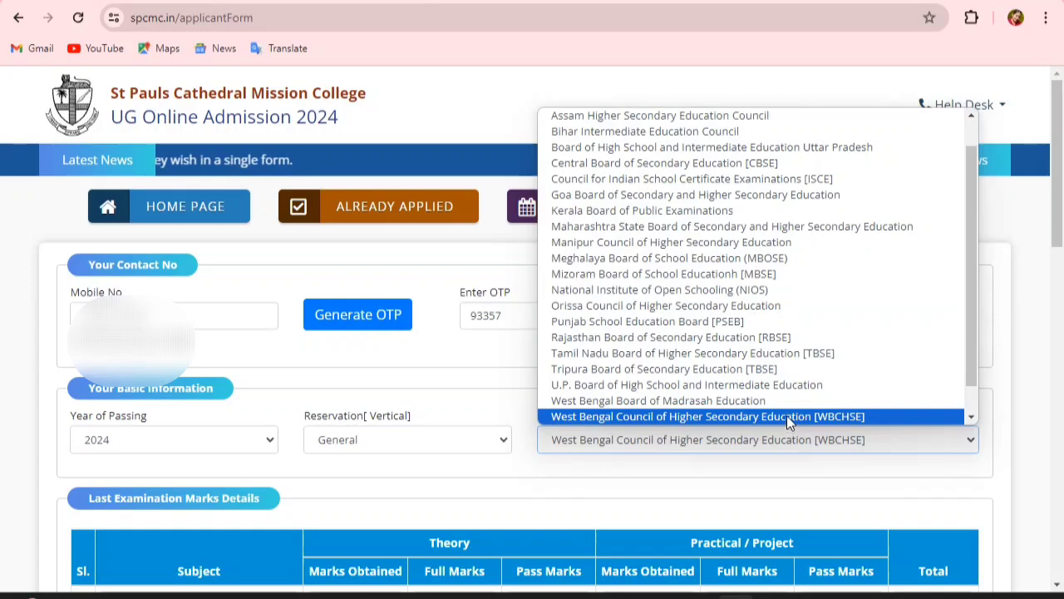
left_click(786, 415)
scroll(541, 320, "down", 4)
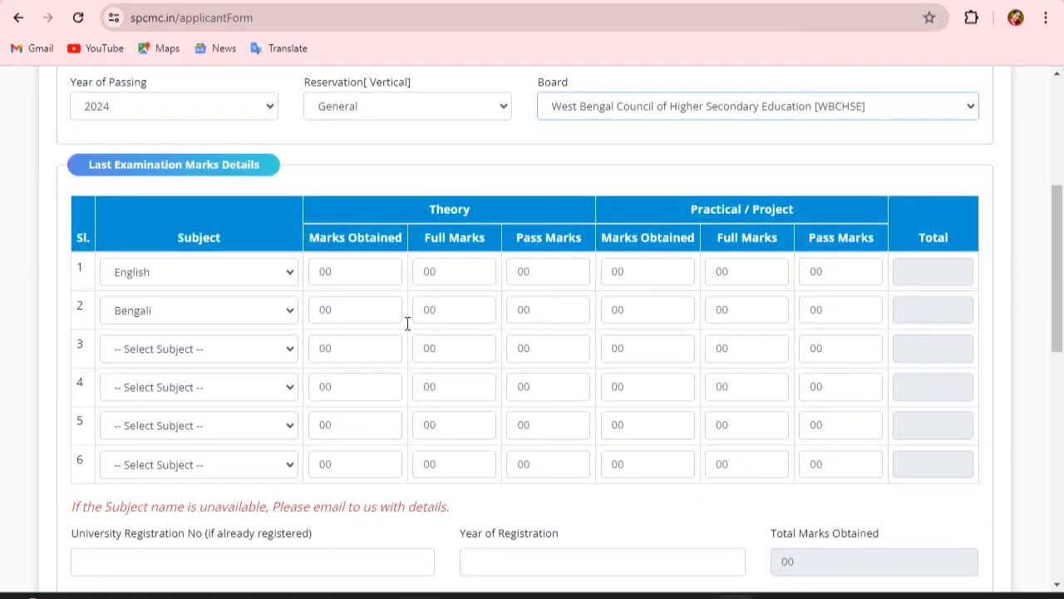
Enter English theory marks 65 out of 80 with pass mark 24.
left_click(351, 270)
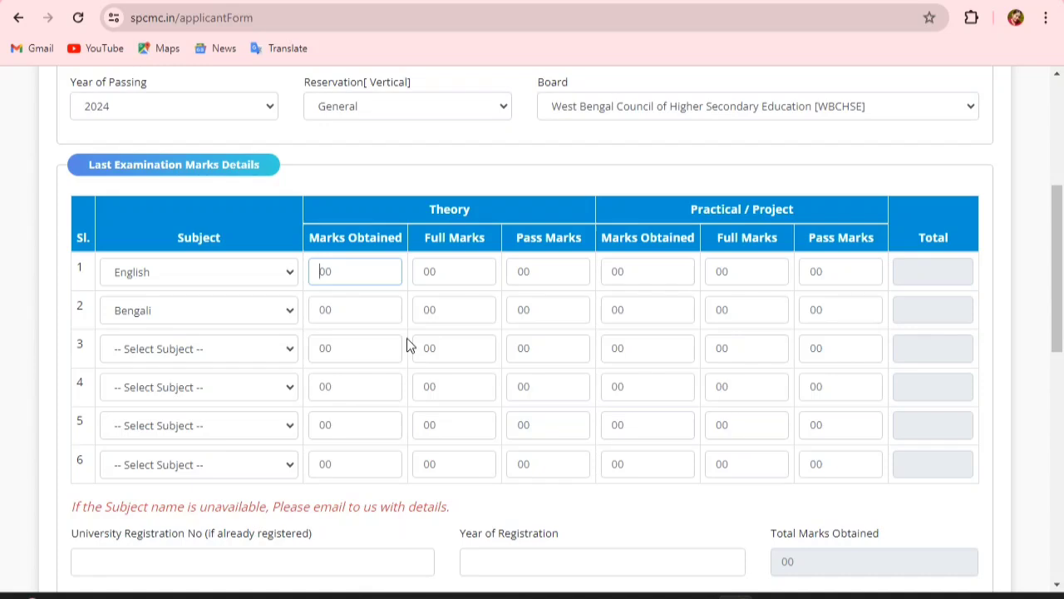
type("65")
left_click(483, 266)
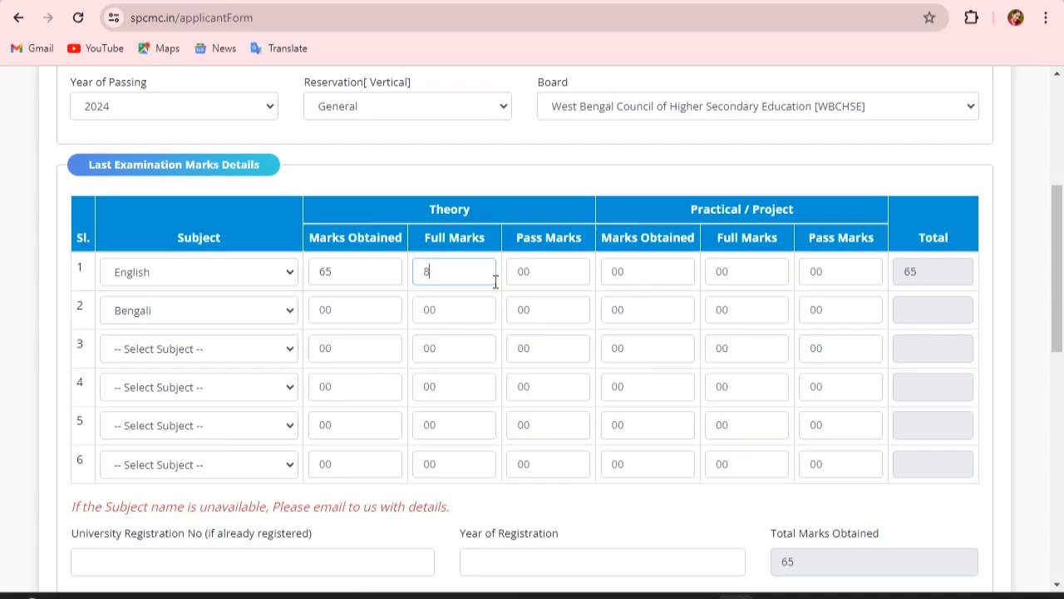
left_click(559, 277)
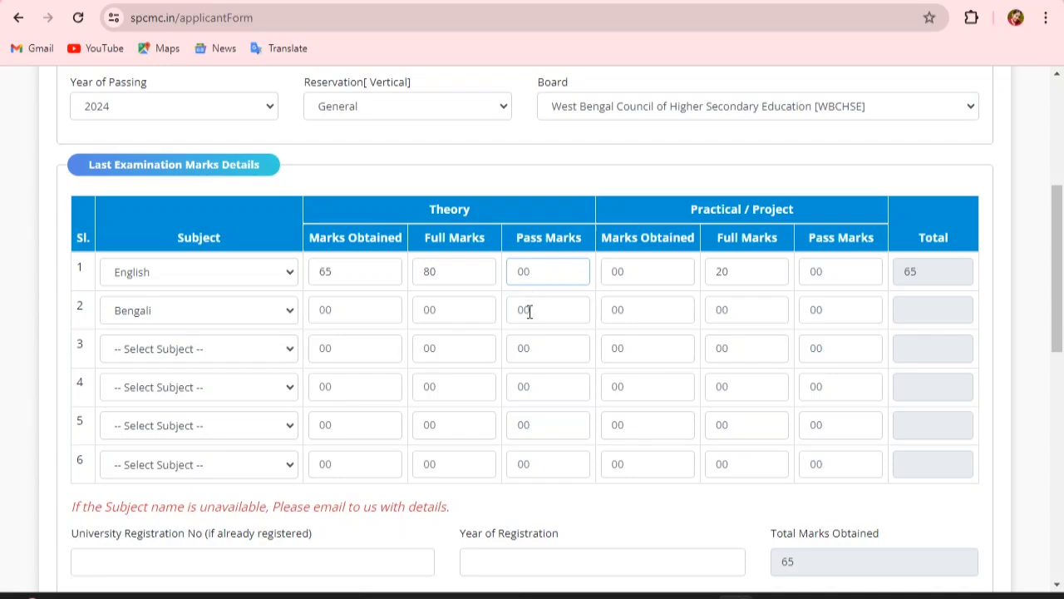
type("24")
Enter English practical marks 20 out of 20 with pass mark 6.
left_click(648, 274)
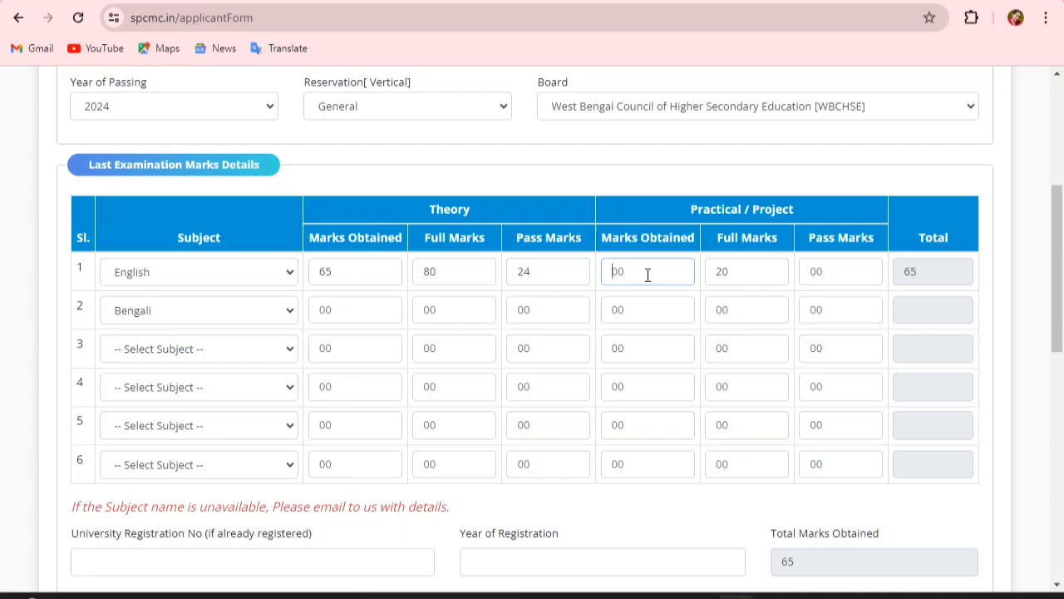
type("20")
left_click(756, 280)
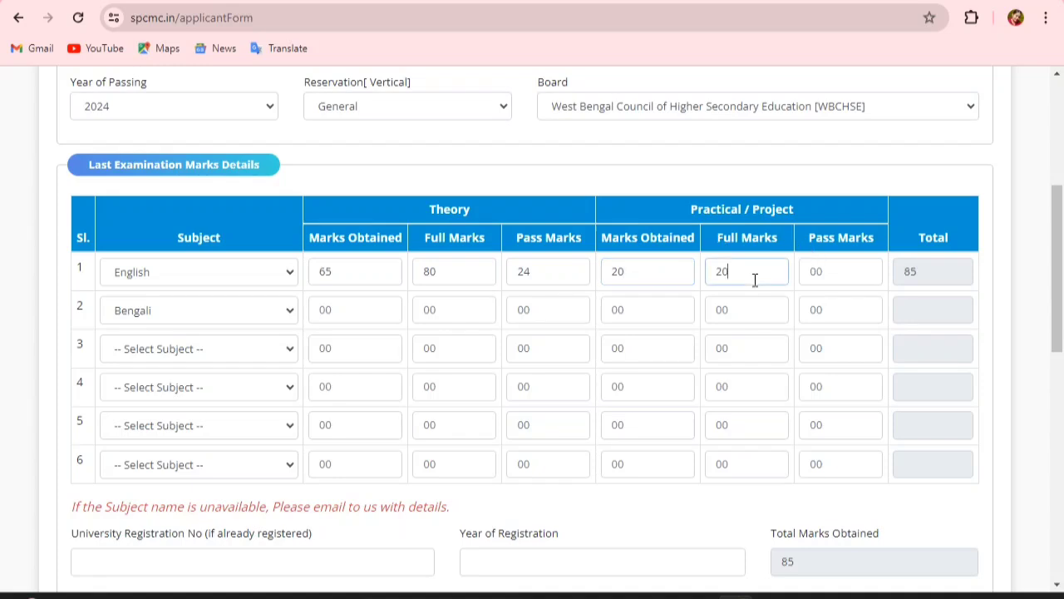
left_click(827, 274)
left_click(351, 312)
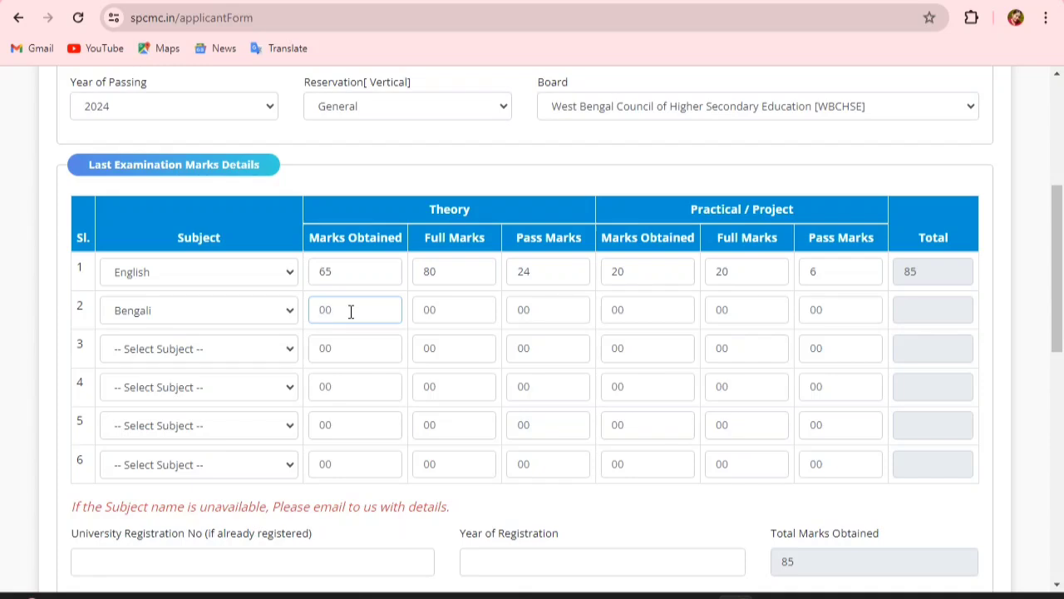
Enter Bengali theory marks 66 out of 80.
type("66")
left_click(429, 314)
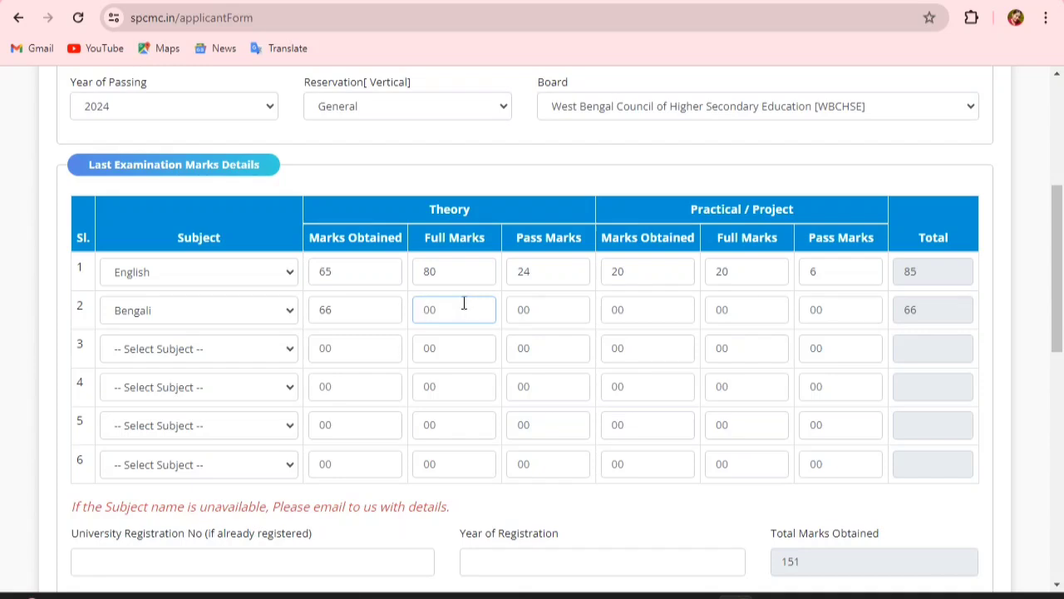
type("80")
left_click(562, 309)
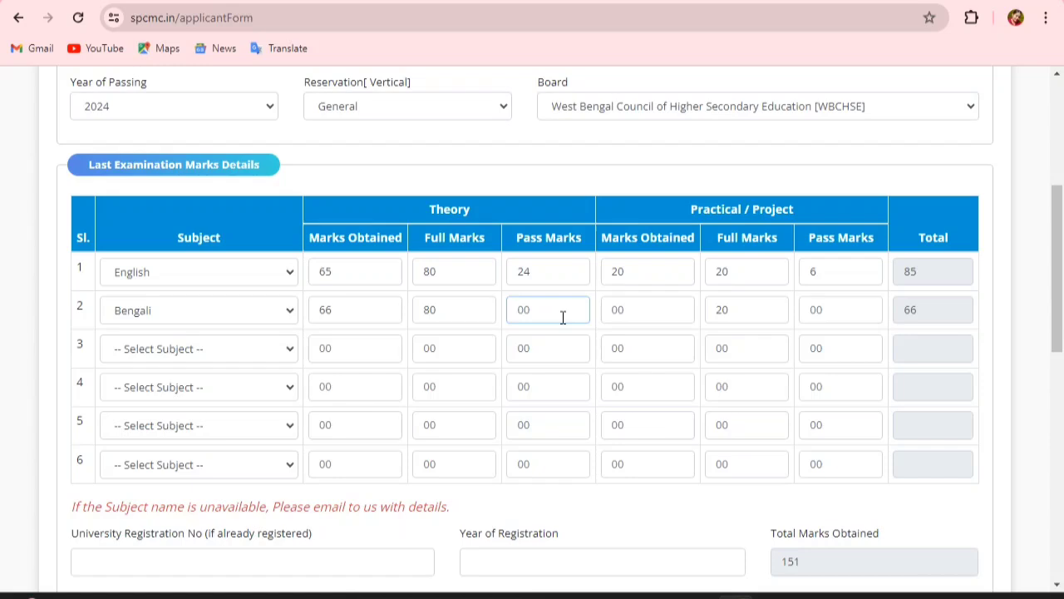
Complete Bengali with theory pass mark 24, practical marks 20 and practical pass mark 6.
type("24")
left_click(656, 312)
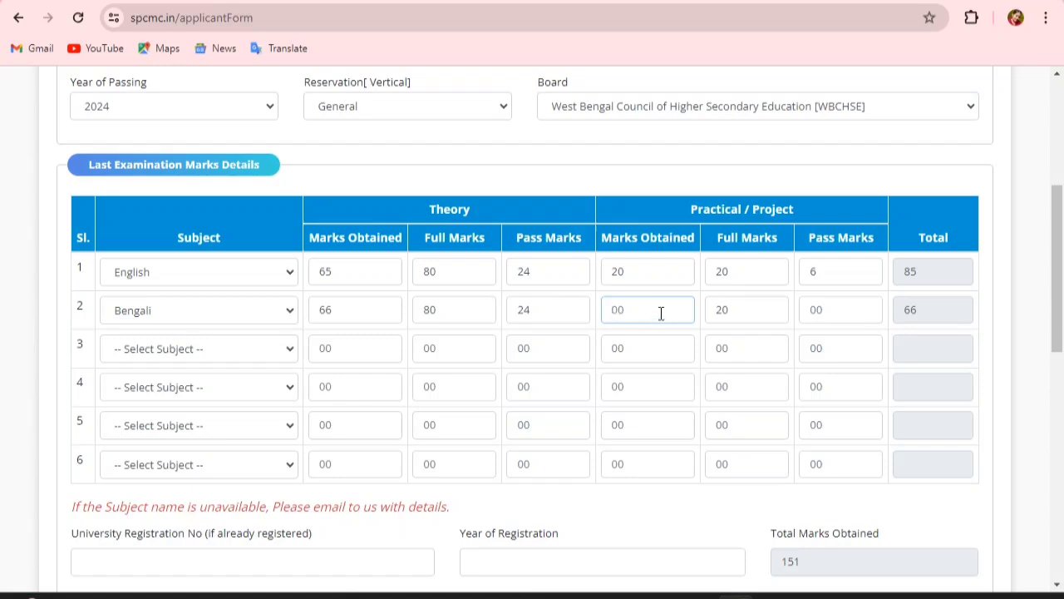
type("20")
left_click(872, 313)
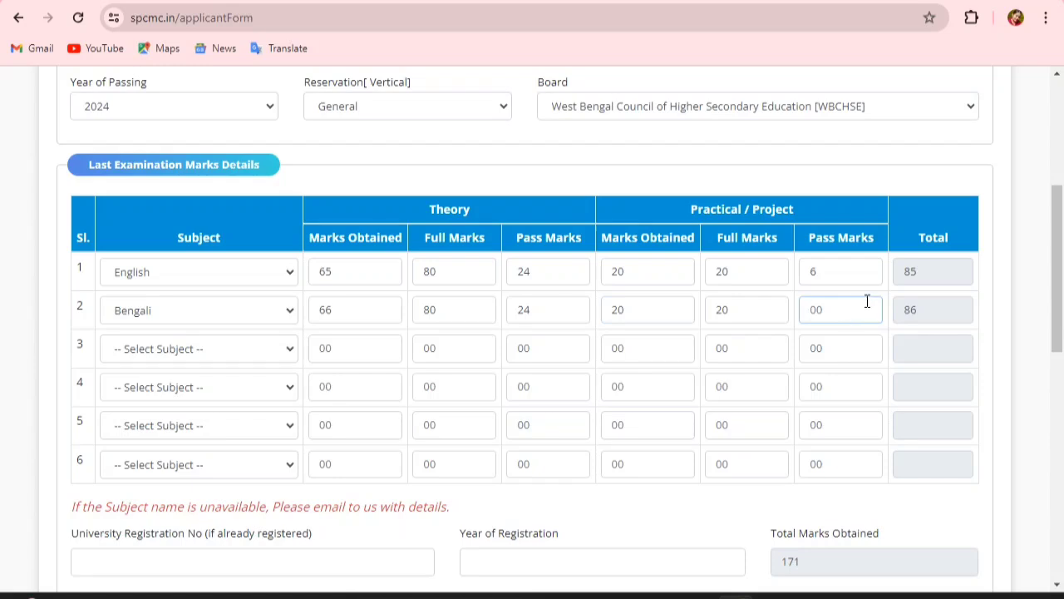
type("6")
left_click(276, 354)
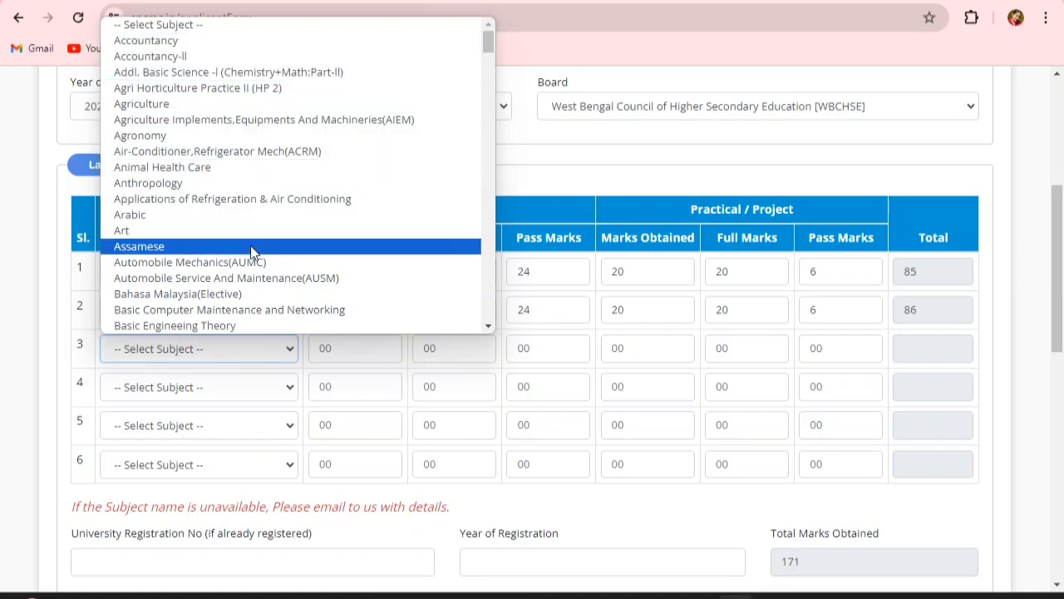
Set row 3 to Biology with theory marks 36 out of 70 and pass mark 21.
scroll(240, 251, "down", 10)
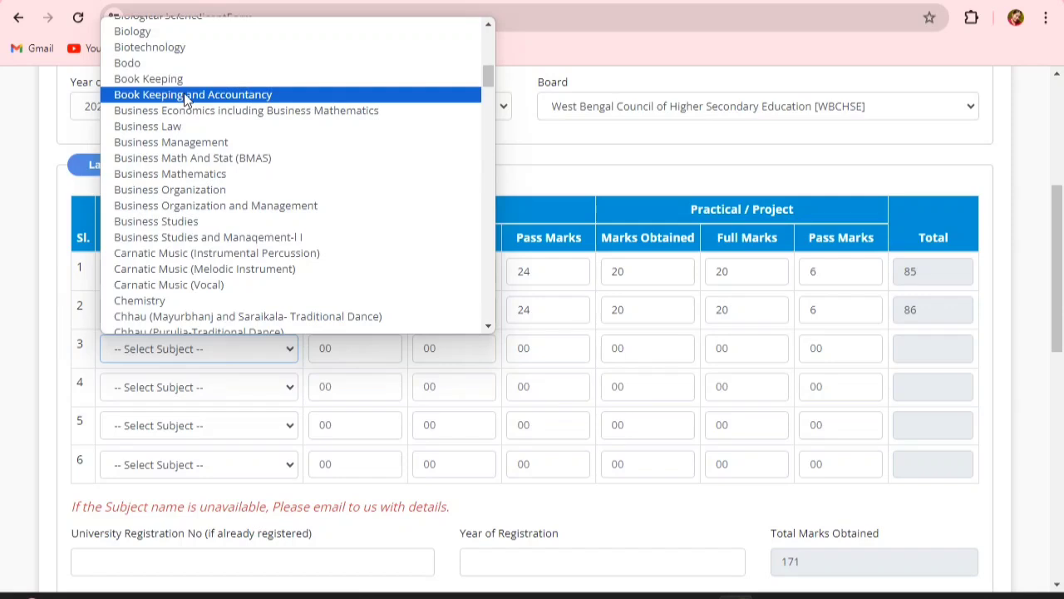
left_click(162, 30)
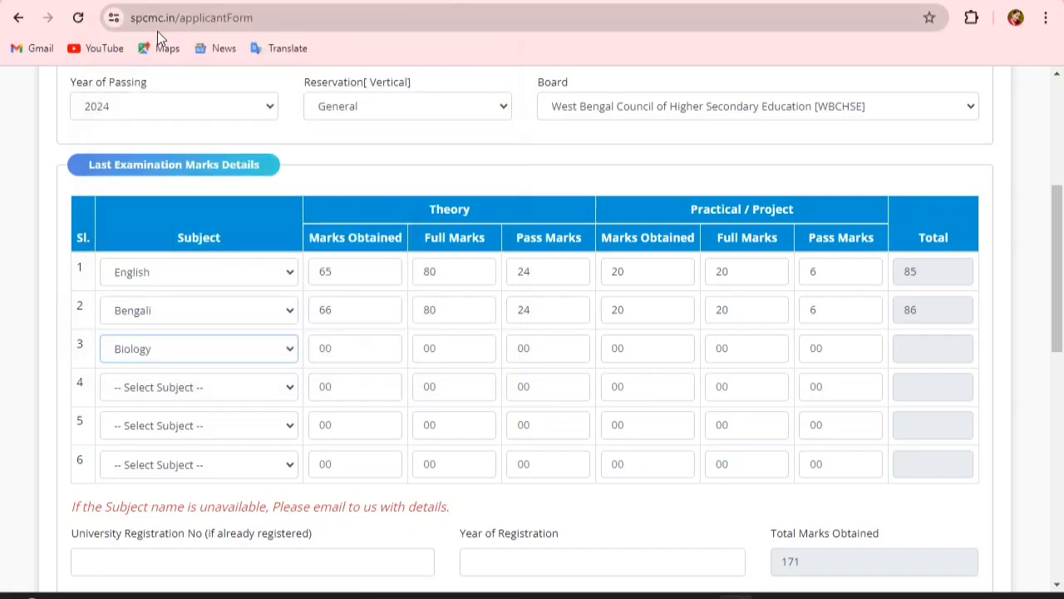
left_click(346, 348)
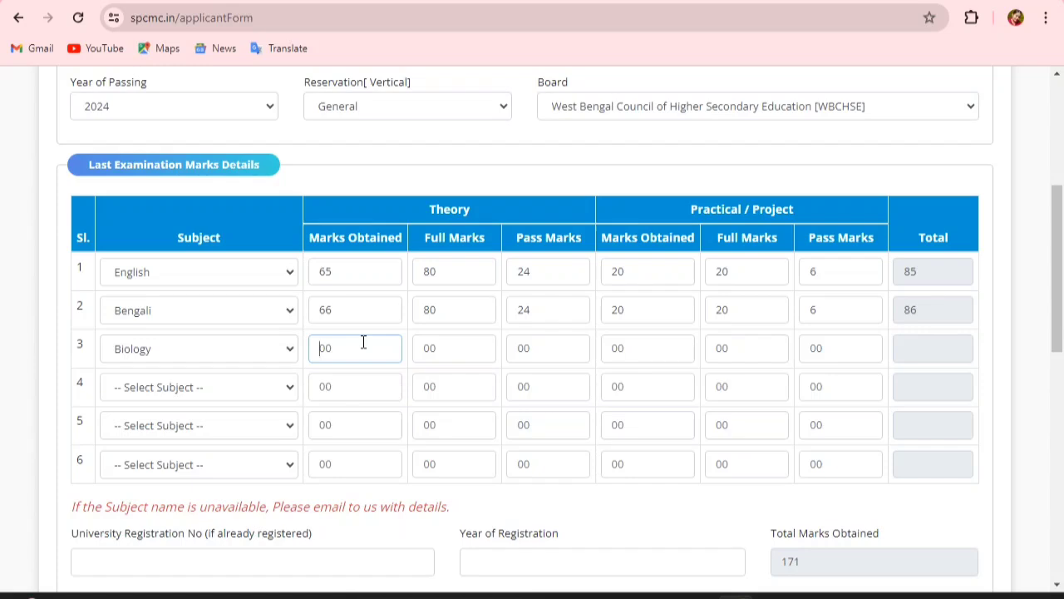
type("36")
left_click(472, 353)
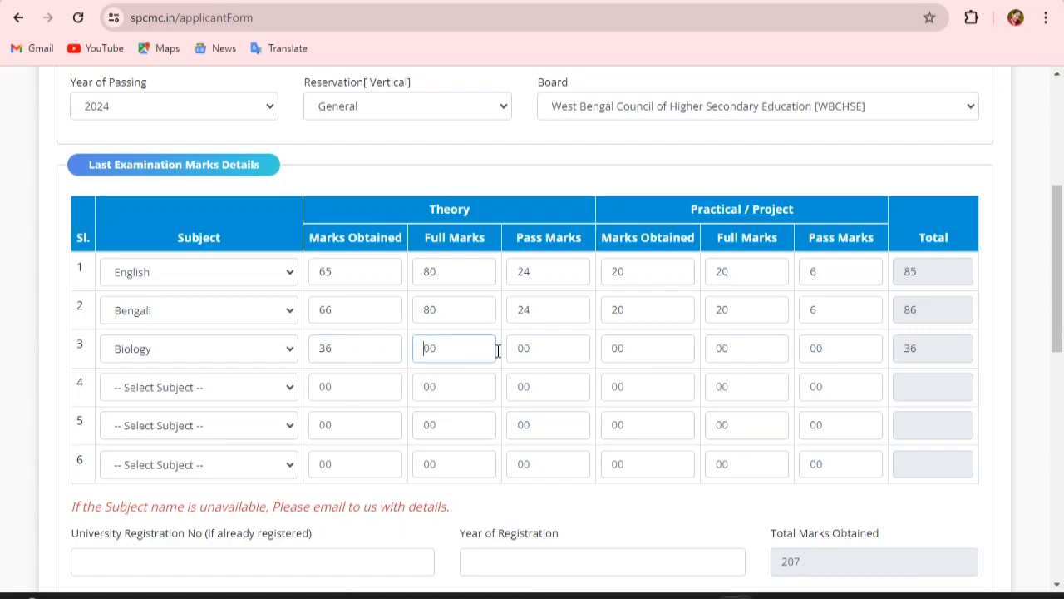
type("70")
left_click(572, 353)
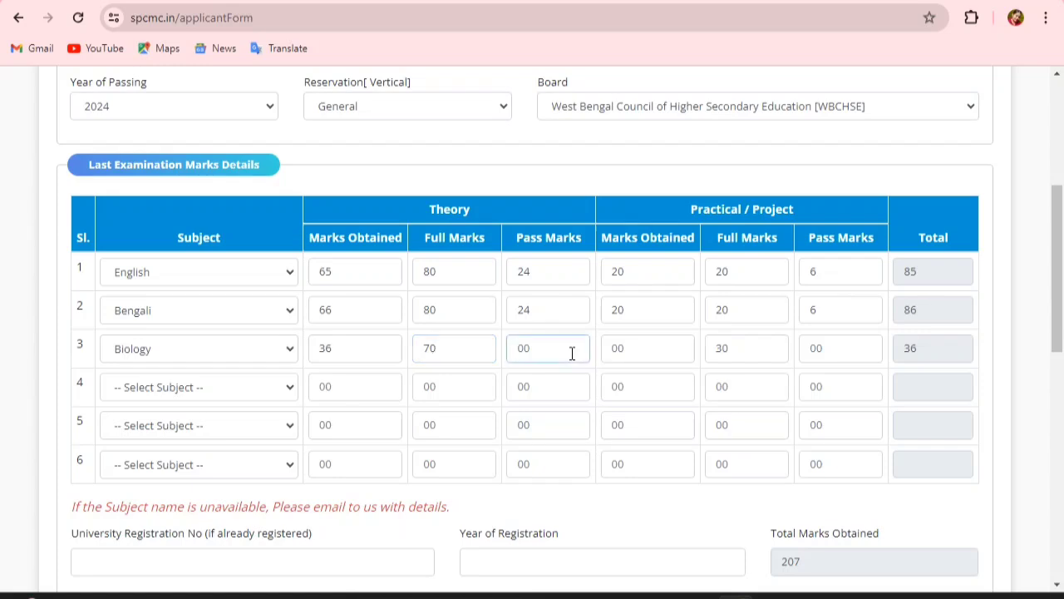
type("21")
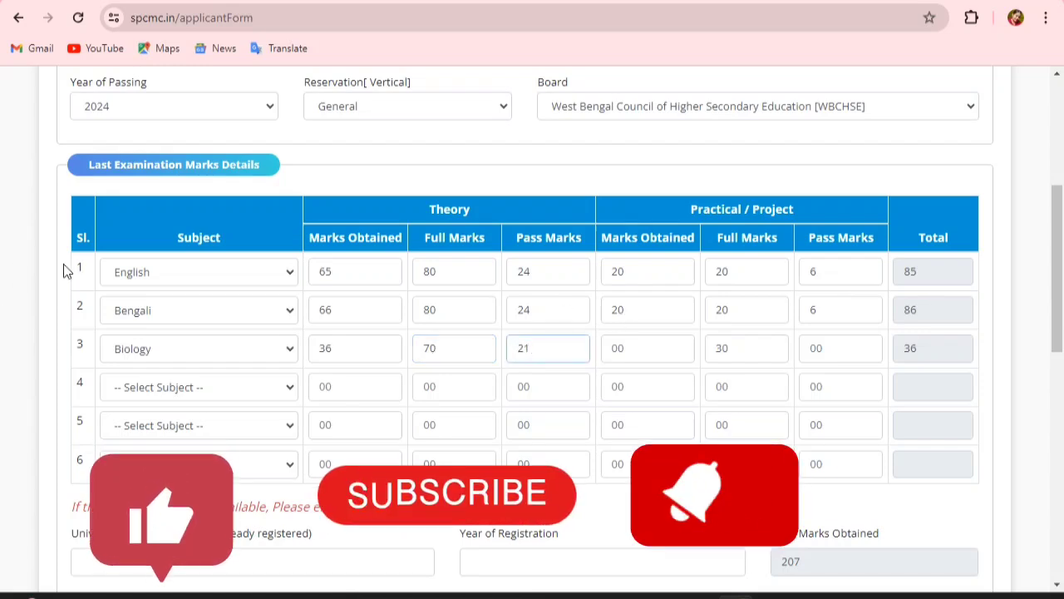
left_click(627, 354)
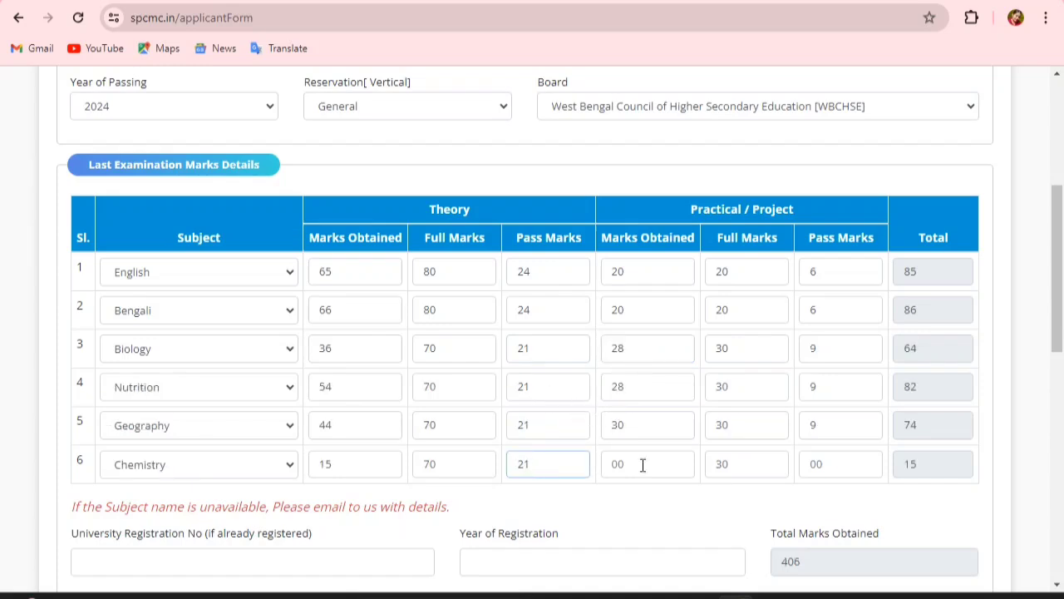
left_click(646, 470)
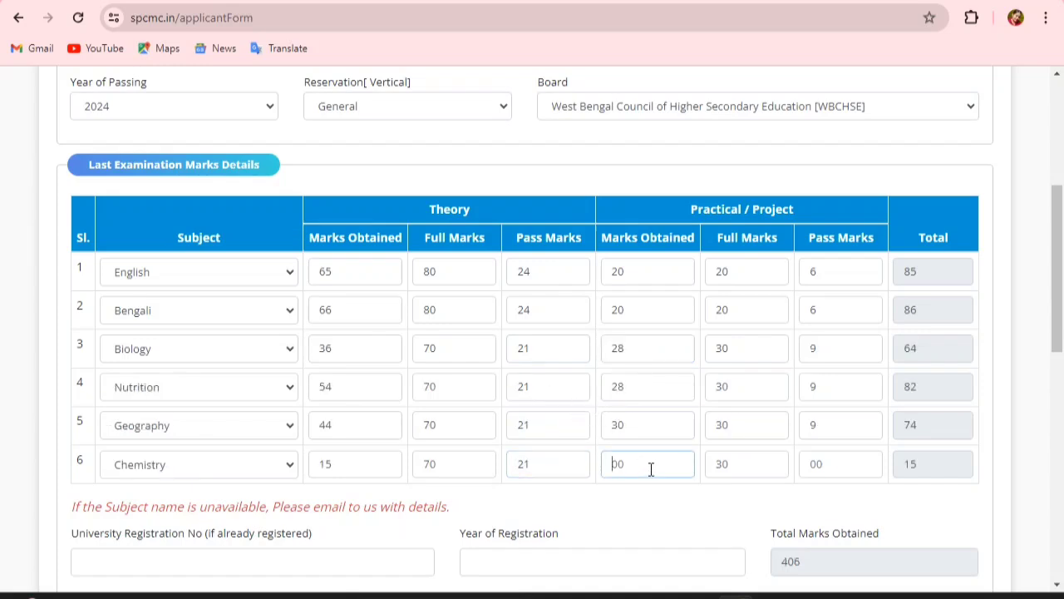
Enter Chemistry's practical marks as 30 with pass mark 9.
key("Delete")
type("30")
left_click(851, 457)
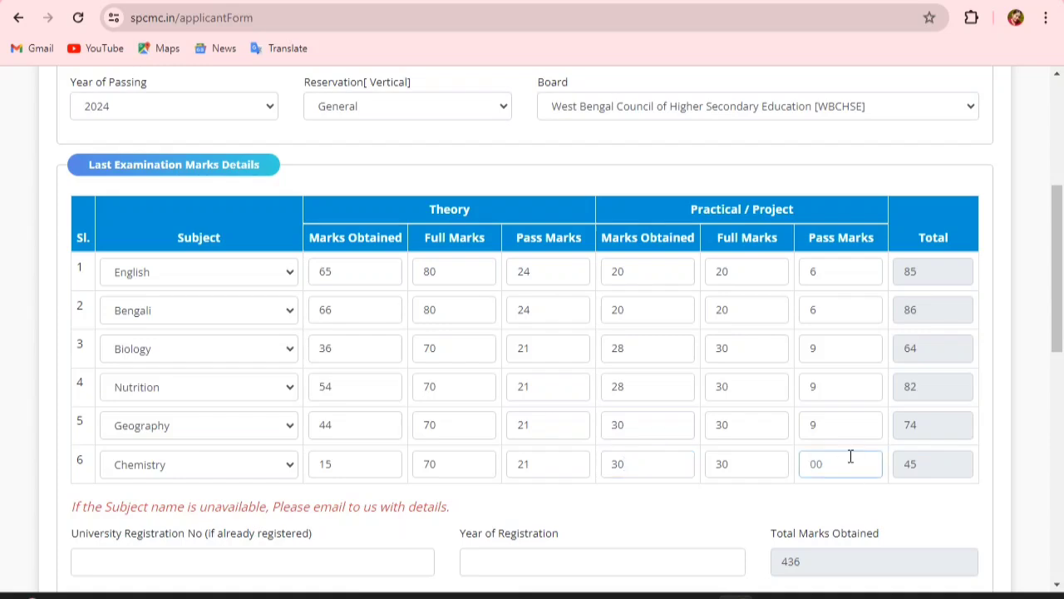
type("9")
scroll(776, 454, "down", 2)
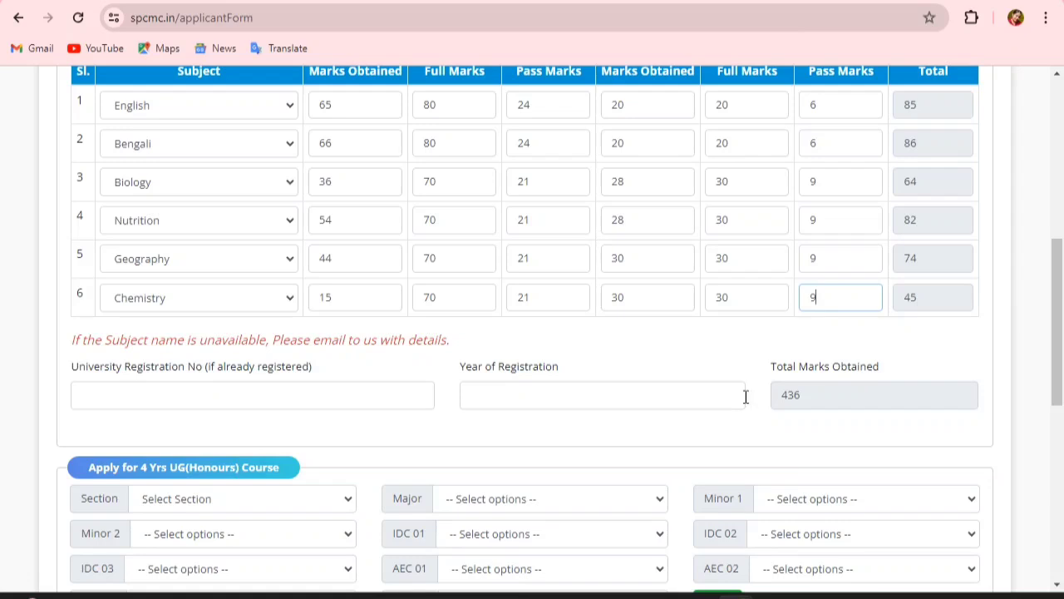
scroll(449, 408, "down", 1)
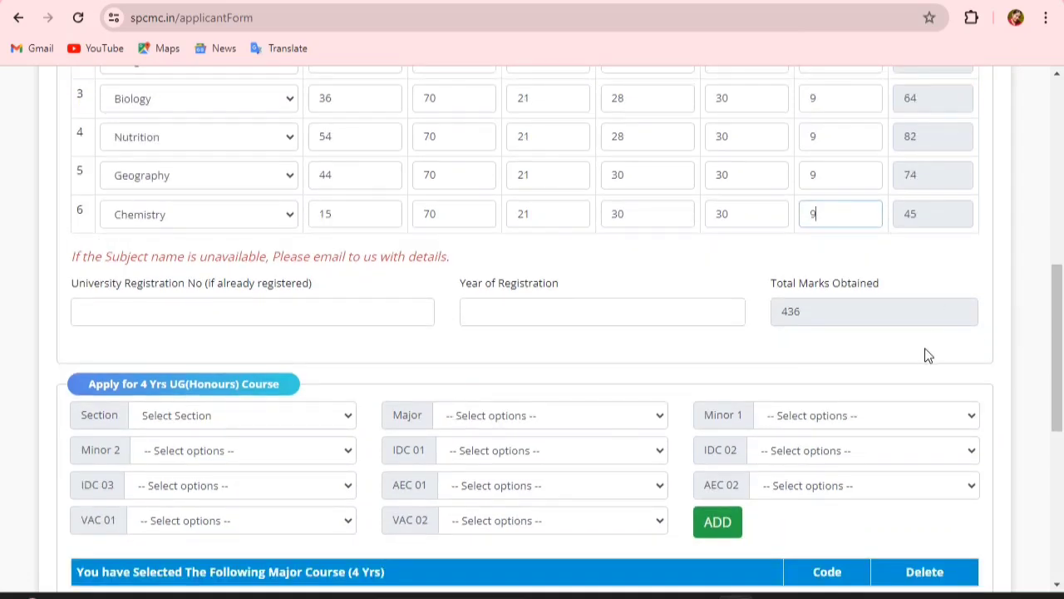
scroll(868, 402, "up", 2)
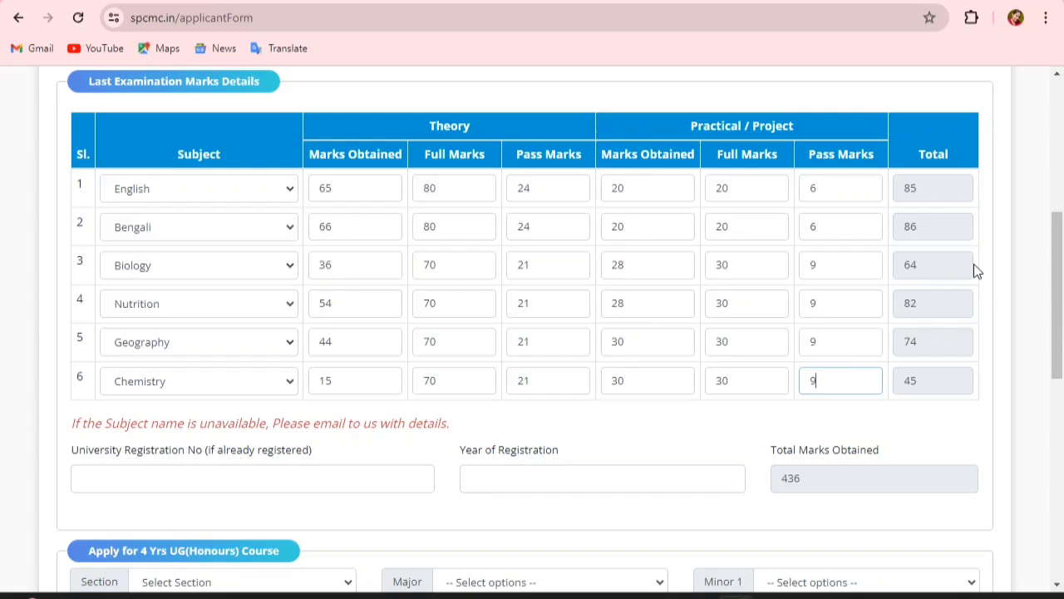
scroll(888, 353, "down", 2)
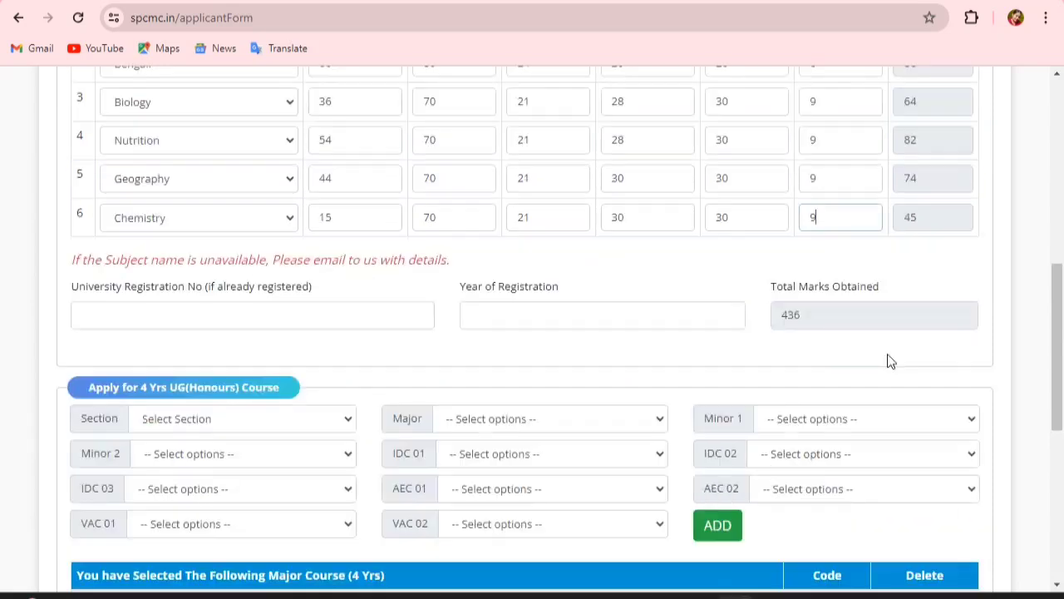
scroll(884, 352, "down", 1)
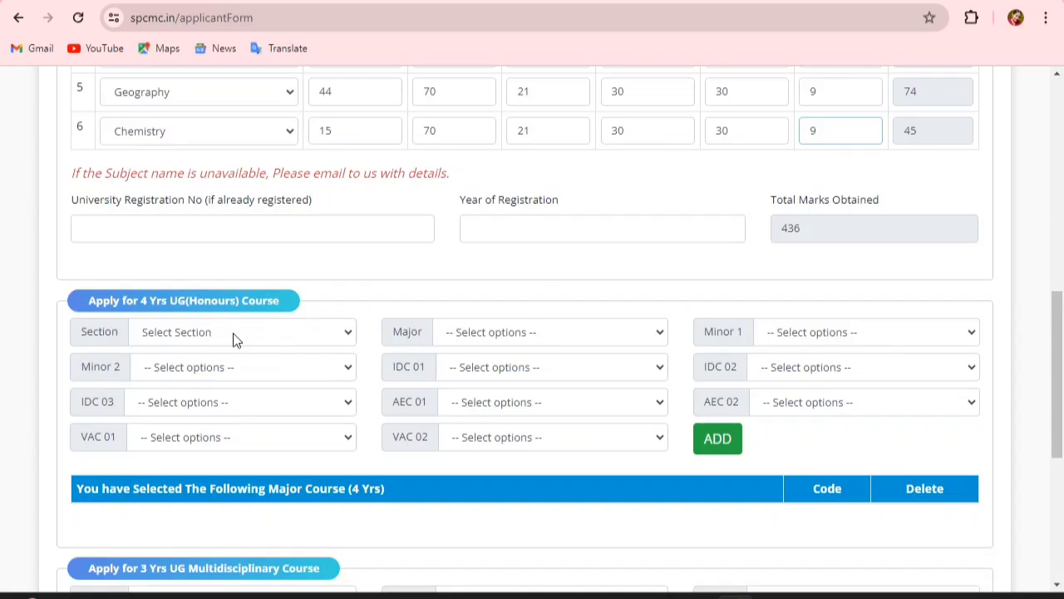
scroll(234, 337, "down", 1)
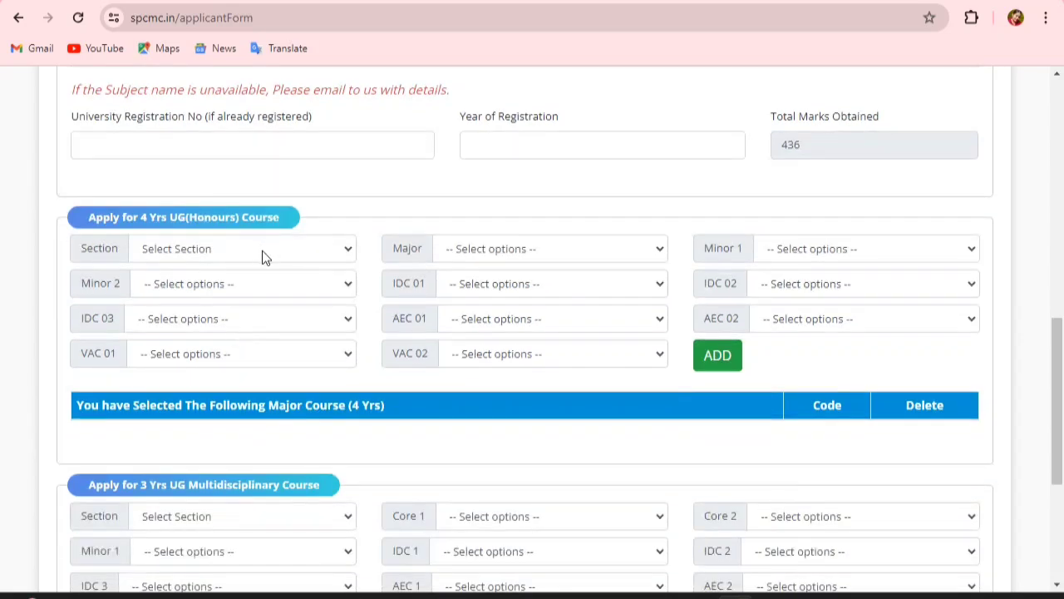
Set the Honours section to BA (MAJ), major English and Minor 1 Political Science.
left_click(319, 247)
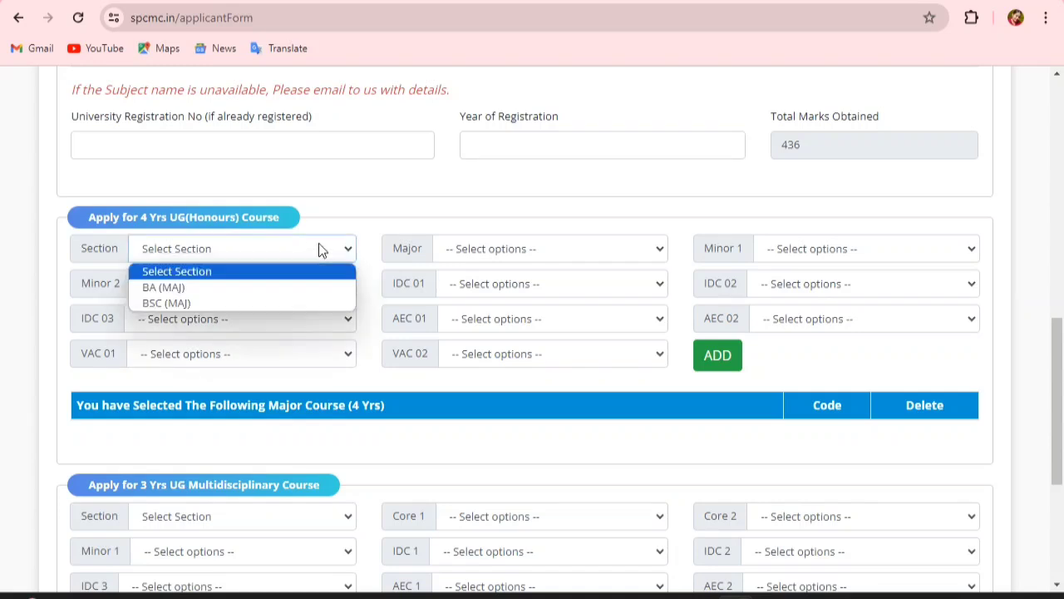
left_click(327, 291)
left_click(525, 248)
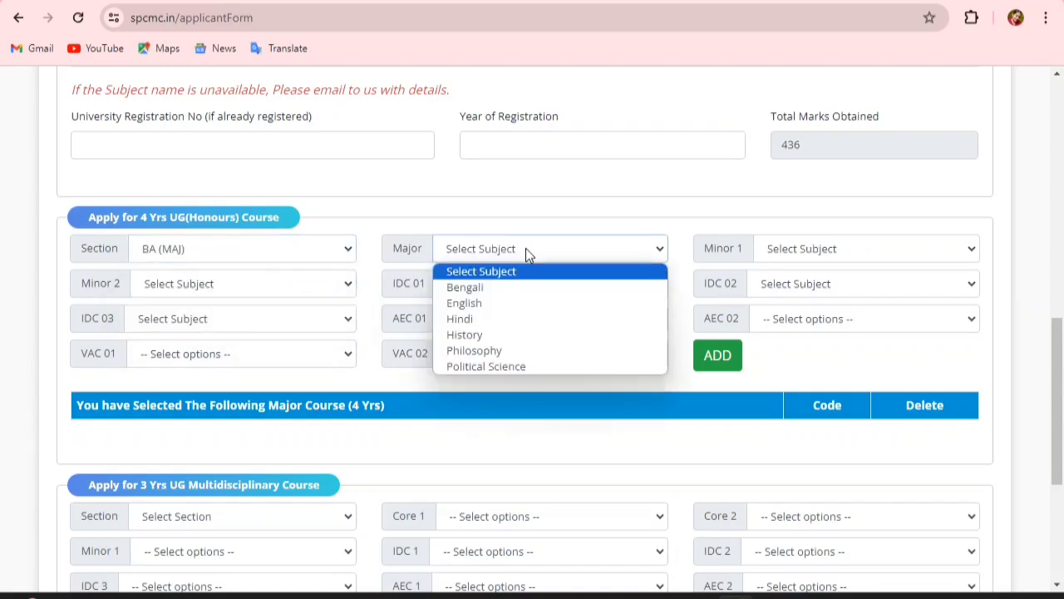
left_click(526, 303)
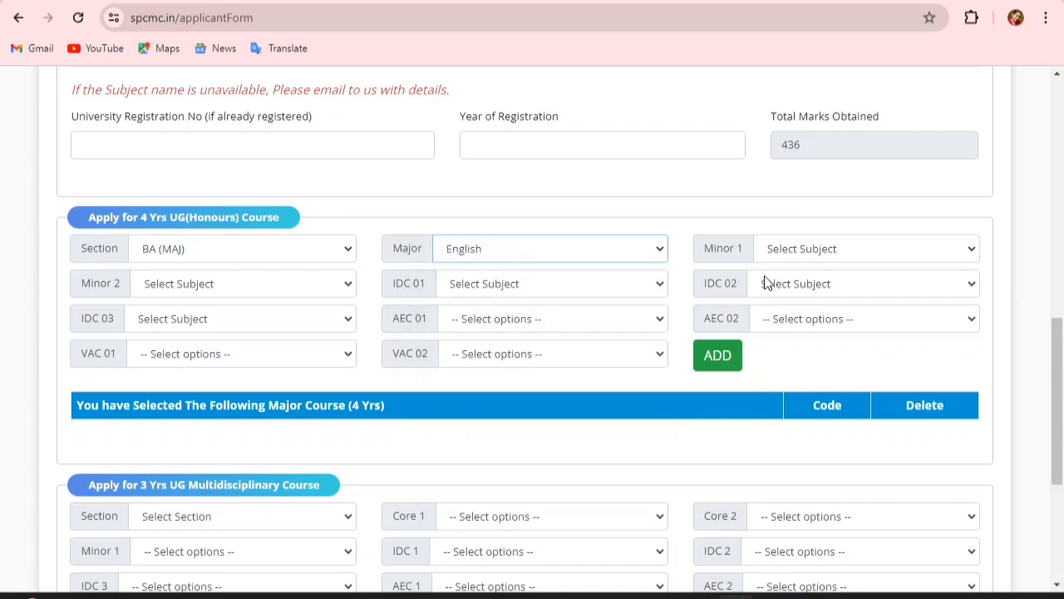
left_click(810, 249)
left_click(802, 287)
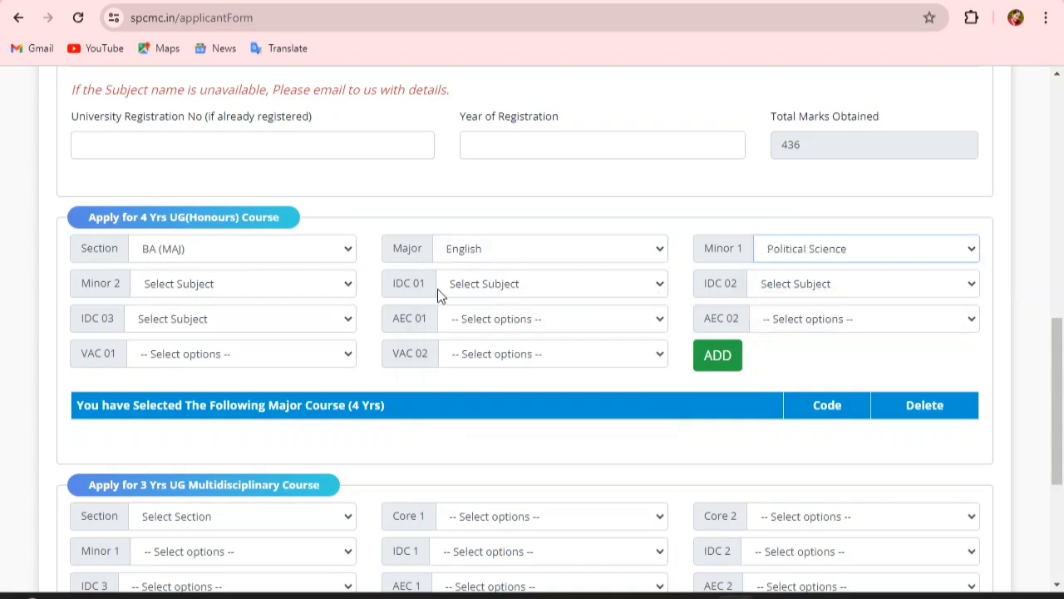
Bring up the Minor 2 subject list to choose Economics.
left_click(274, 287)
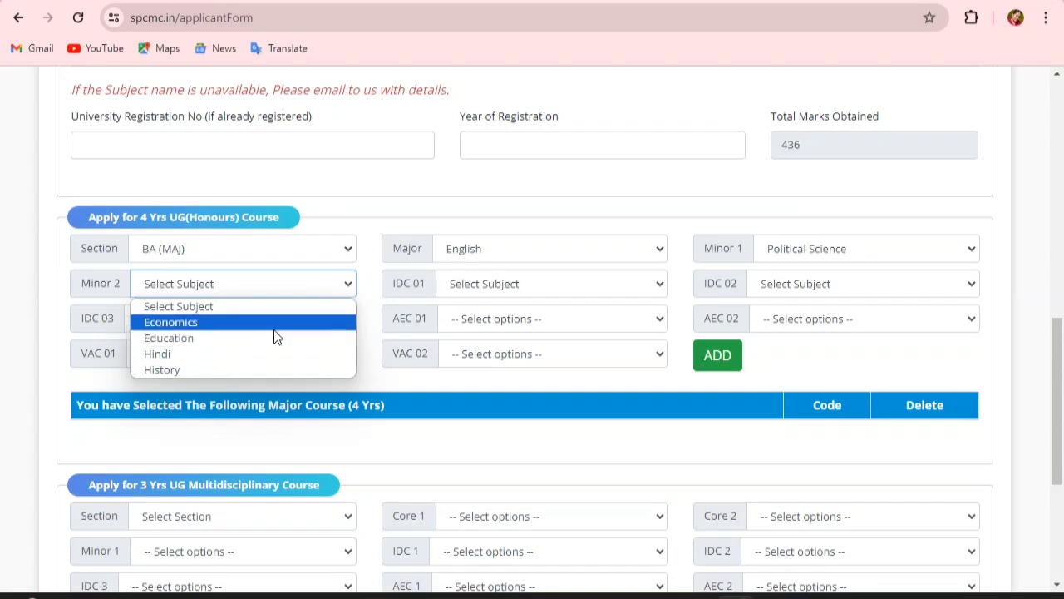
left_click(237, 277)
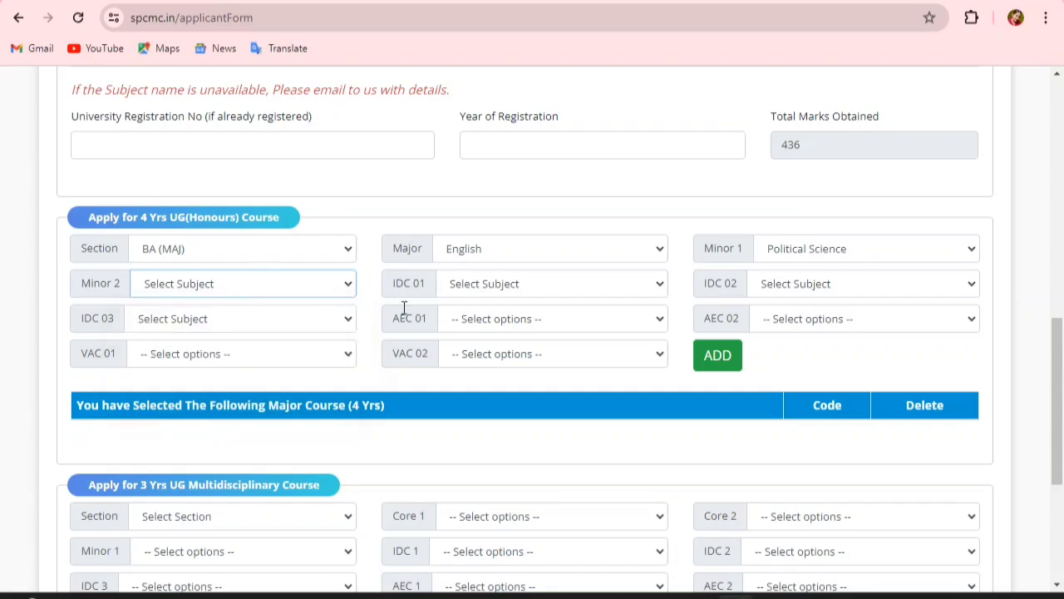
left_click(283, 292)
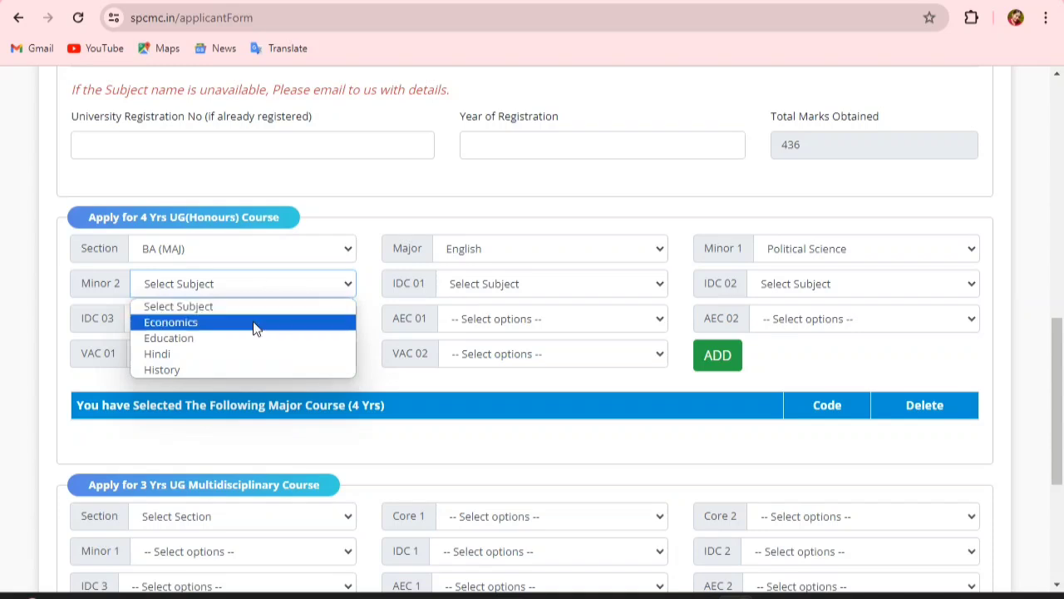
left_click(258, 285)
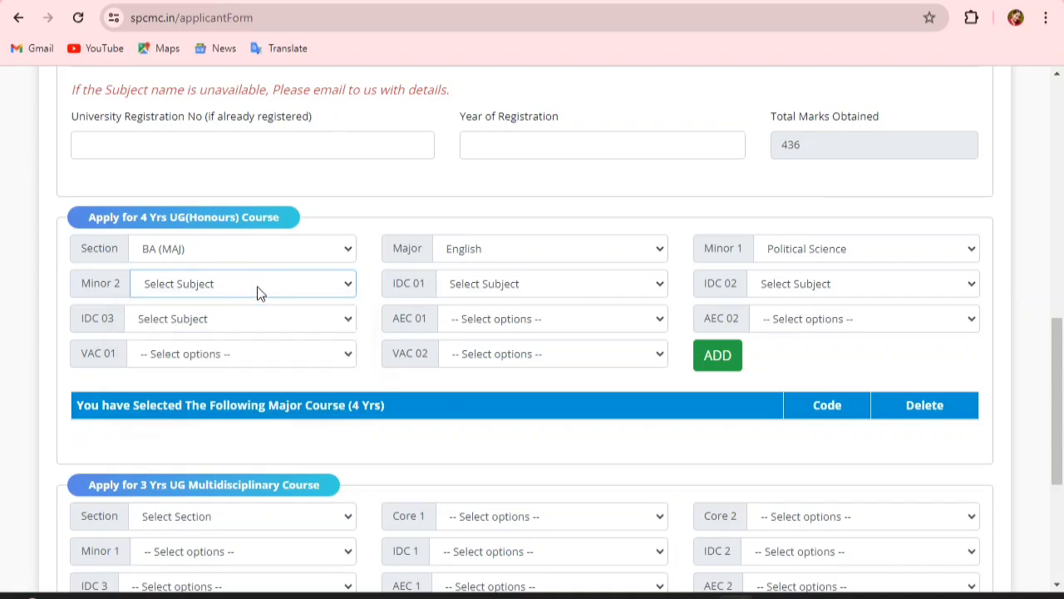
left_click(323, 287)
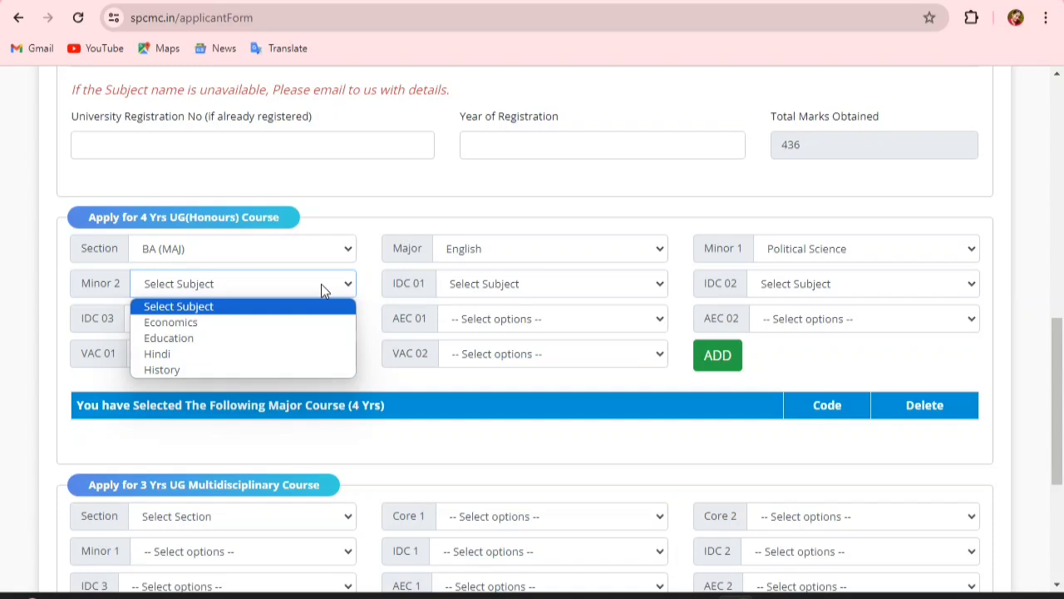
Choose Economics as Minor 2 and Sociology as the first interdisciplinary subject.
left_click(337, 323)
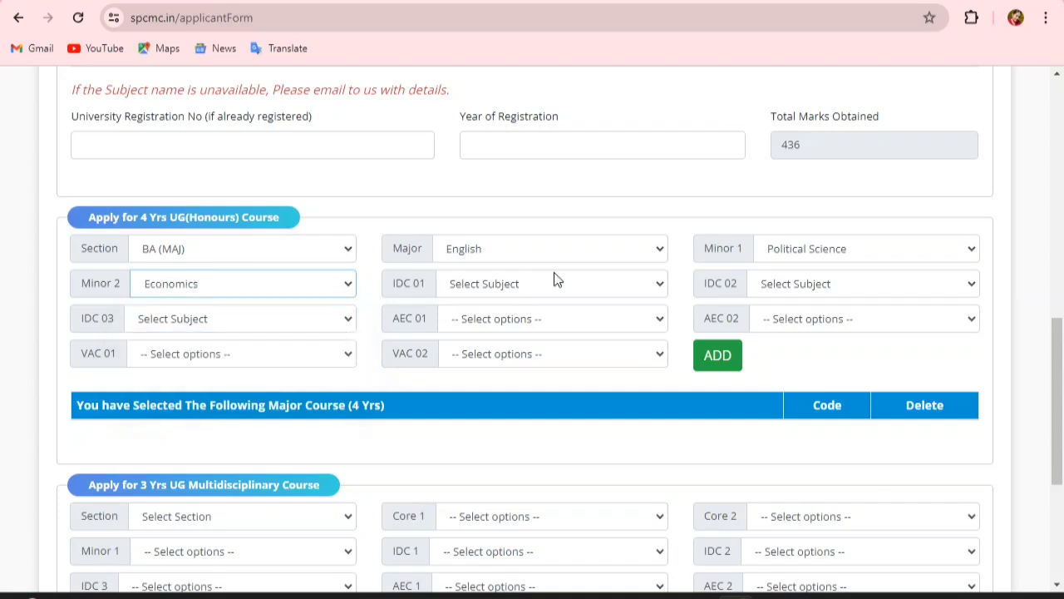
left_click(556, 283)
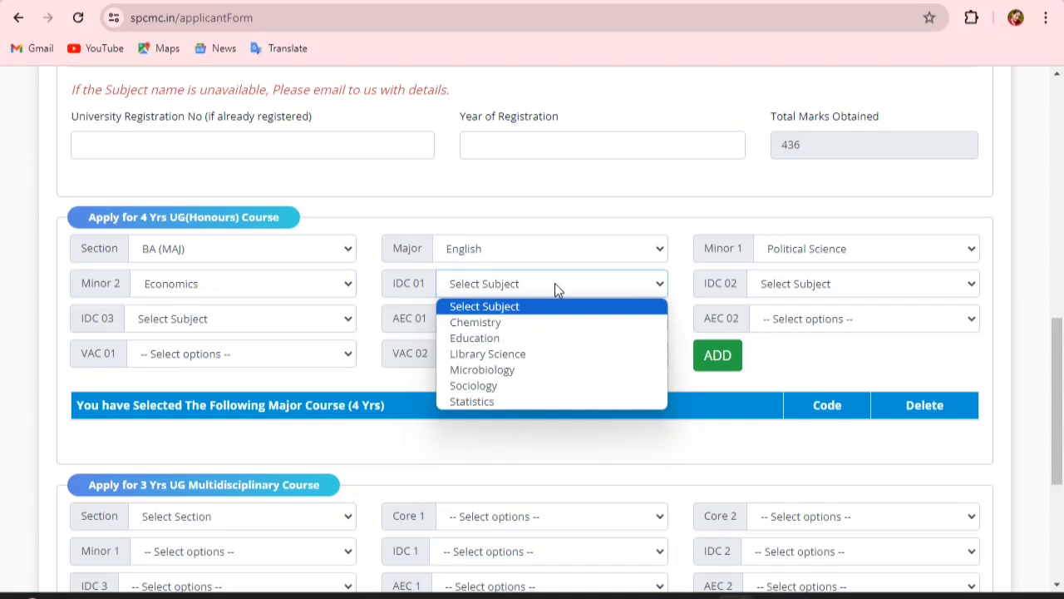
left_click(555, 287)
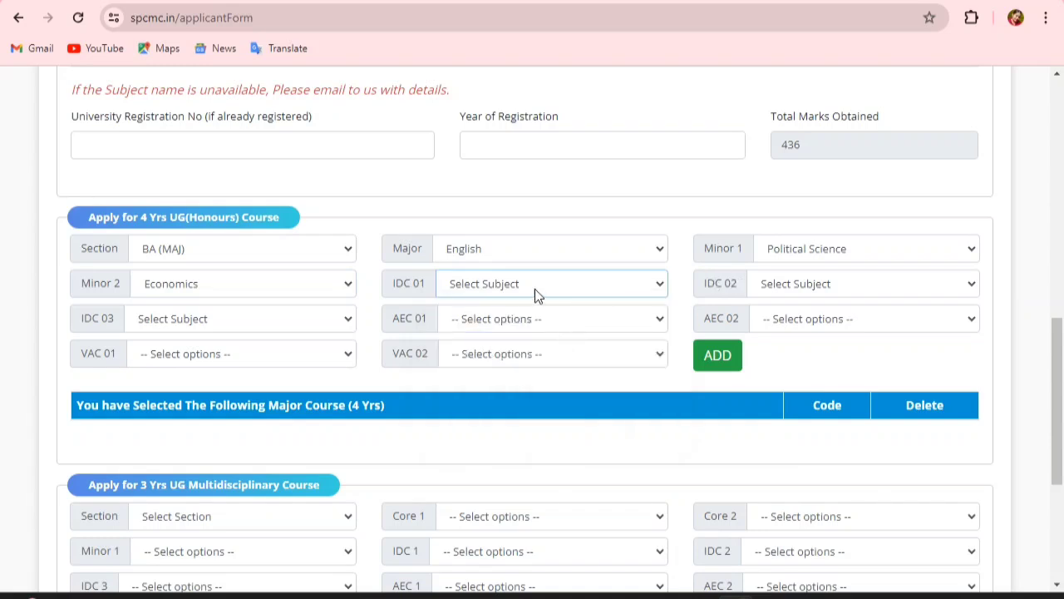
left_click(537, 286)
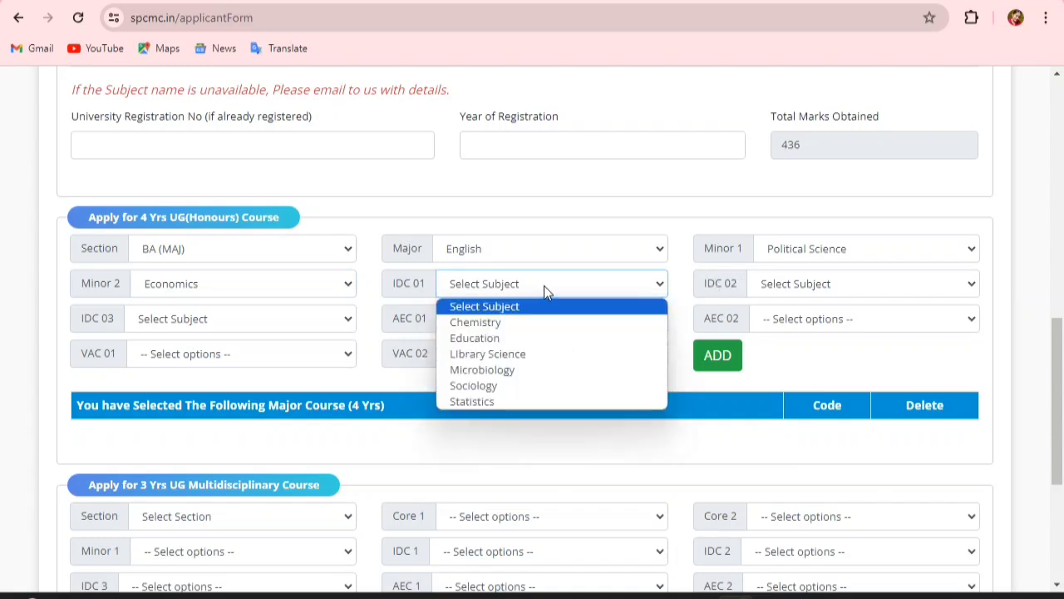
left_click(554, 283)
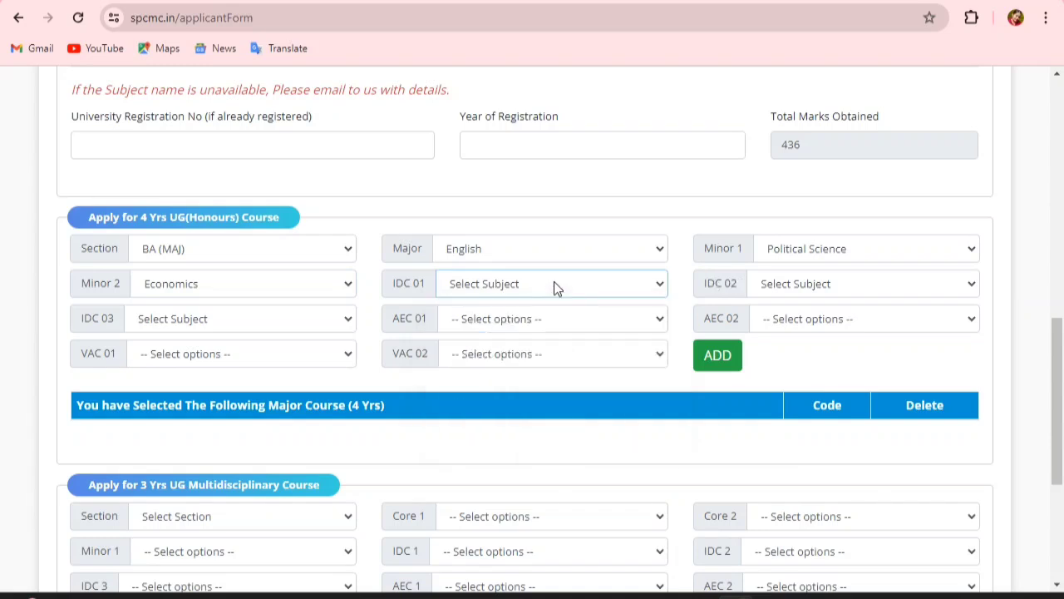
left_click(251, 283)
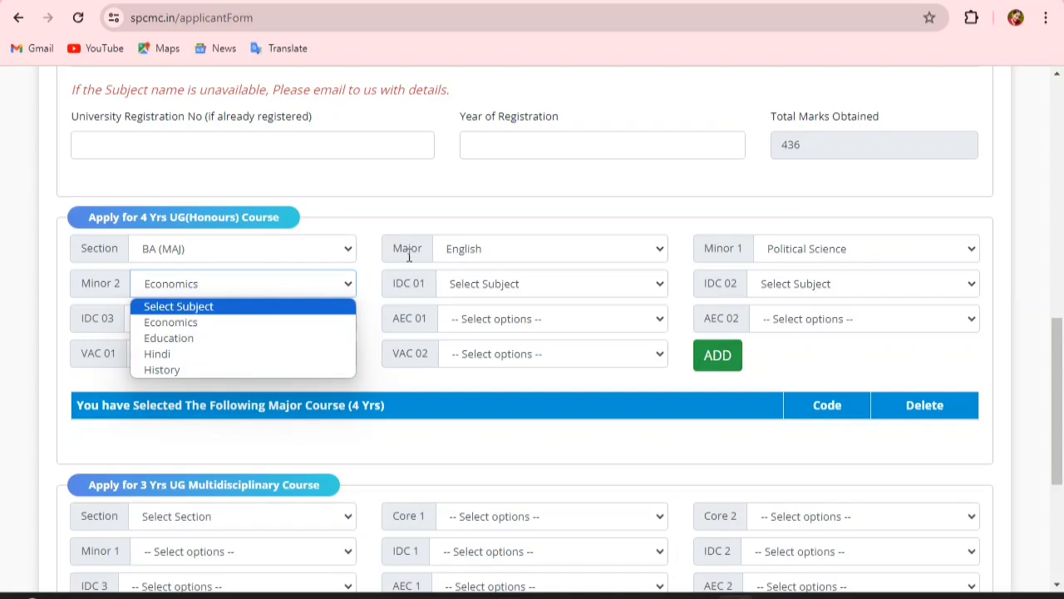
left_click(499, 284)
left_click(508, 285)
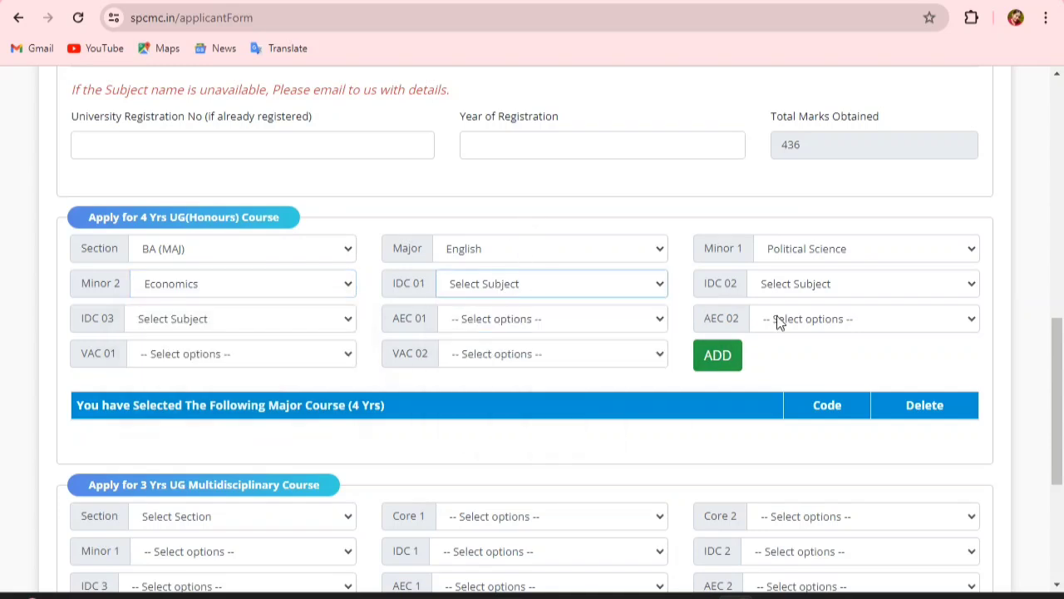
left_click(593, 286)
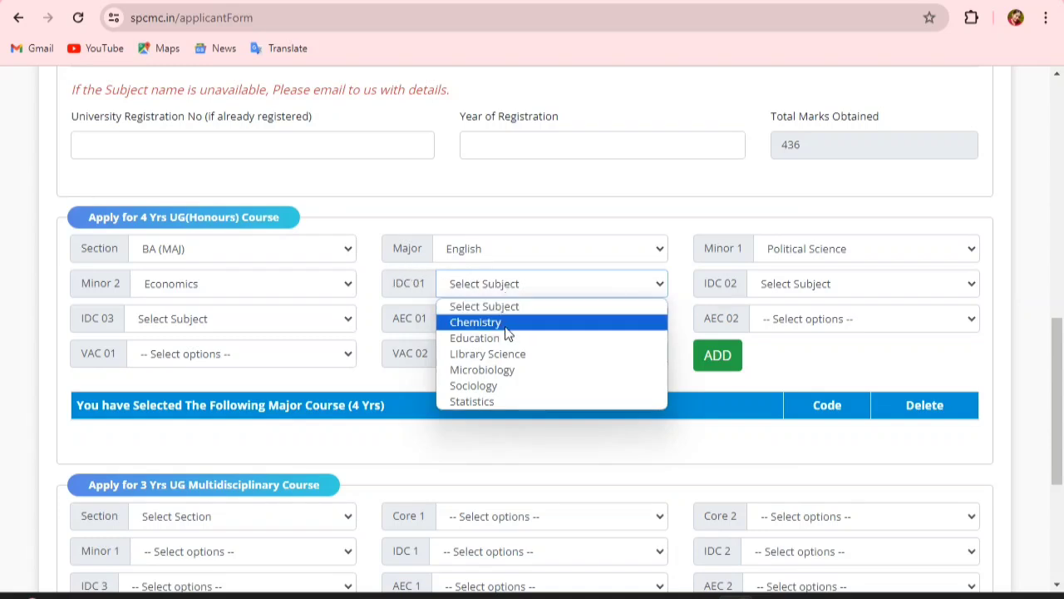
left_click(500, 388)
Set IDC 02 to Zoology, keep IDC 03 as History, and change IDC 01 to Education.
left_click(798, 285)
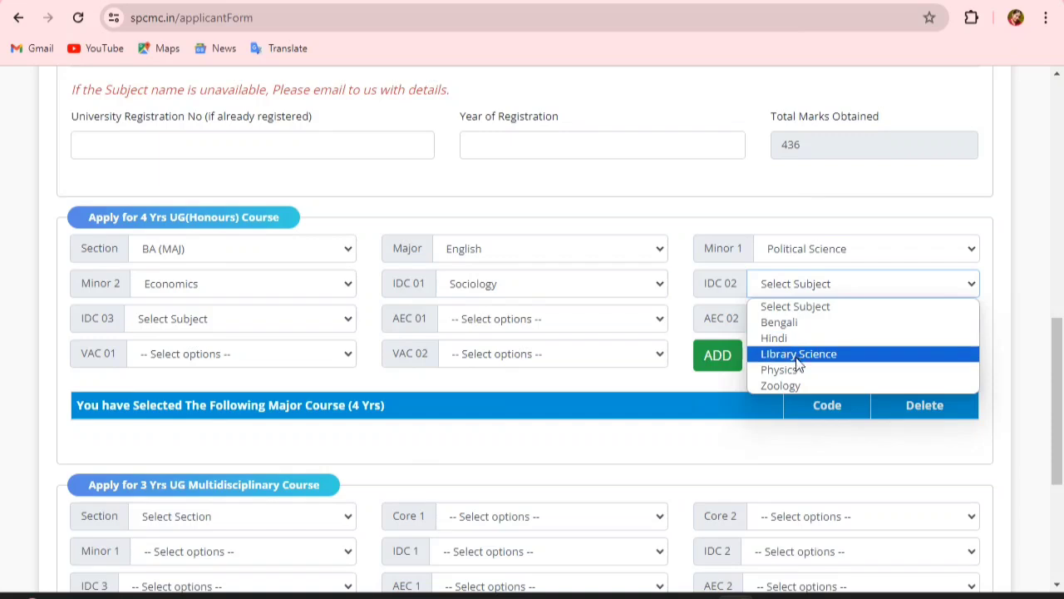
left_click(794, 385)
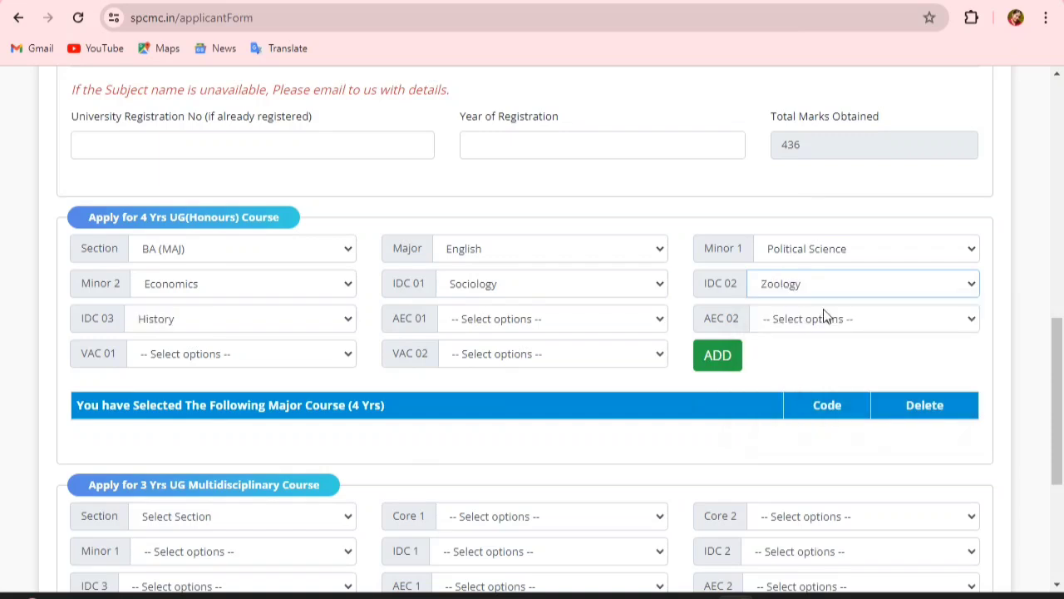
left_click(283, 321)
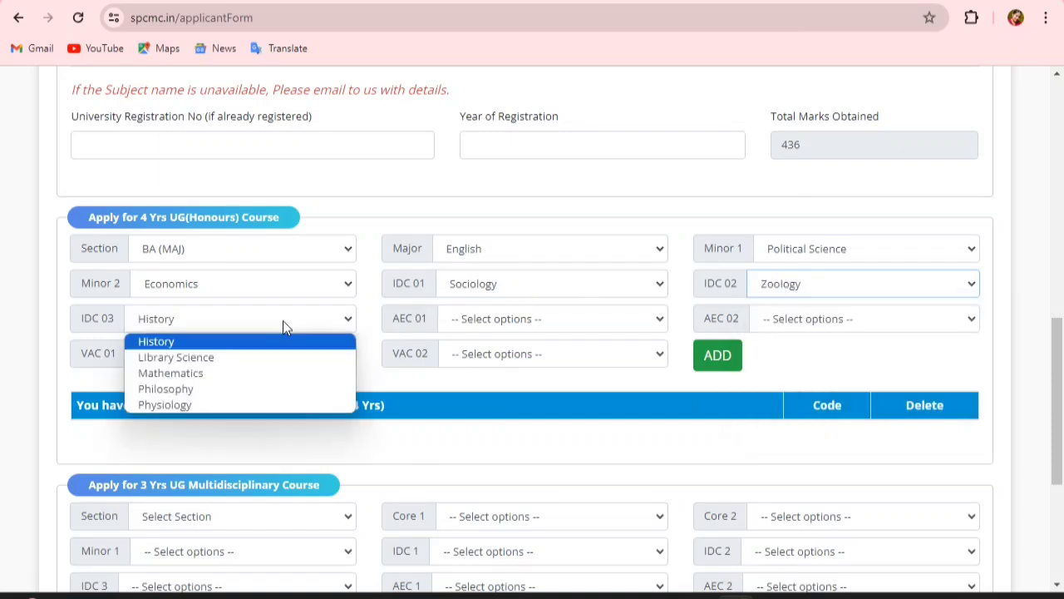
left_click(218, 327)
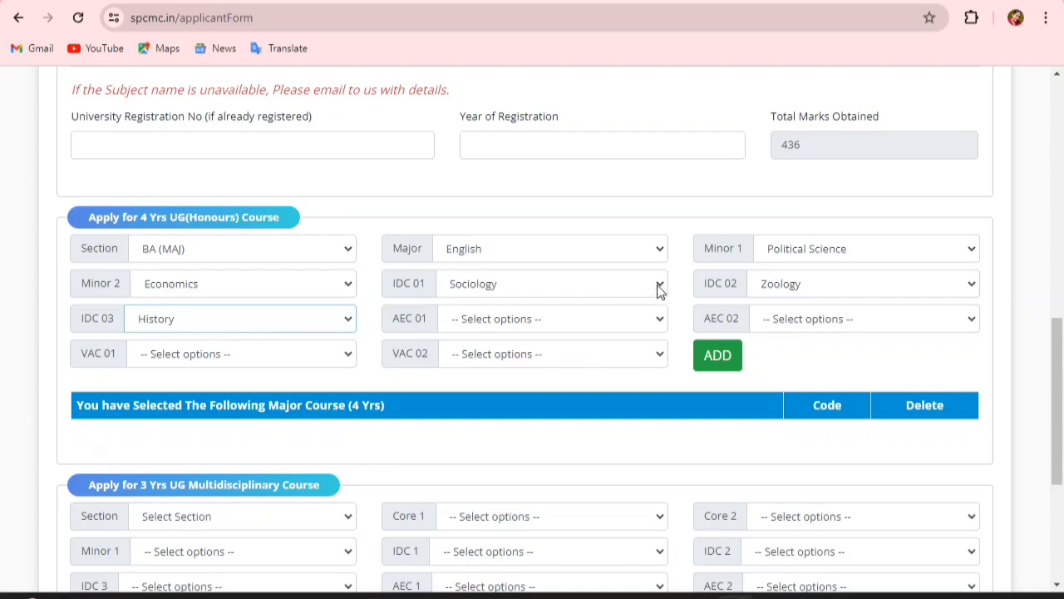
left_click(465, 283)
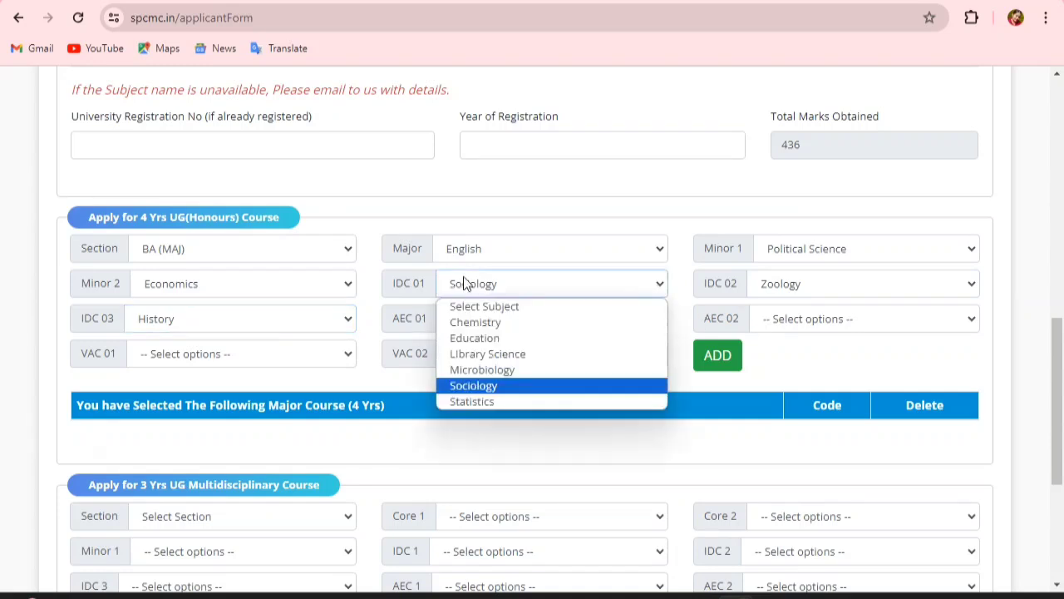
left_click(469, 338)
left_click(790, 283)
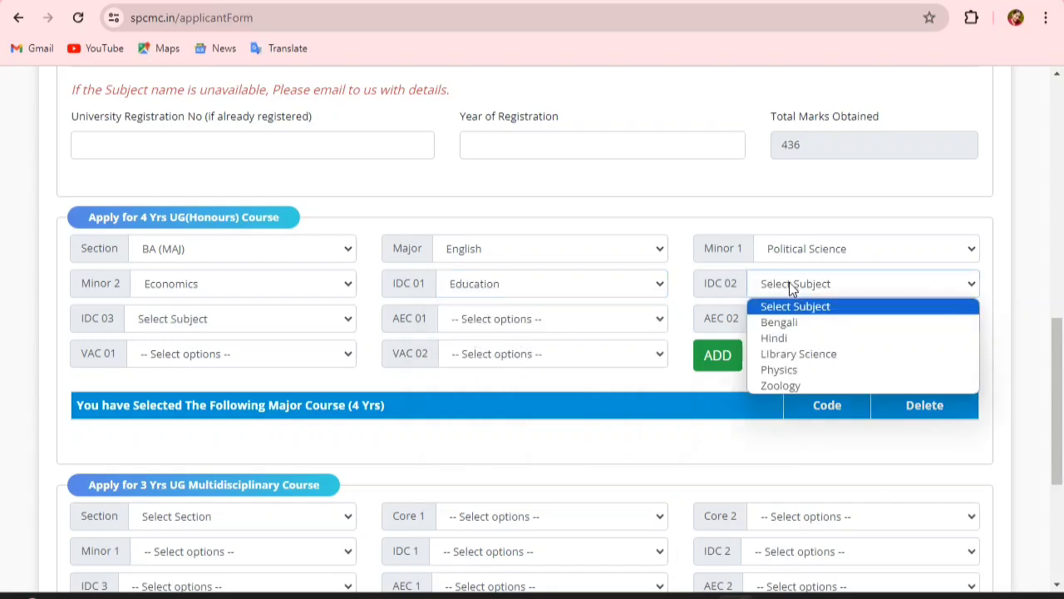
left_click(782, 386)
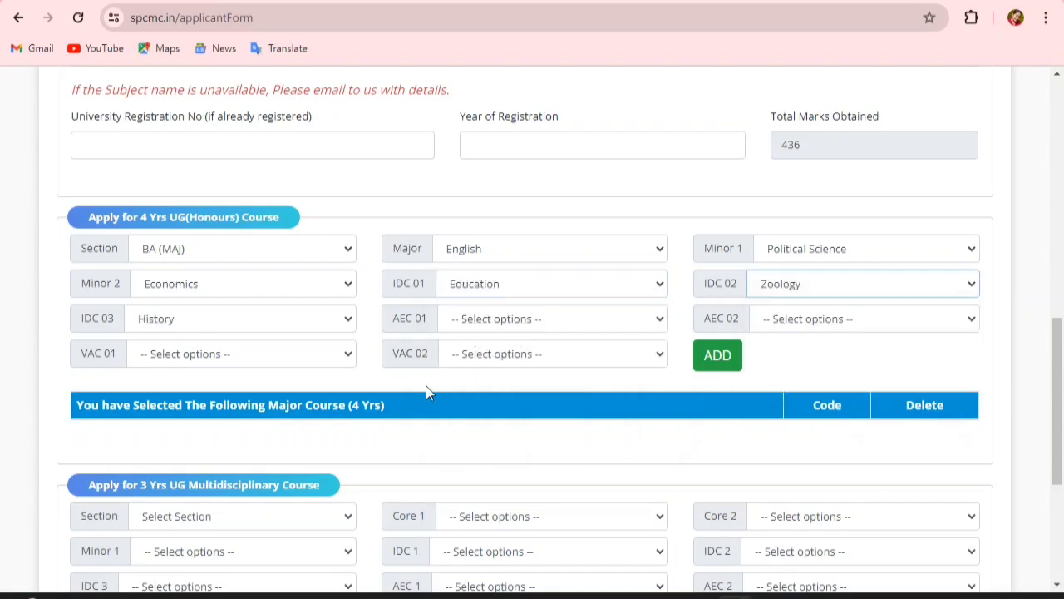
Try Microbiology for IDC 01, then settle on Education with Zoology kept as IDC 02.
left_click(514, 286)
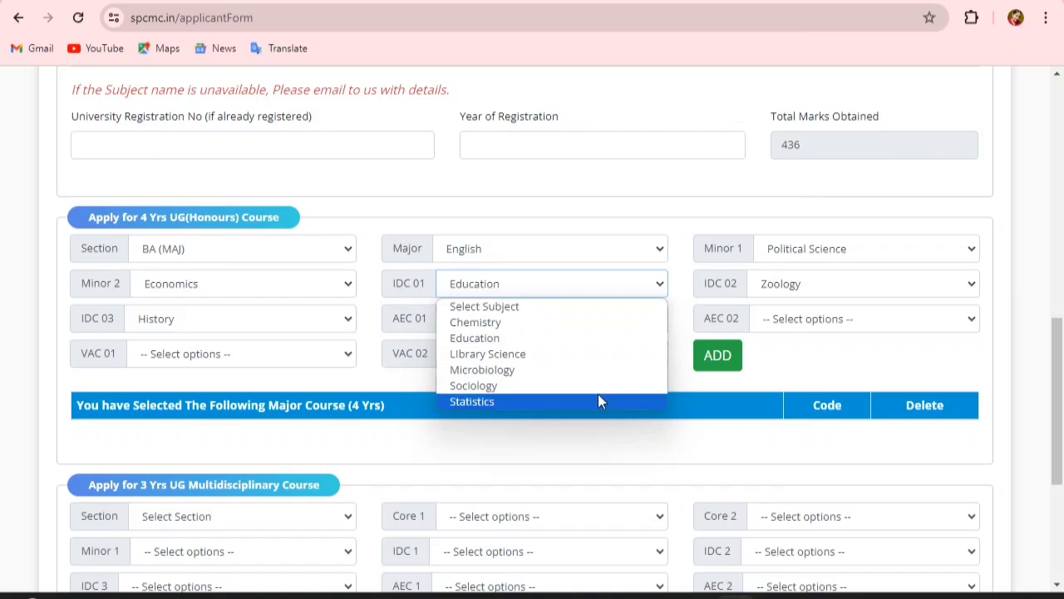
left_click(595, 371)
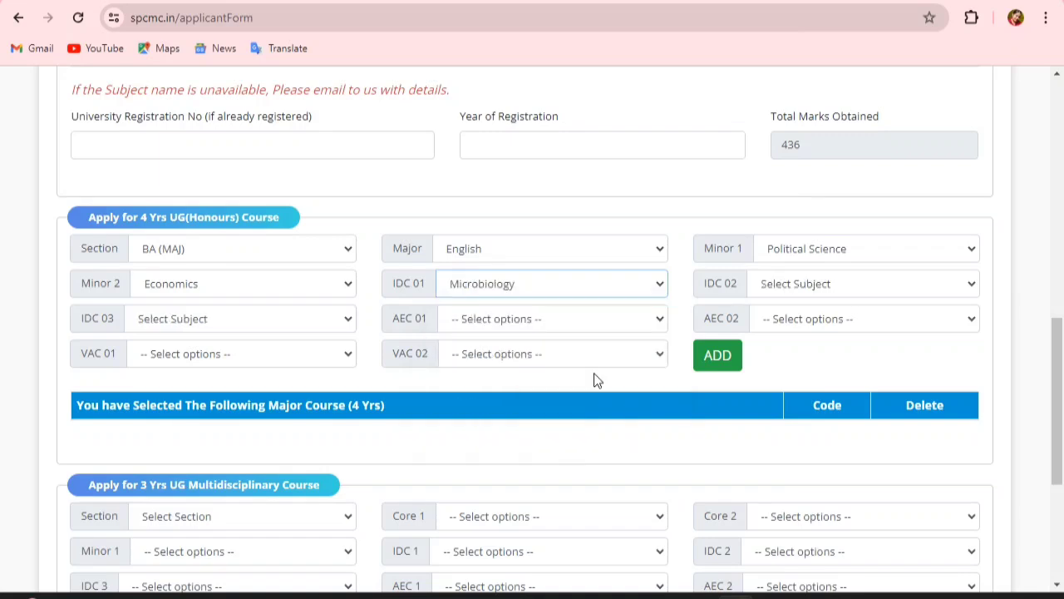
left_click(761, 287)
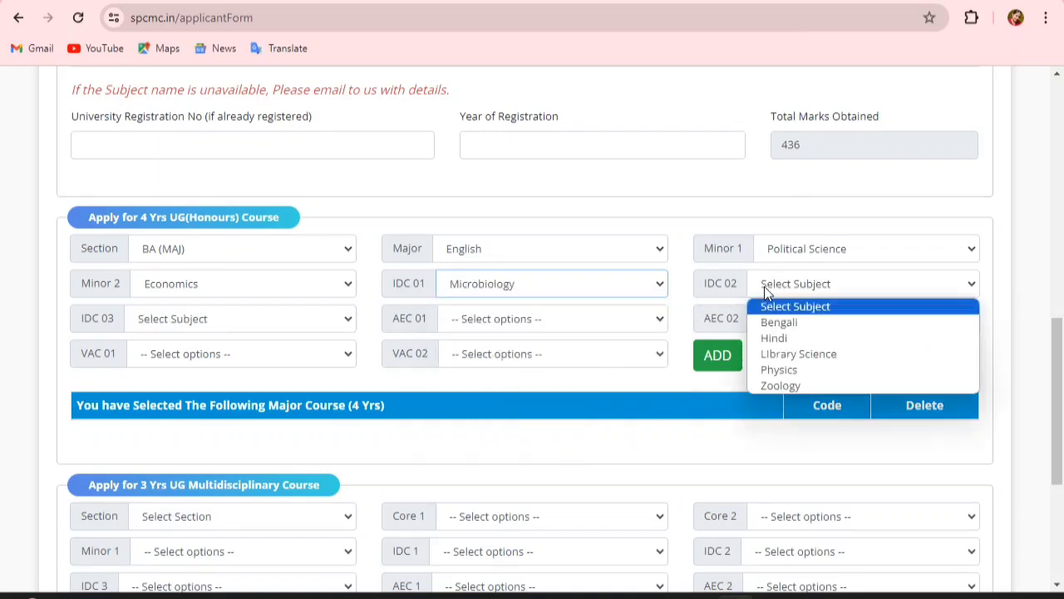
left_click(791, 387)
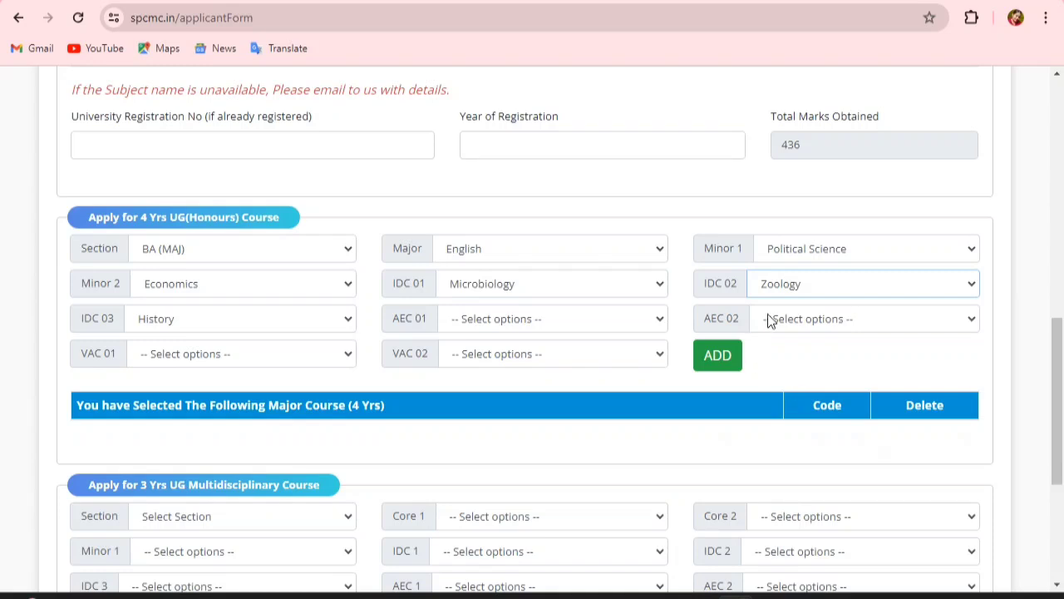
left_click(625, 287)
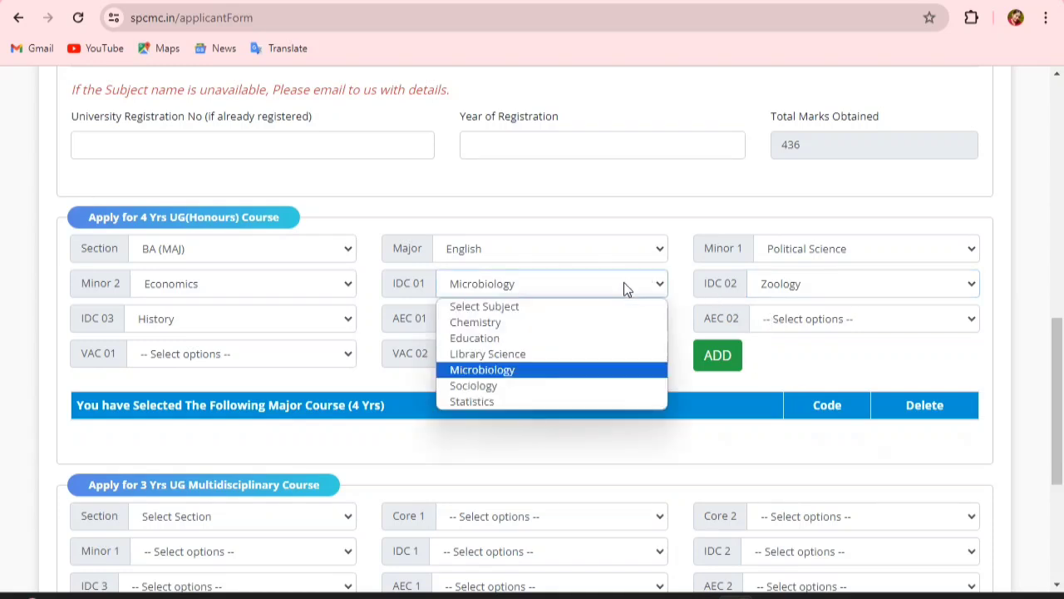
left_click(570, 336)
left_click(820, 291)
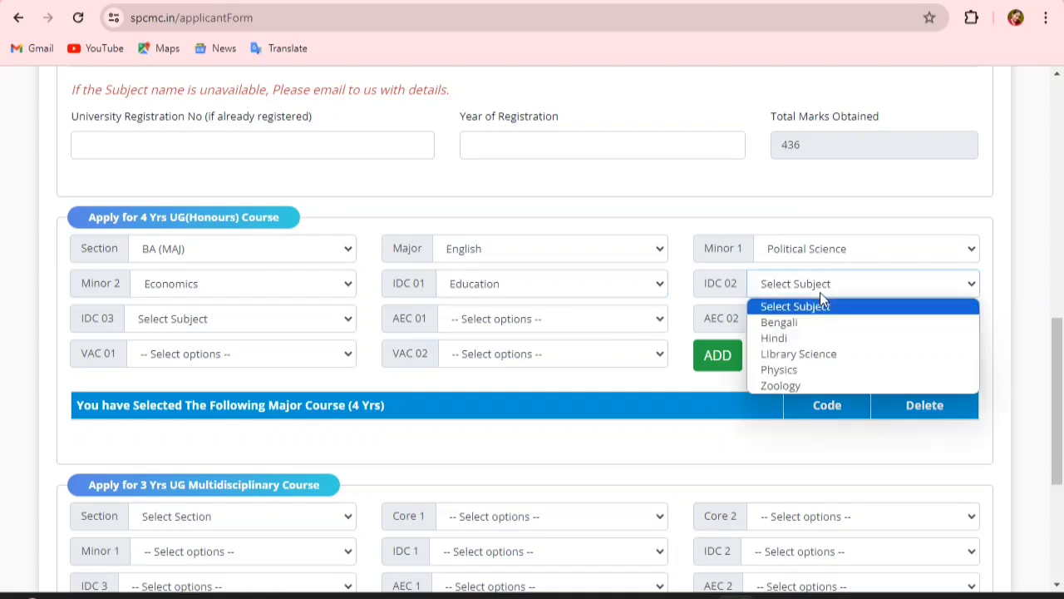
left_click(790, 385)
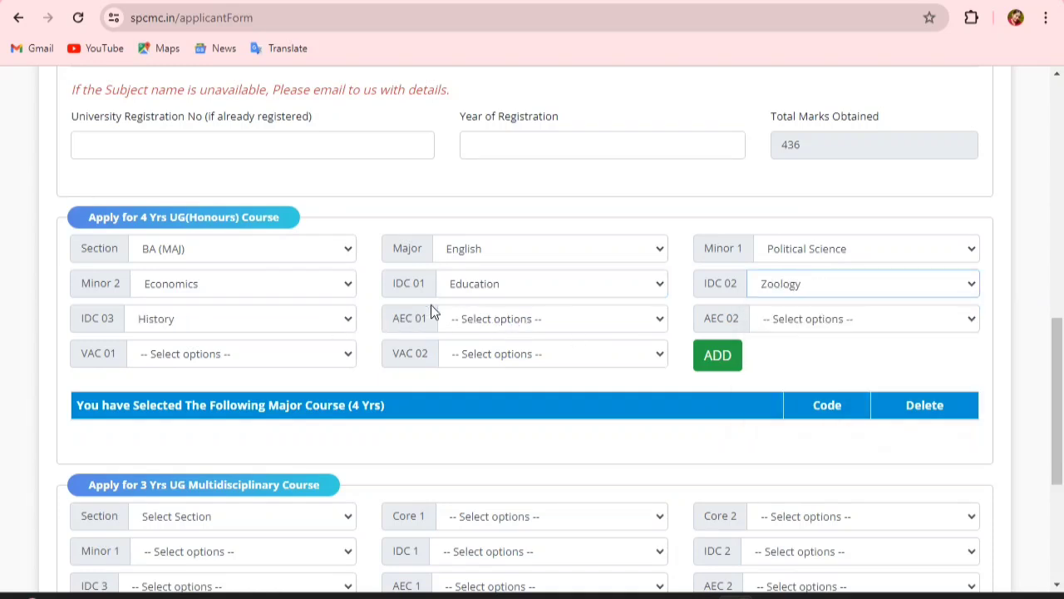
left_click(523, 288)
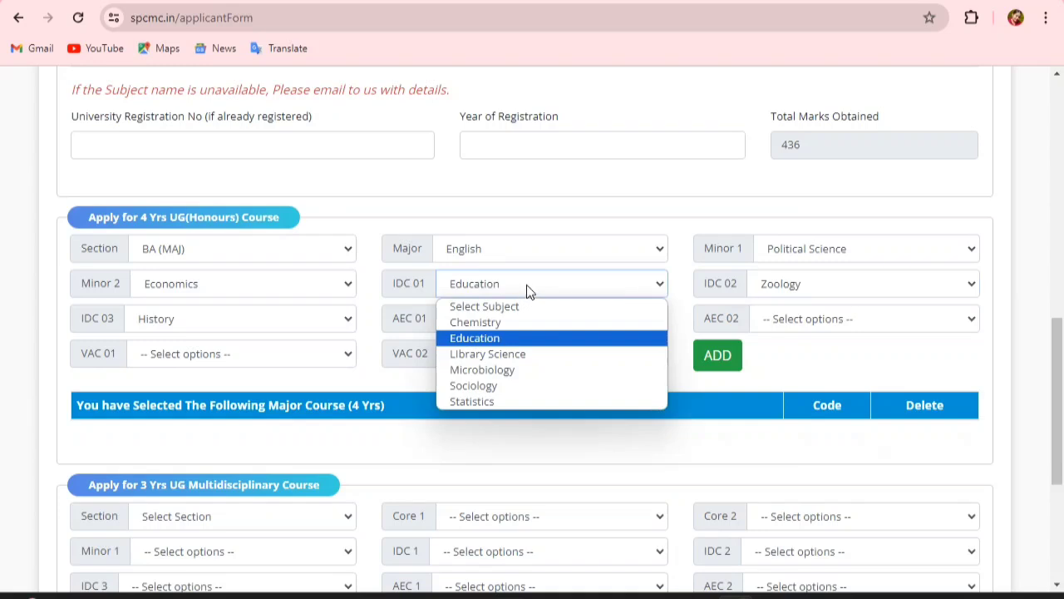
Set AEC 01 to Comp English and AEC 02 to Alt English.
left_click(353, 318)
left_click(493, 319)
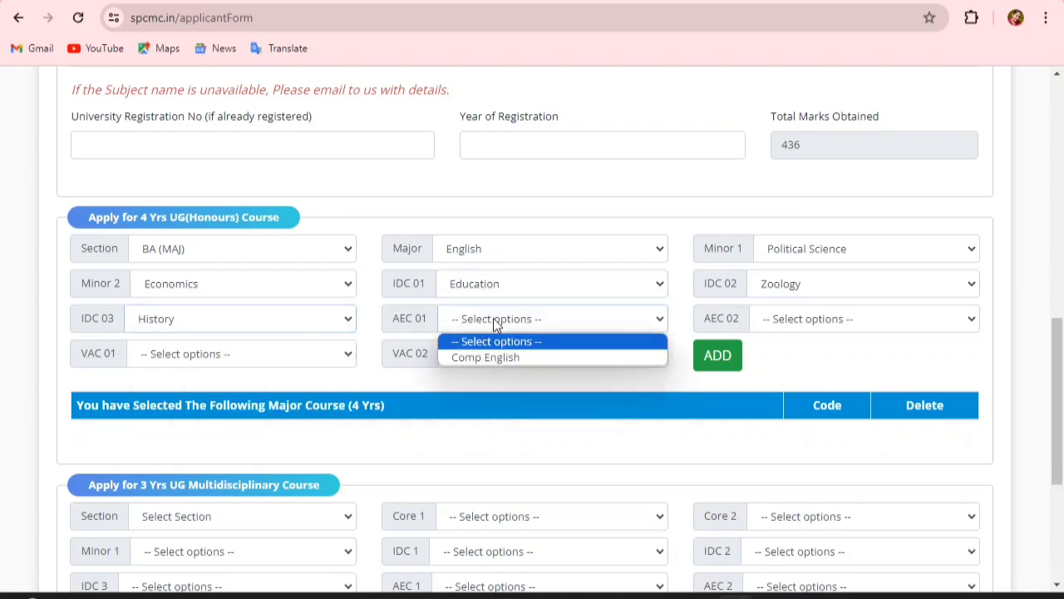
left_click(496, 325)
left_click(530, 323)
left_click(520, 355)
left_click(830, 321)
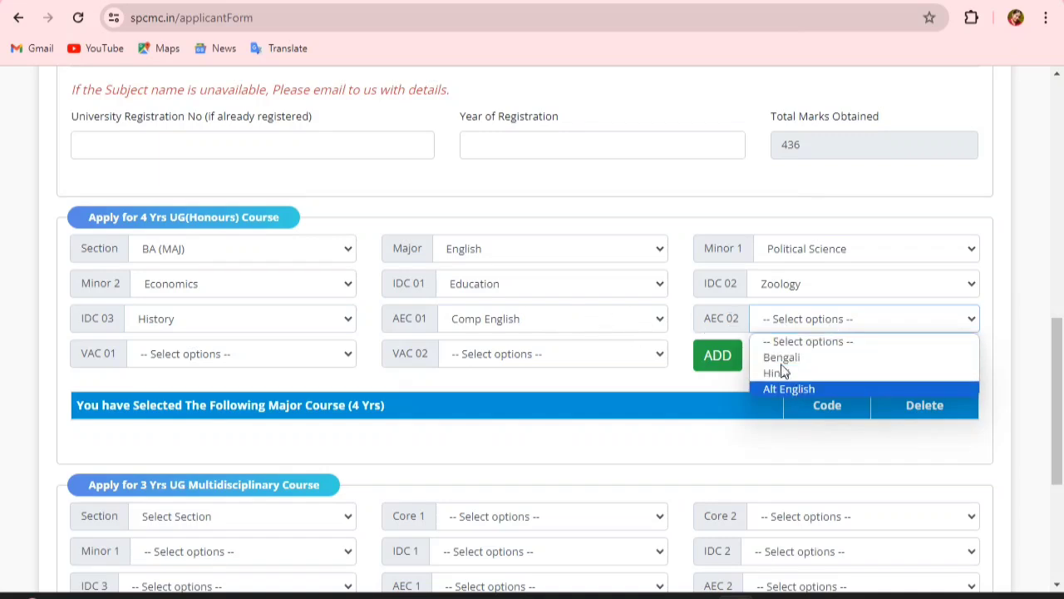
left_click(625, 315)
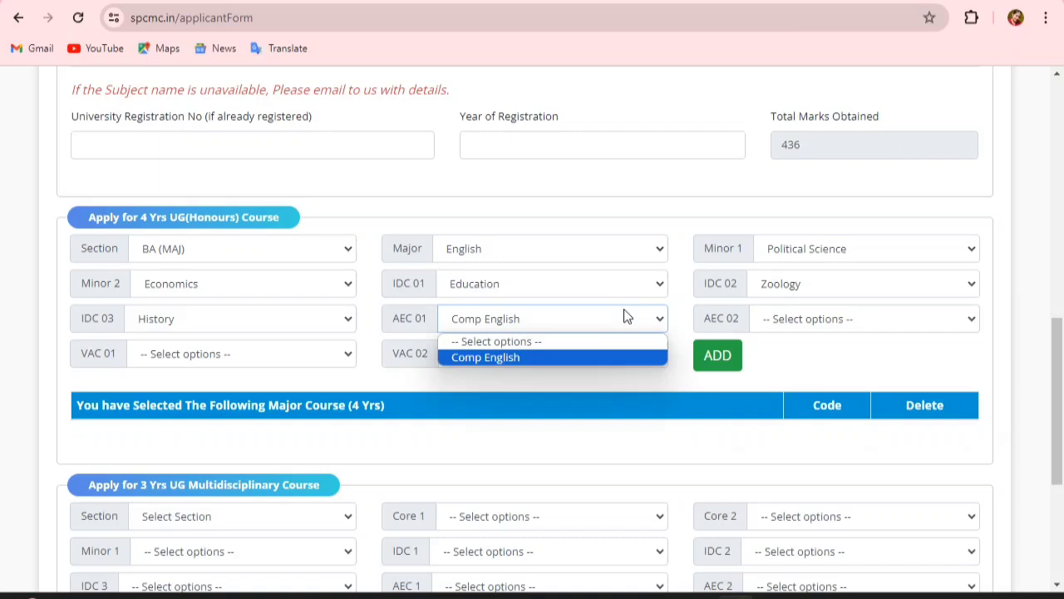
left_click(821, 321)
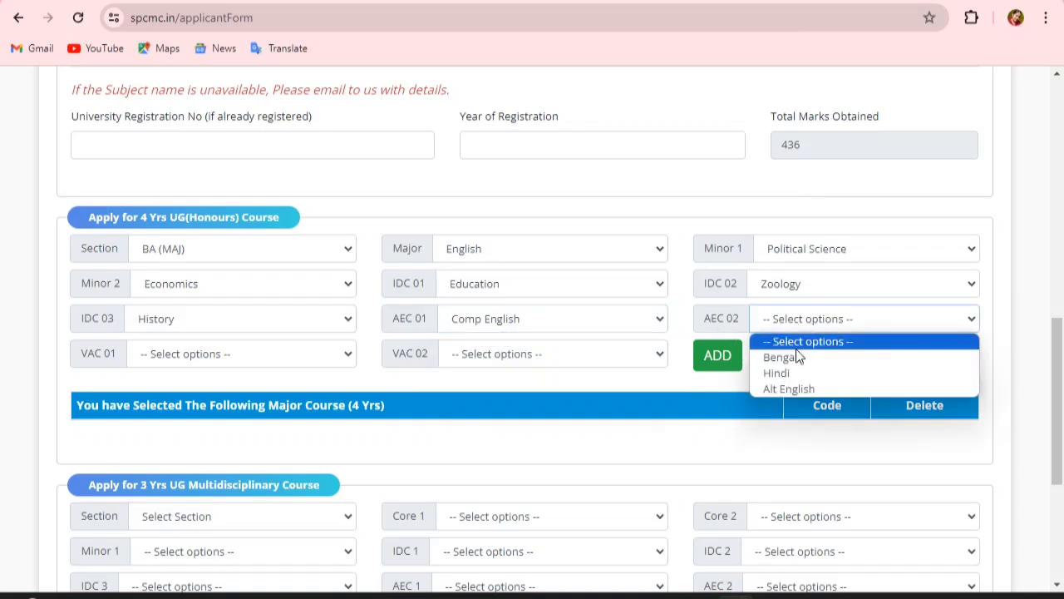
left_click(798, 391)
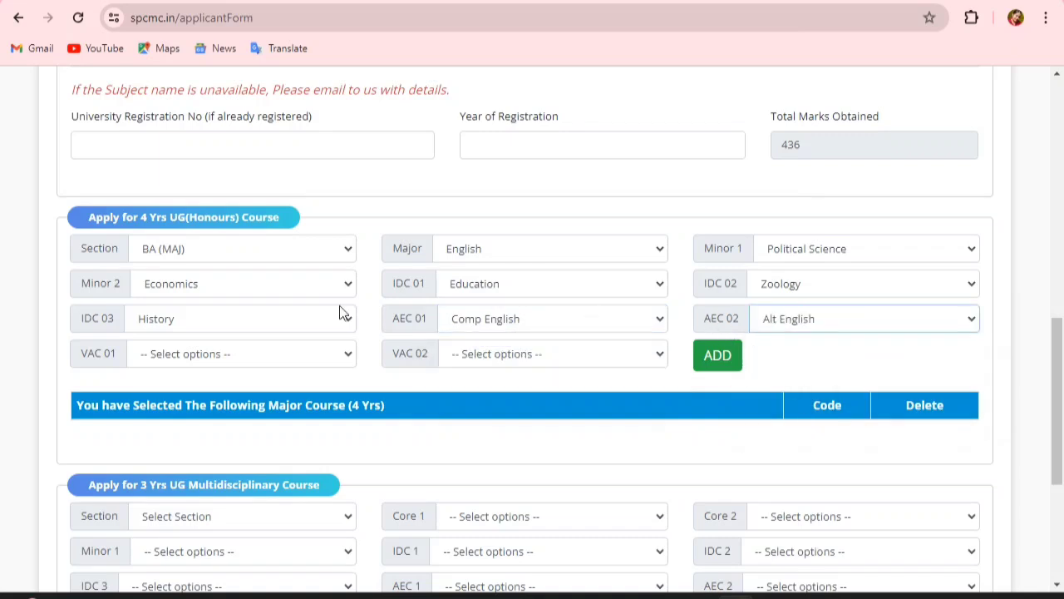
Set VAC 01 to Evs And Cons Values and VAC 02 to Indian Knowledge System and its Applications.
left_click(275, 349)
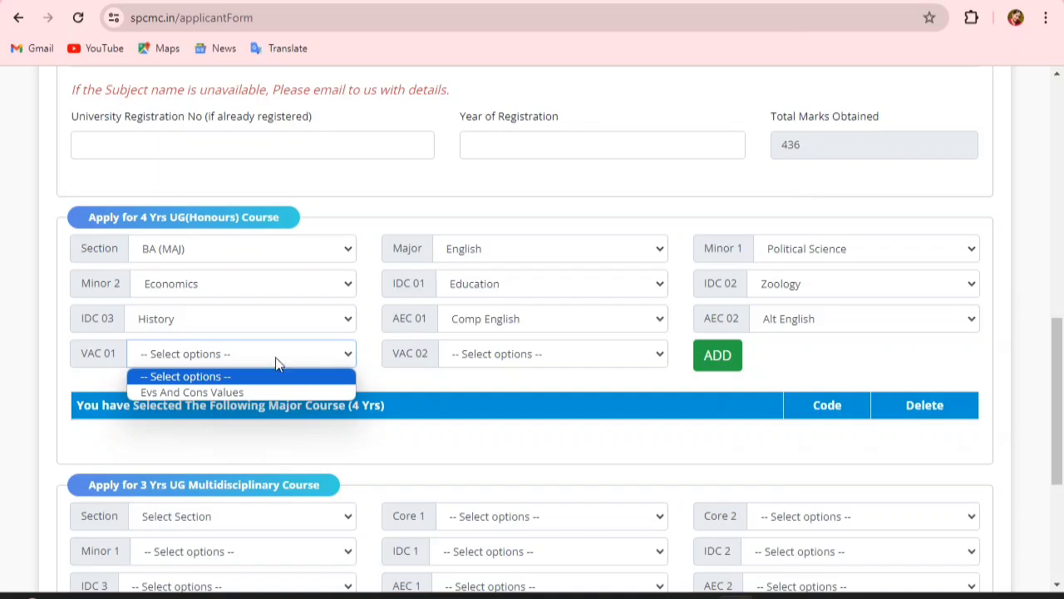
left_click(286, 392)
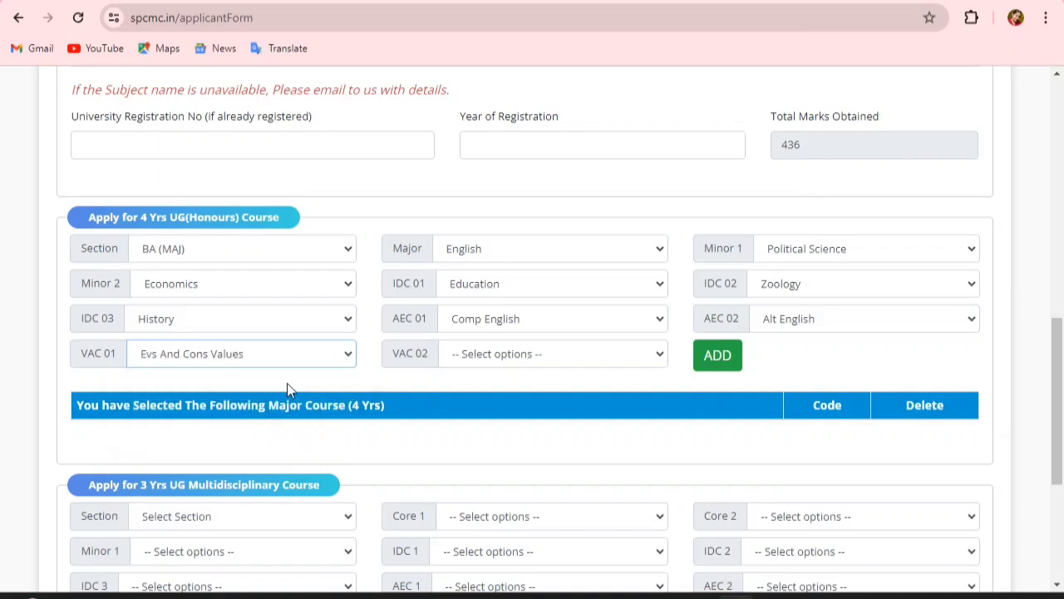
left_click(502, 352)
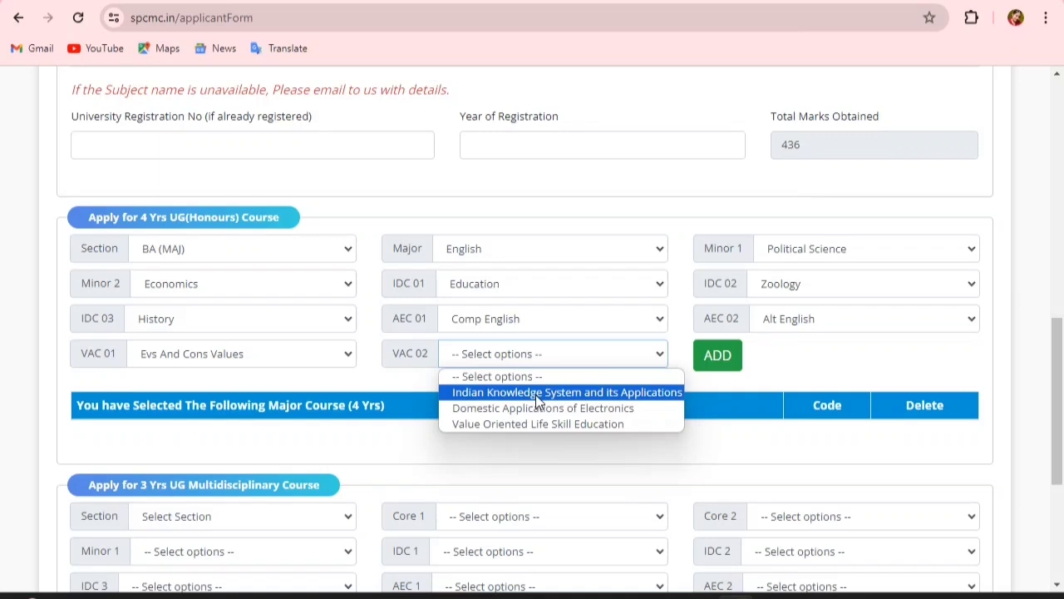
left_click(599, 395)
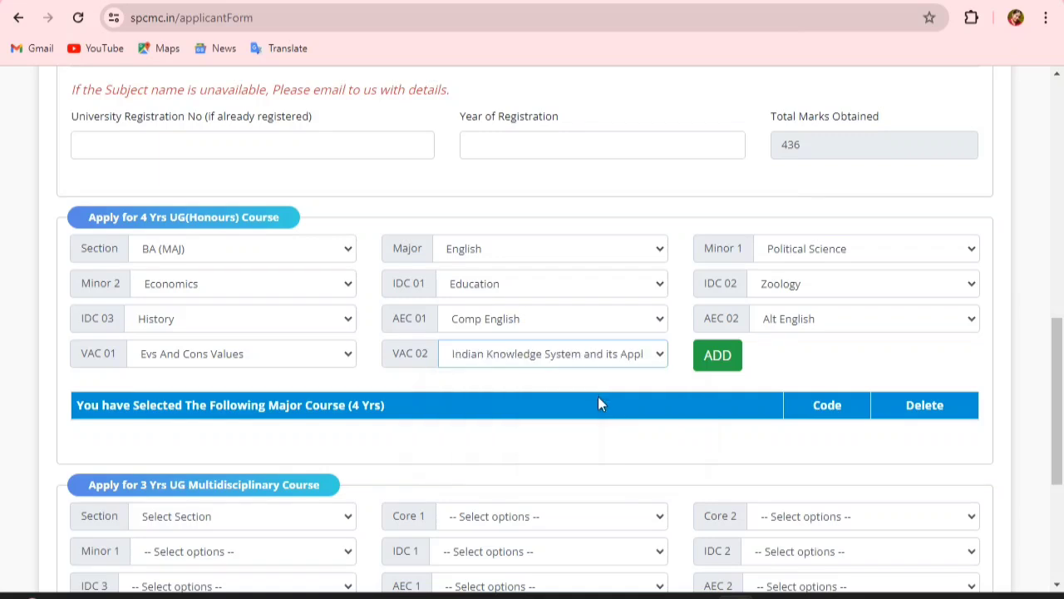
Add the BA (MAJ) English honours combination to the selected 4-year major course list.
left_click(720, 357)
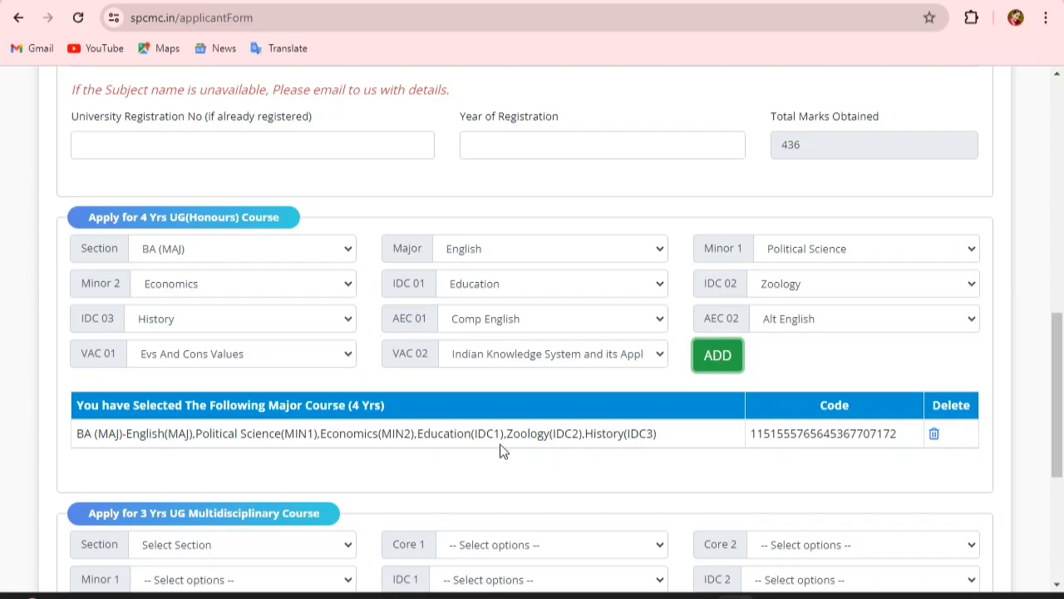
scroll(502, 450, "down", 1)
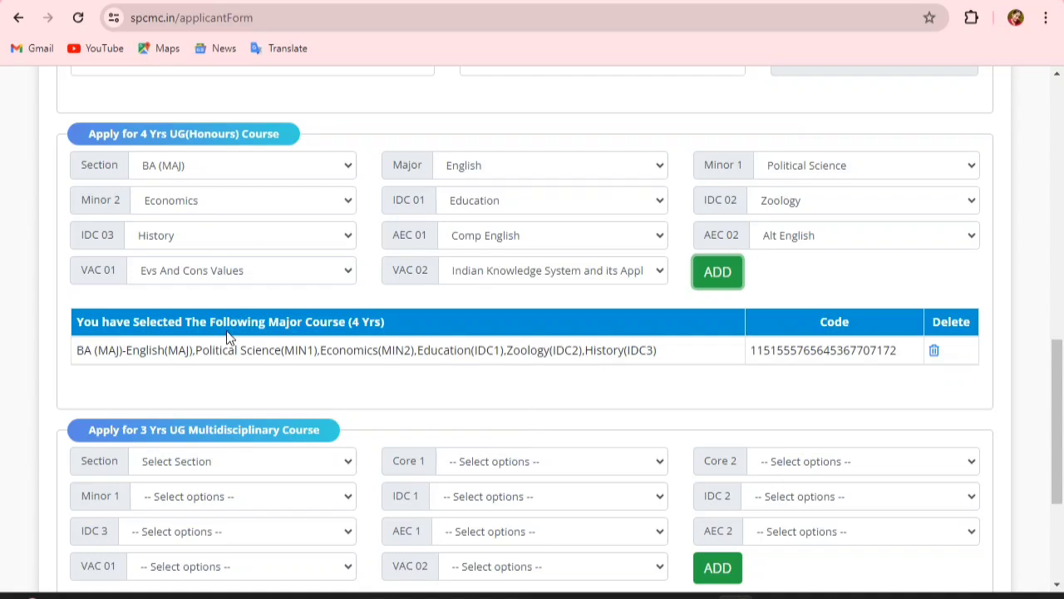
scroll(320, 436, "up", 2)
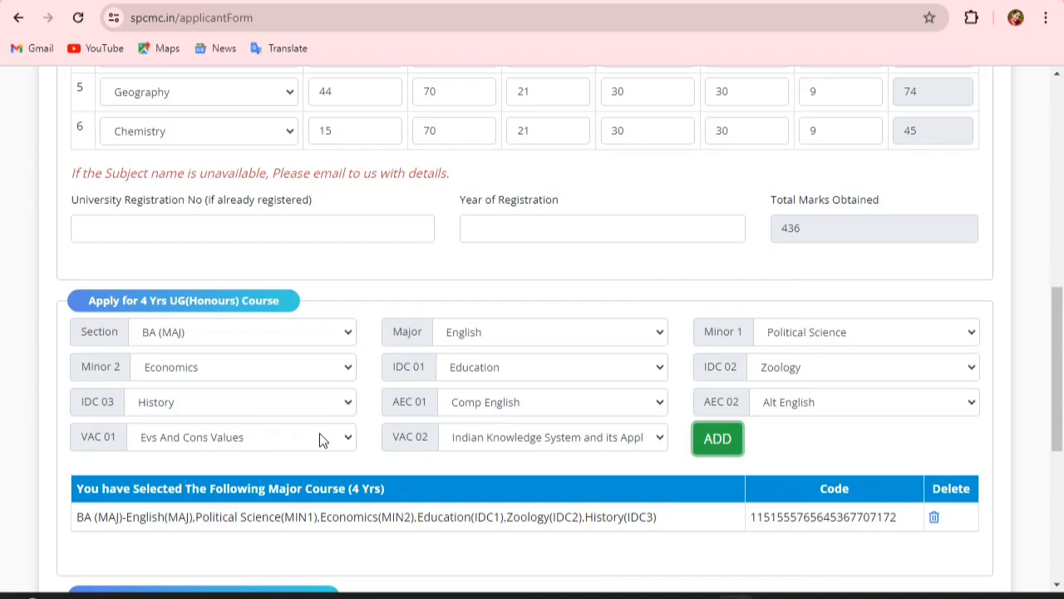
scroll(323, 439, "down", 2)
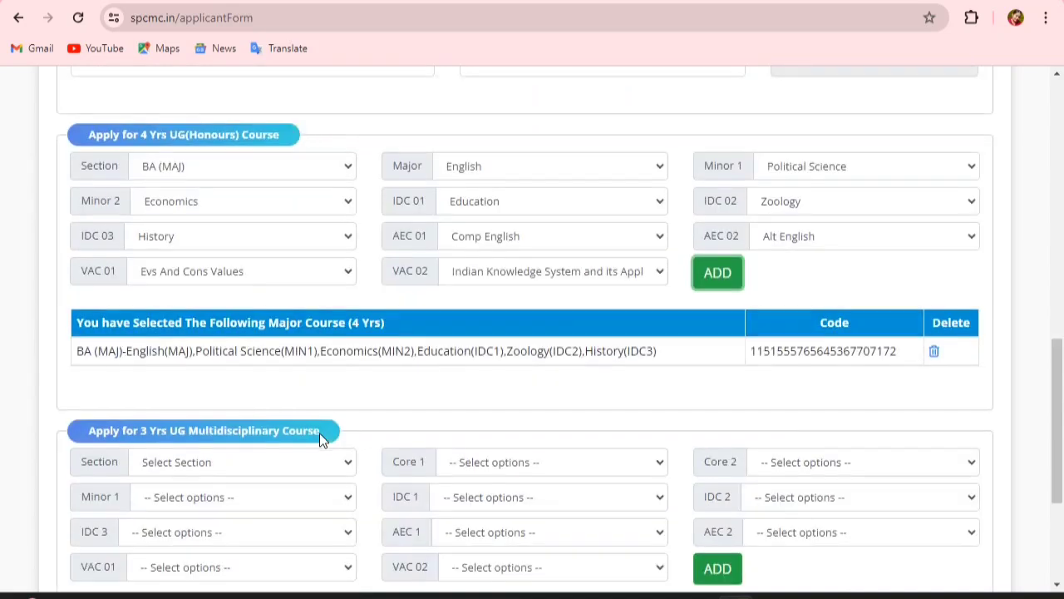
scroll(321, 438, "down", 1)
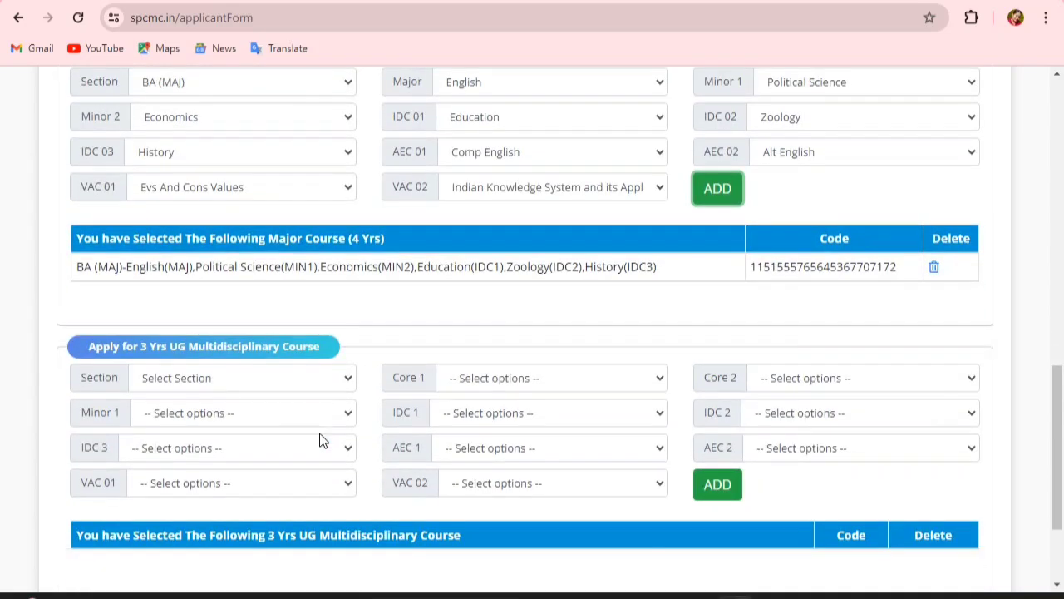
scroll(323, 441, "down", 1)
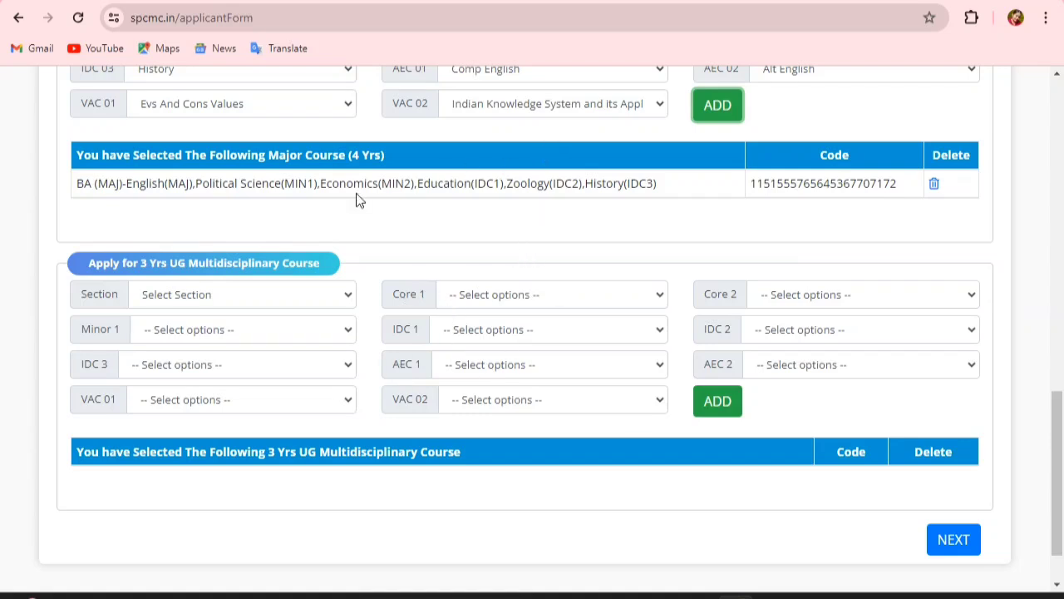
Try BA (MDC) as the multidisciplinary section with Bengali as Core 1.
left_click(221, 296)
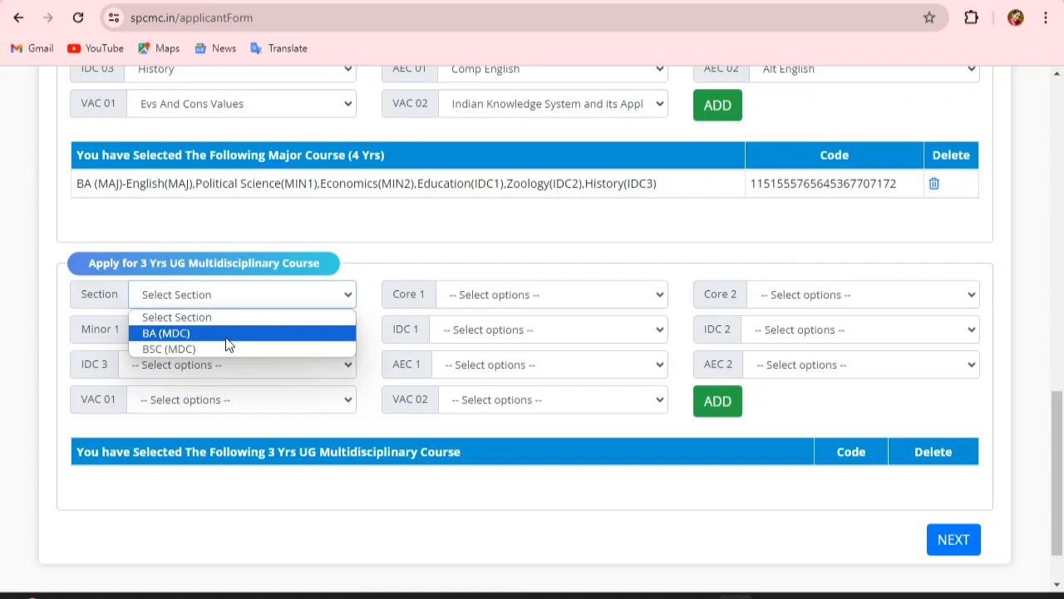
left_click(495, 296)
left_click(508, 297)
left_click(514, 297)
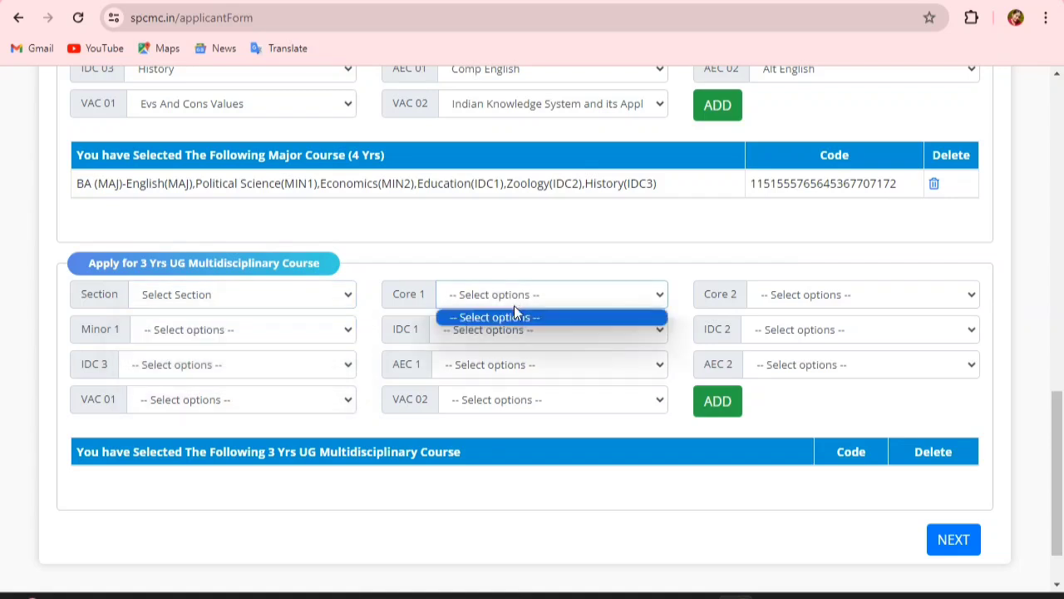
left_click(276, 301)
left_click(279, 330)
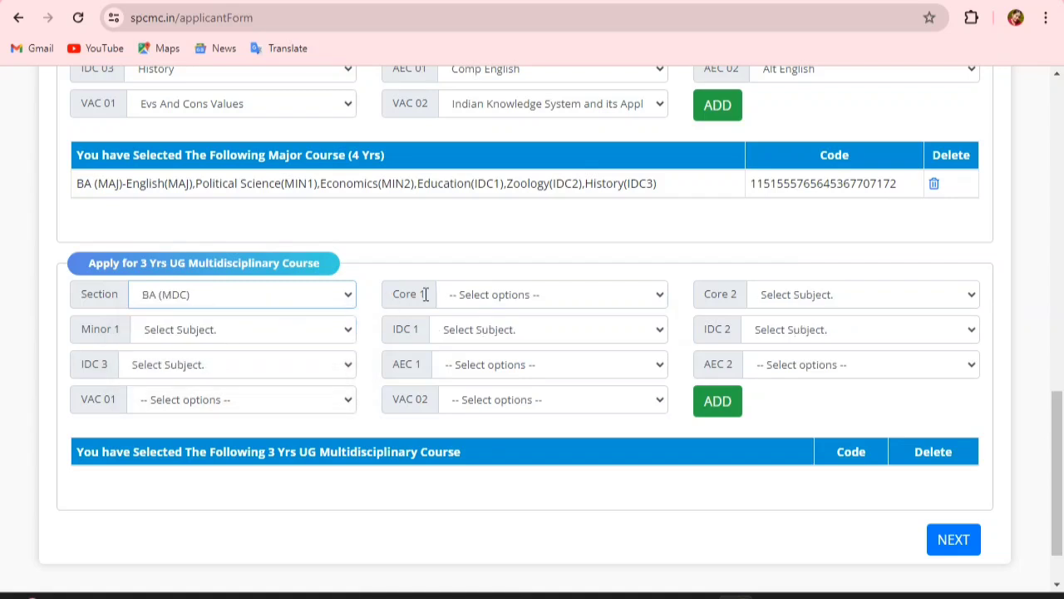
left_click(505, 295)
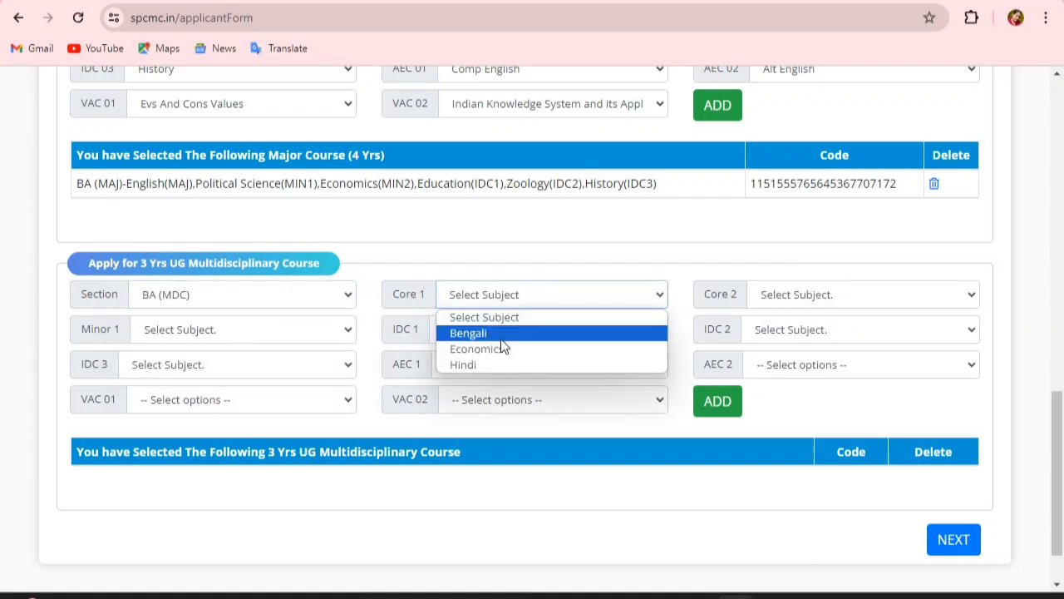
left_click(501, 340)
left_click(501, 295)
left_click(422, 331)
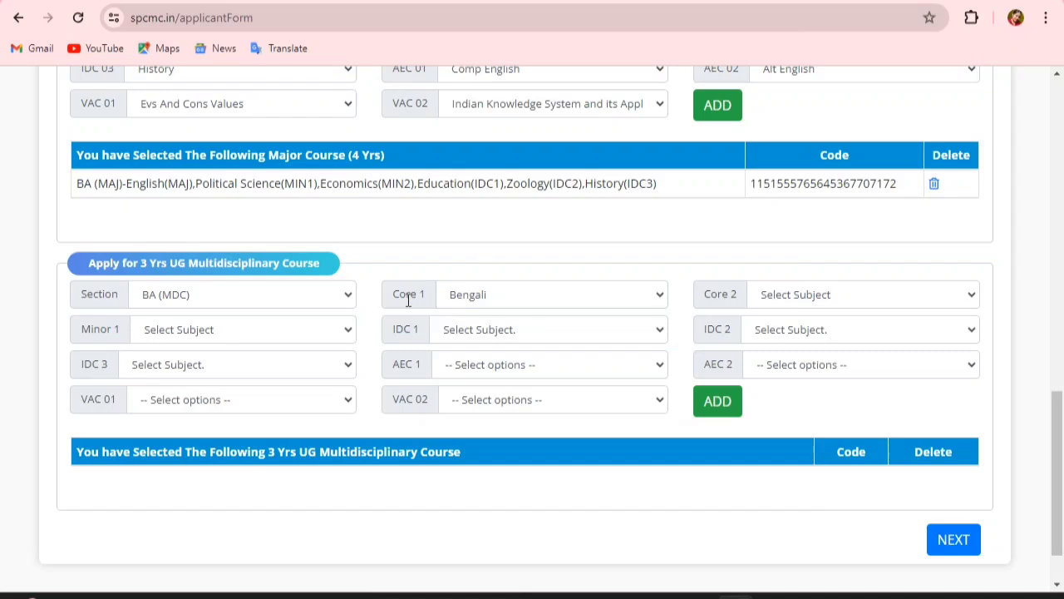
Reset the section to Select Section, leaving Core 1, IDC and VAC dropdowns unselected.
left_click(203, 294)
left_click(205, 320)
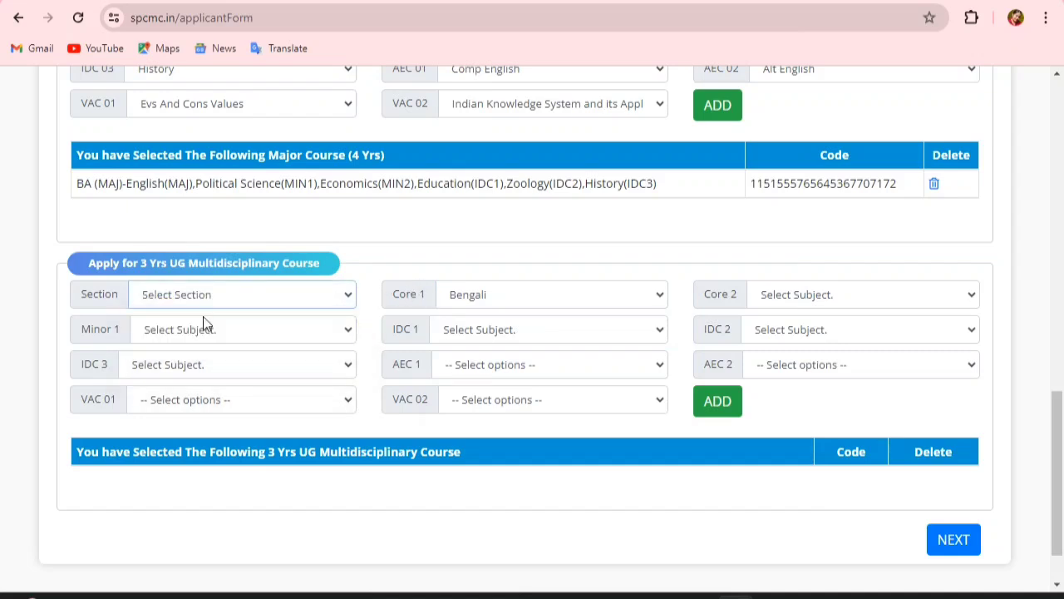
left_click(502, 304)
left_click(502, 305)
left_click(332, 366)
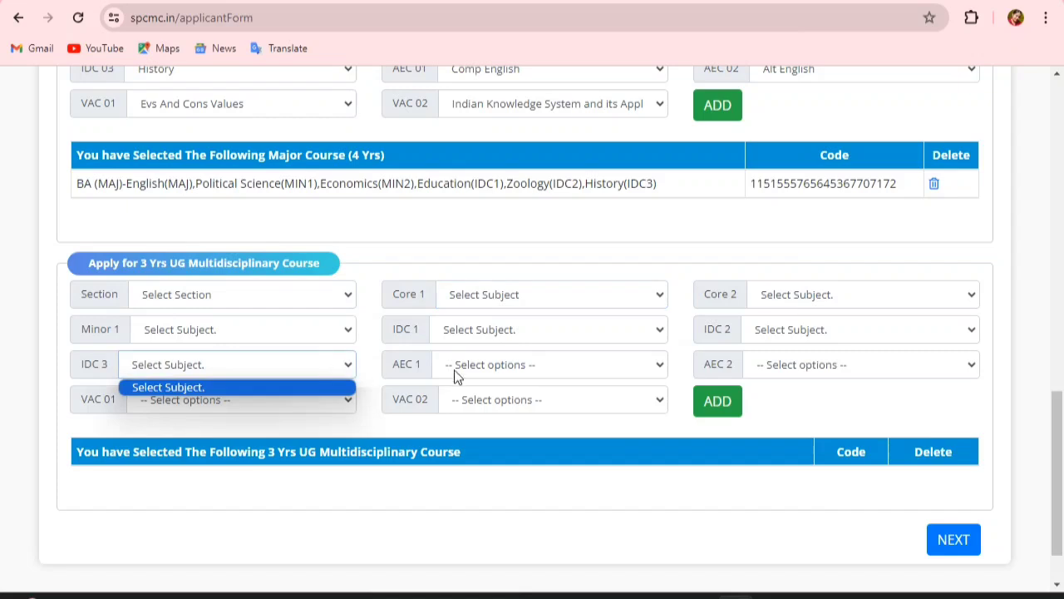
left_click(480, 400)
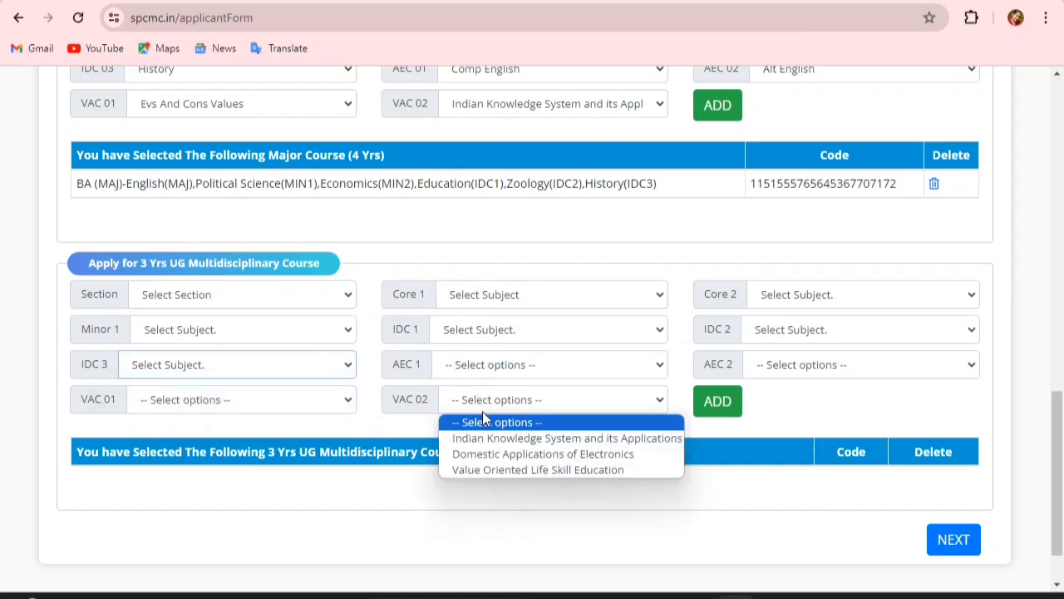
left_click(304, 518)
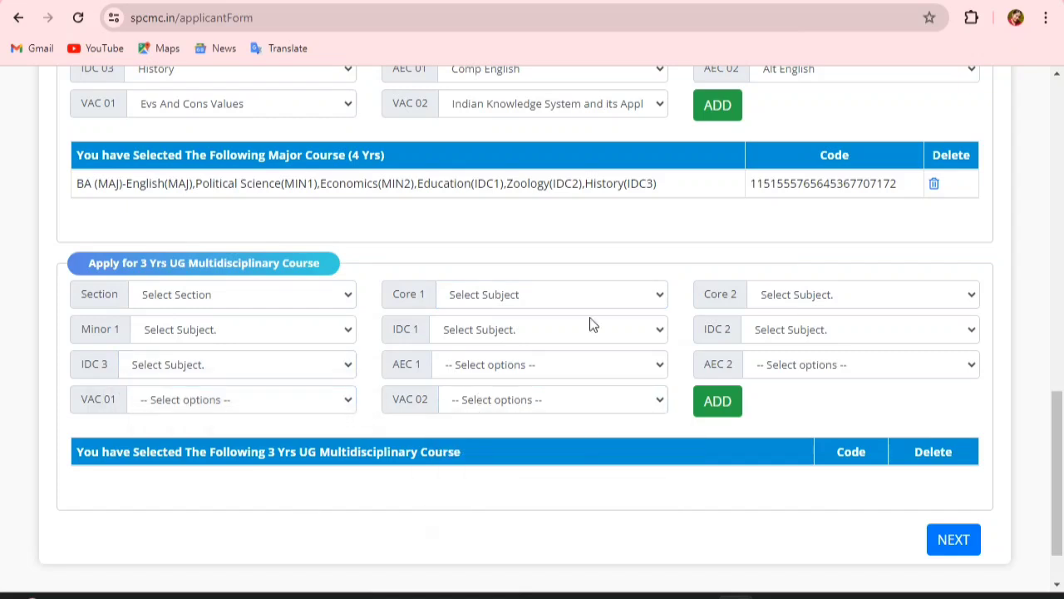
right_click(763, 410)
left_click(869, 329)
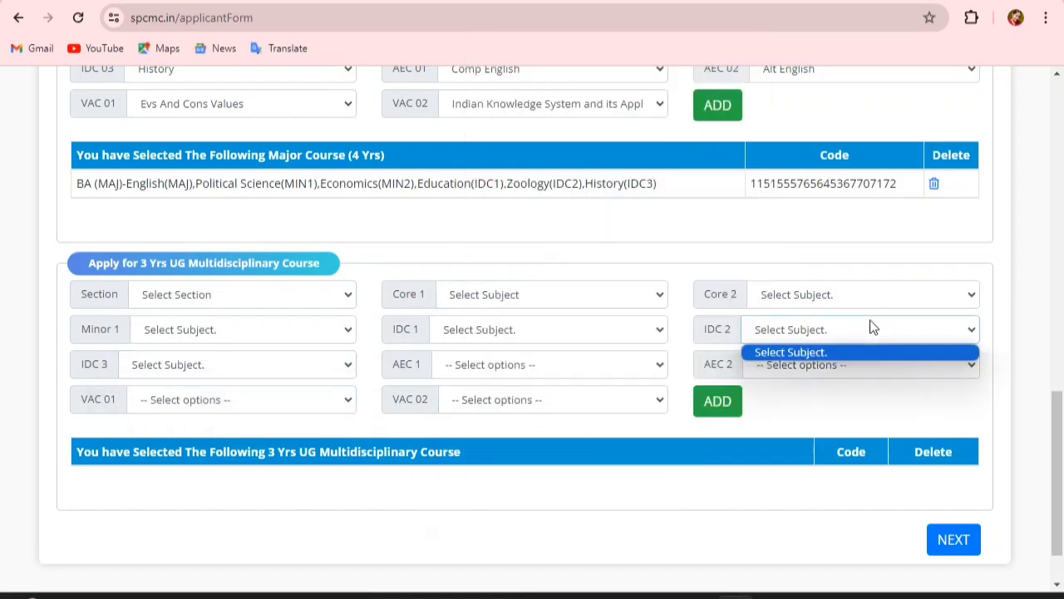
left_click(514, 508)
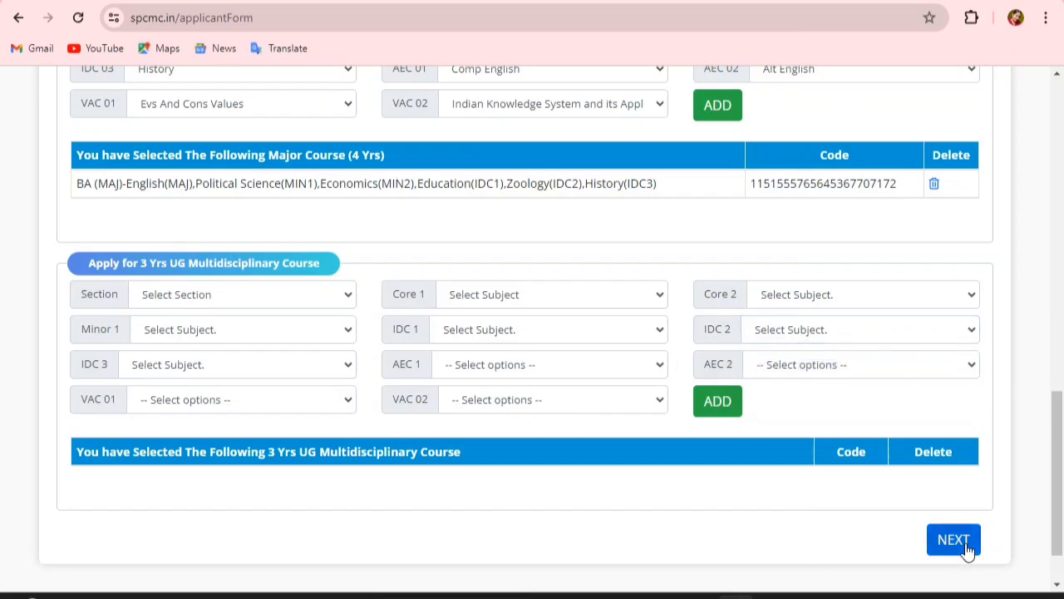
Enter the applicant's full name in the Personal Details name field.
left_click(955, 540)
scroll(246, 296, "up", 15)
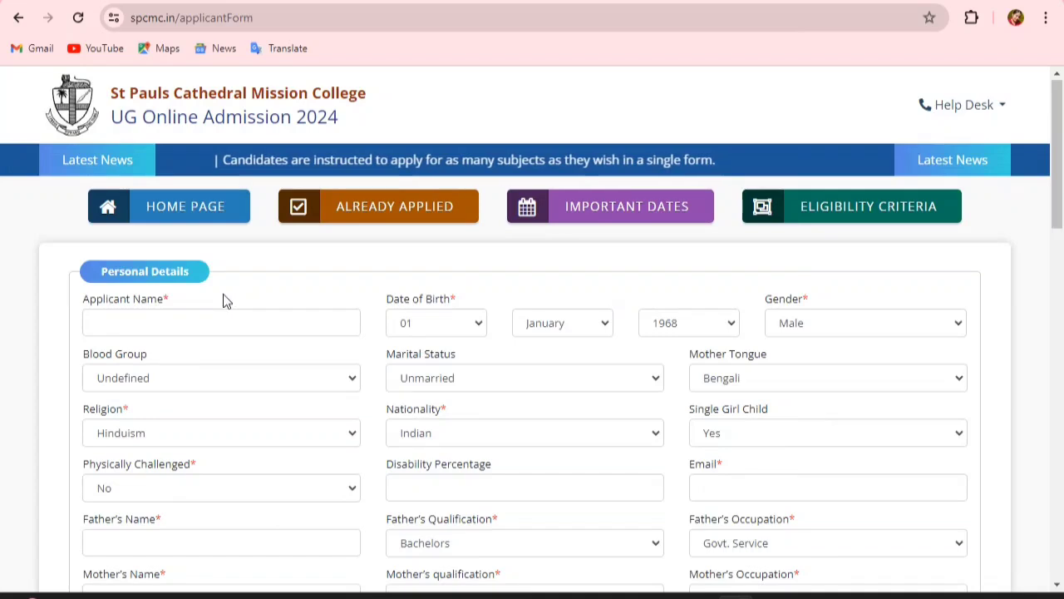
scroll(190, 314, "down", 1)
left_click(159, 232)
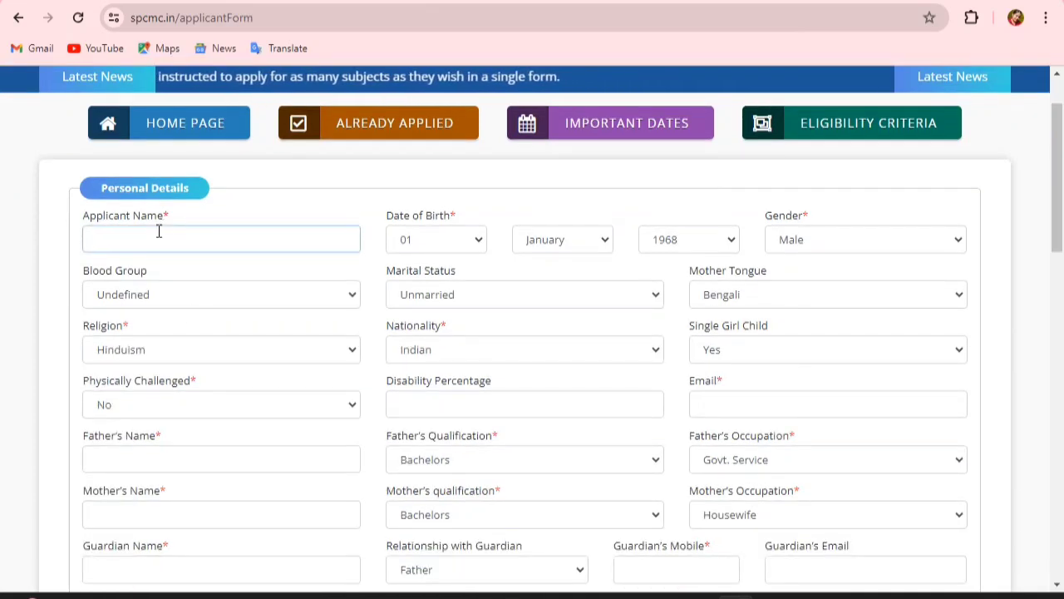
type("raj")
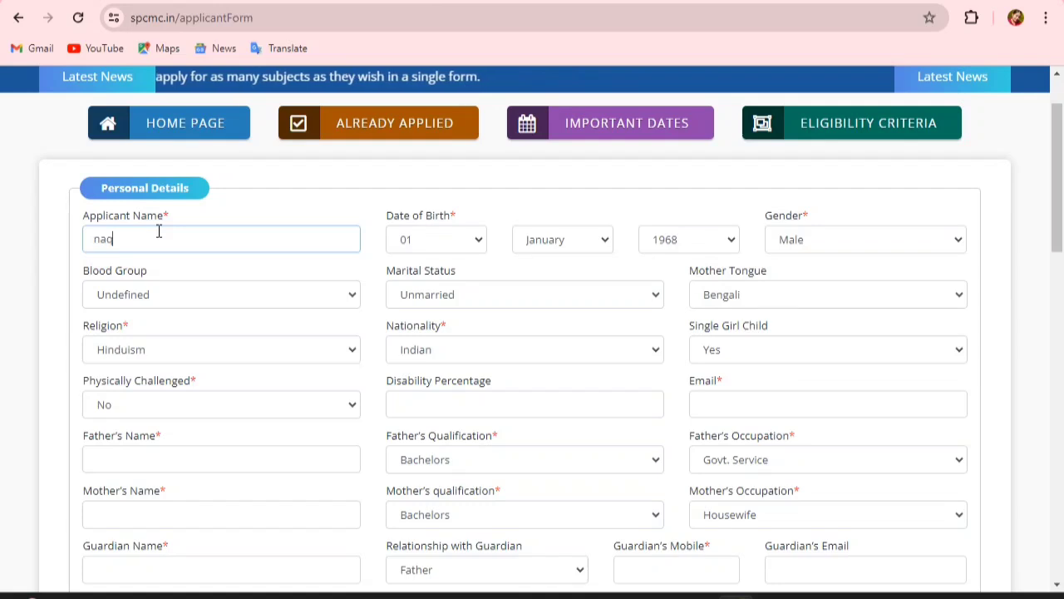
key("BackSpace")
key("BackSpace")
key("BackSpace")
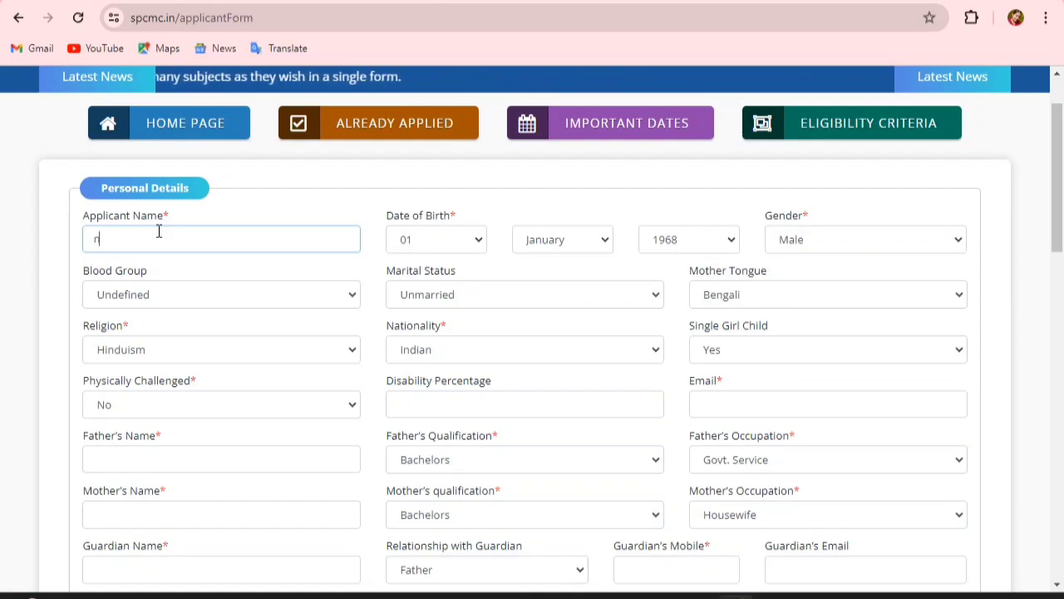
type("Na")
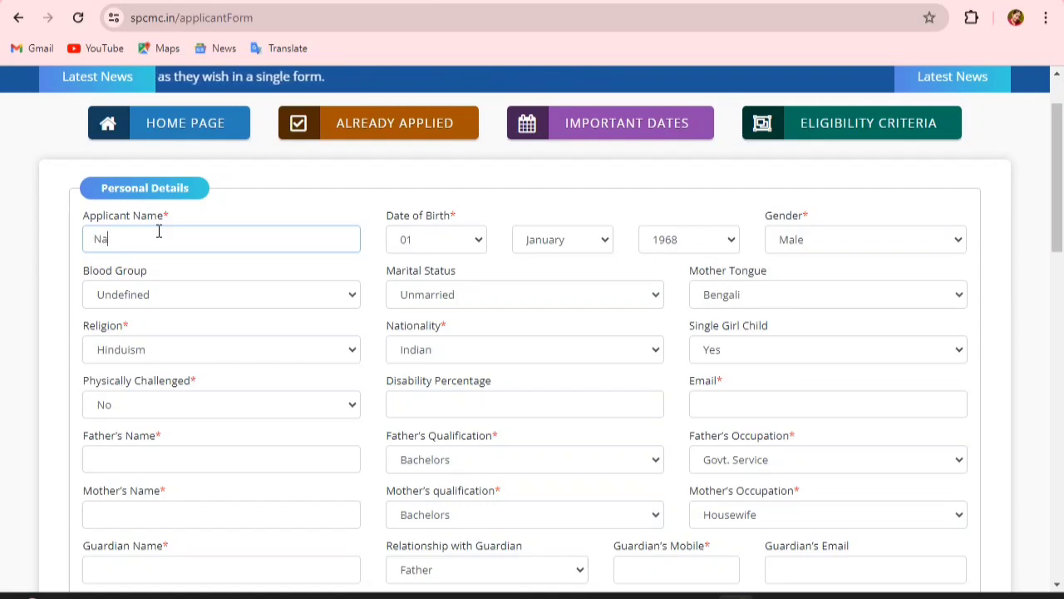
key("BackSpace")
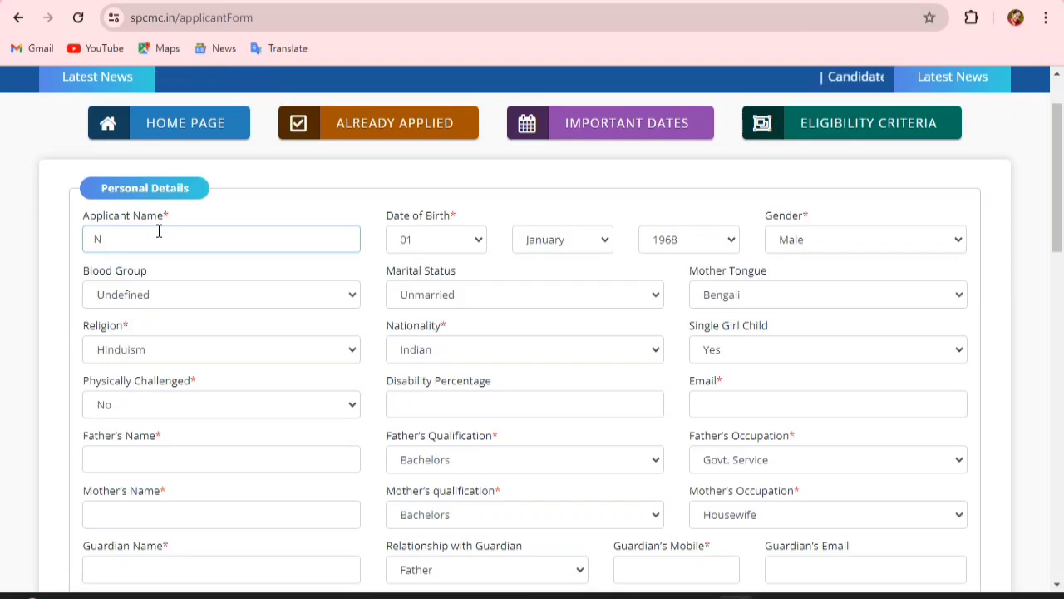
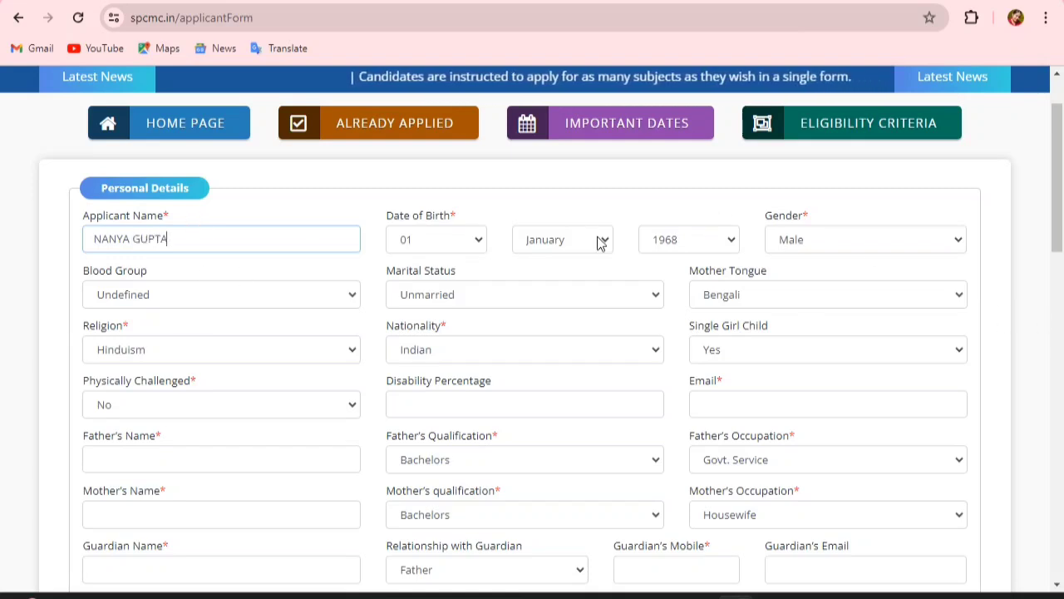
left_click(393, 246)
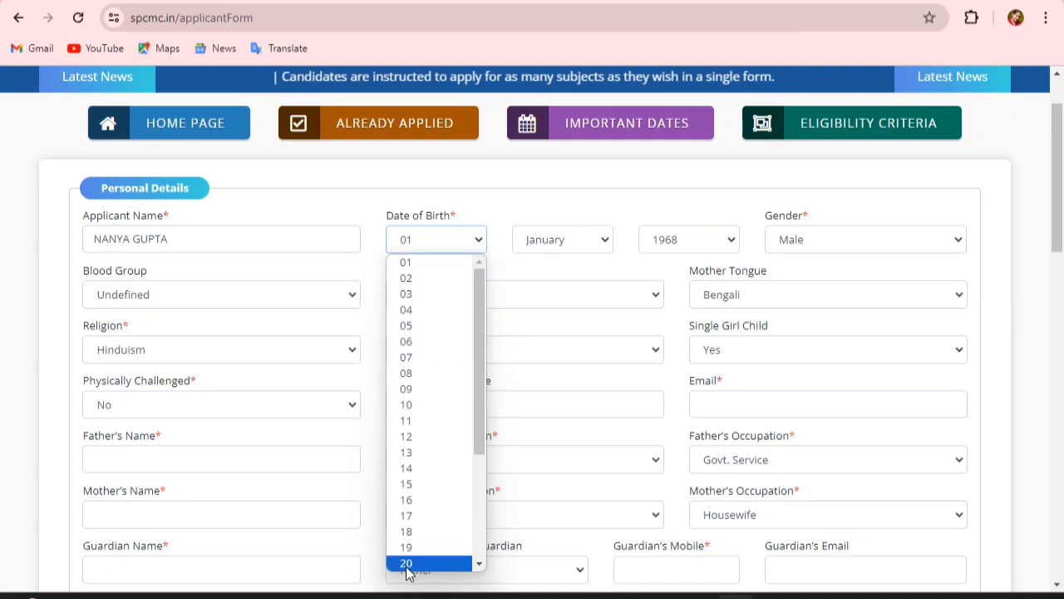
scroll(407, 565, "down", 3)
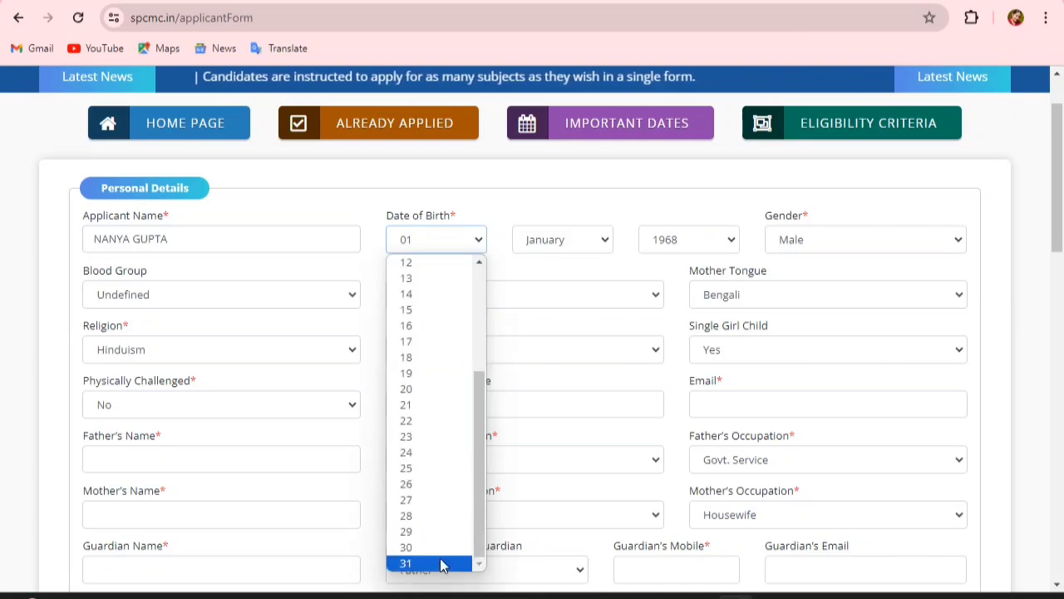
left_click(441, 566)
left_click(563, 241)
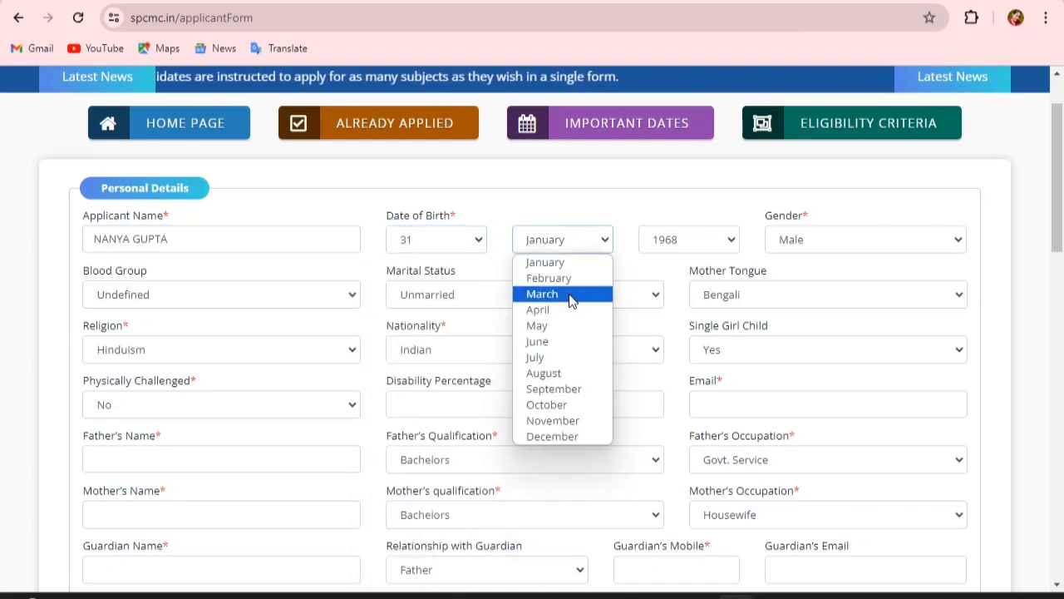
left_click(563, 326)
left_click(670, 241)
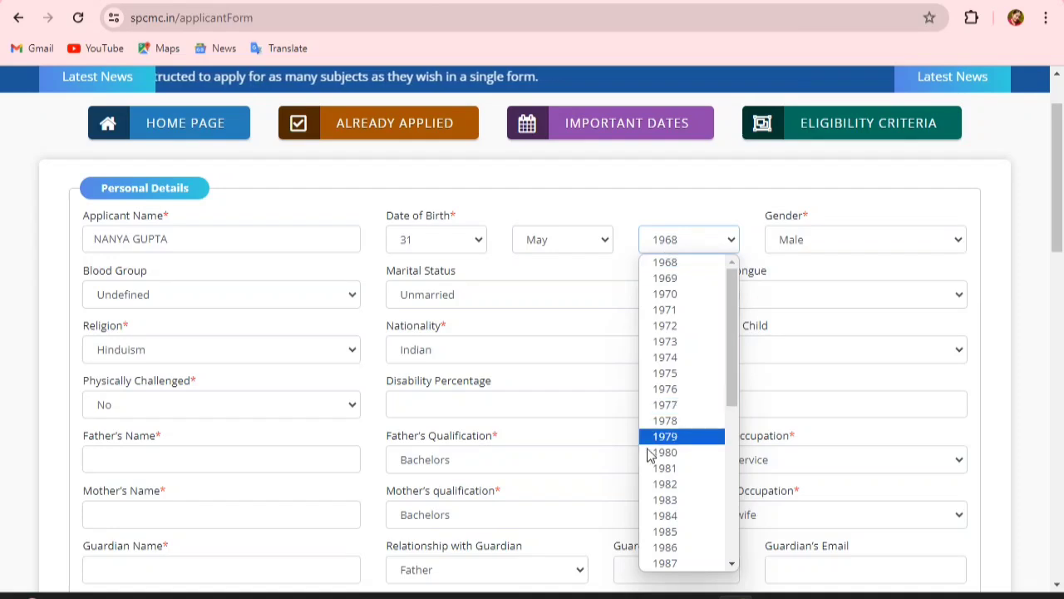
scroll(651, 456, "down", 5)
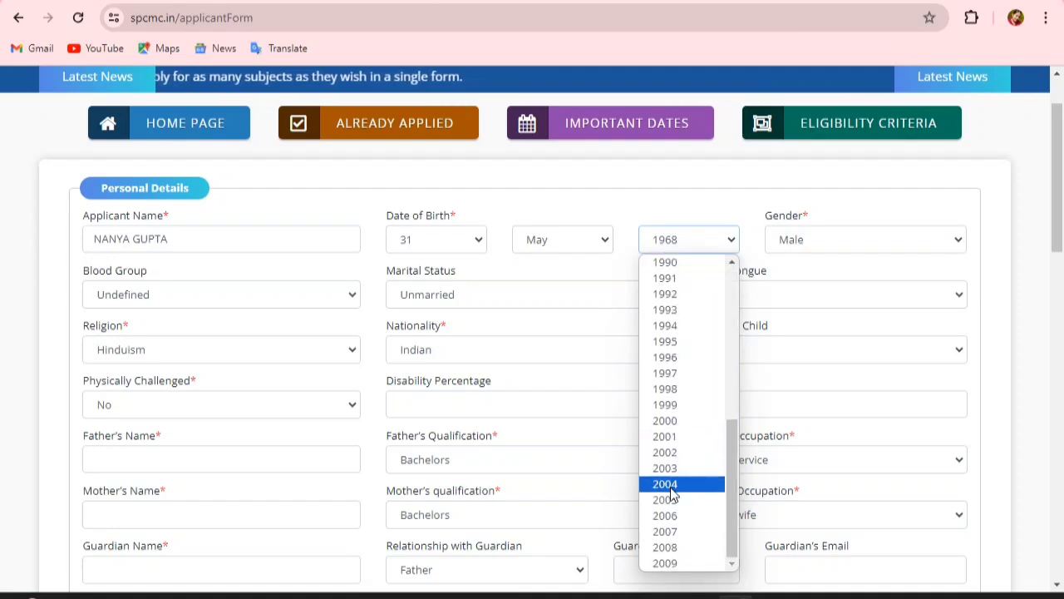
left_click(673, 499)
left_click(850, 238)
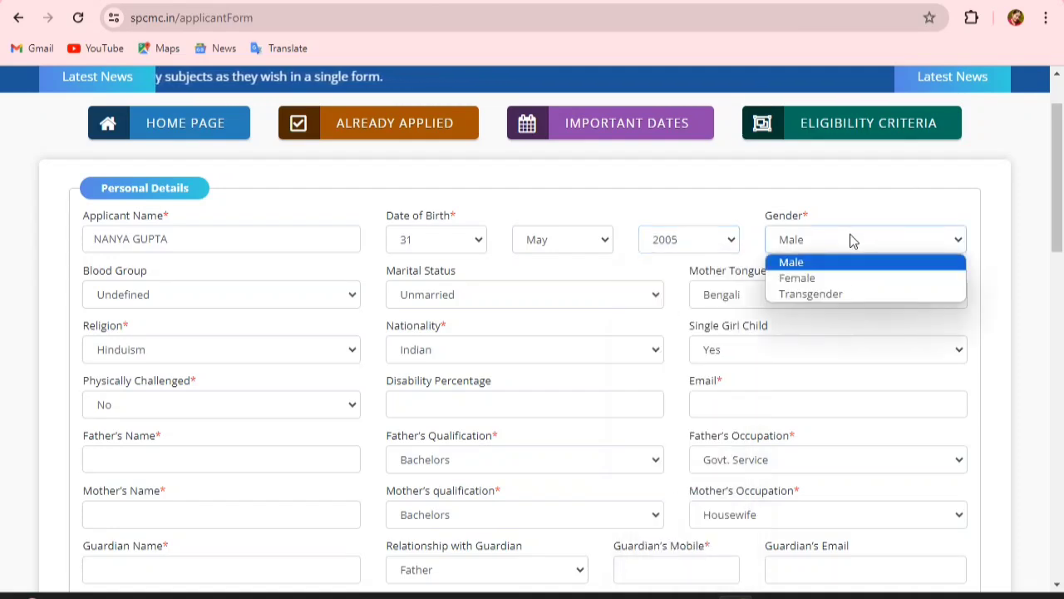
left_click(800, 277)
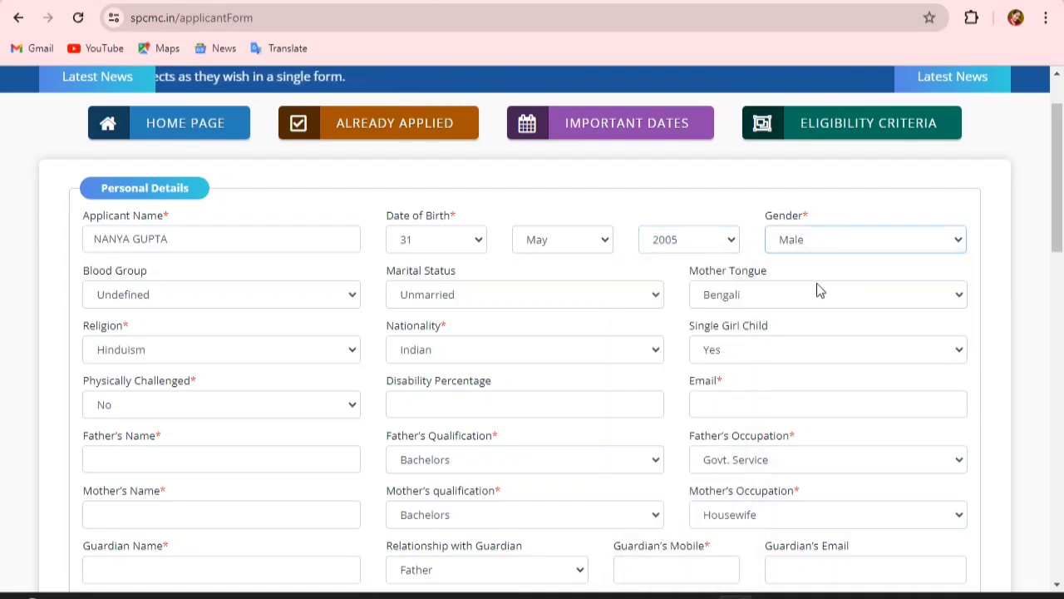
Set blood group to O+, marital status to Unmarried, and keep mother tongue as Bengali.
left_click(206, 303)
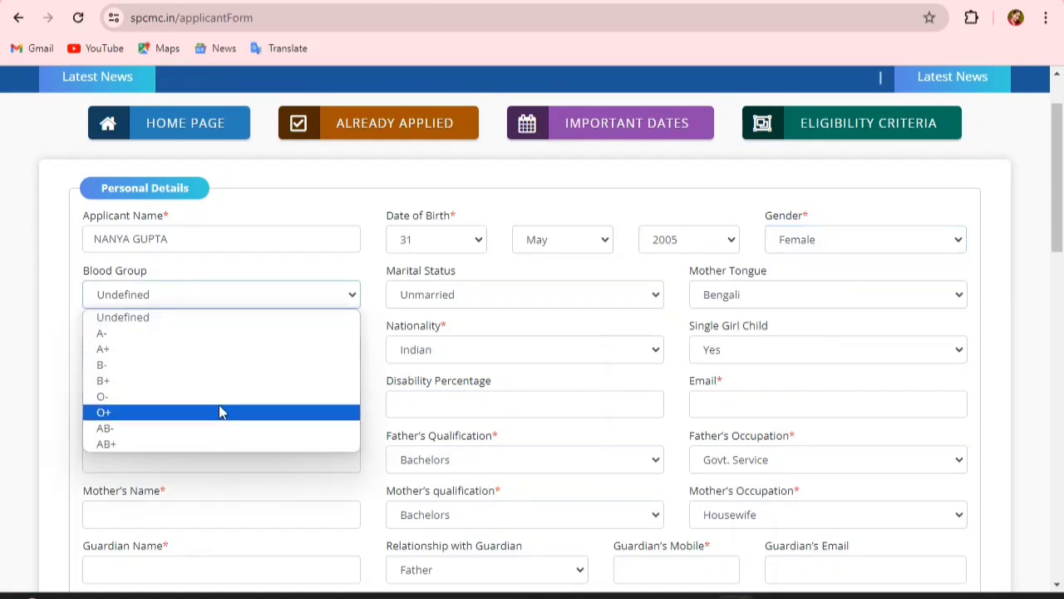
left_click(220, 412)
left_click(476, 301)
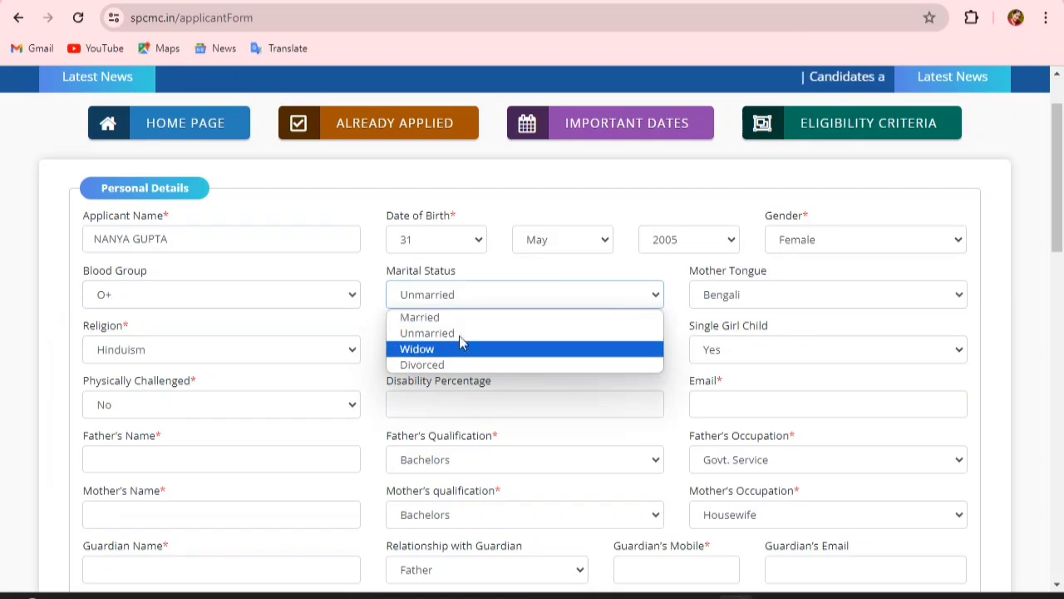
left_click(461, 333)
key("Up")
left_click(482, 292)
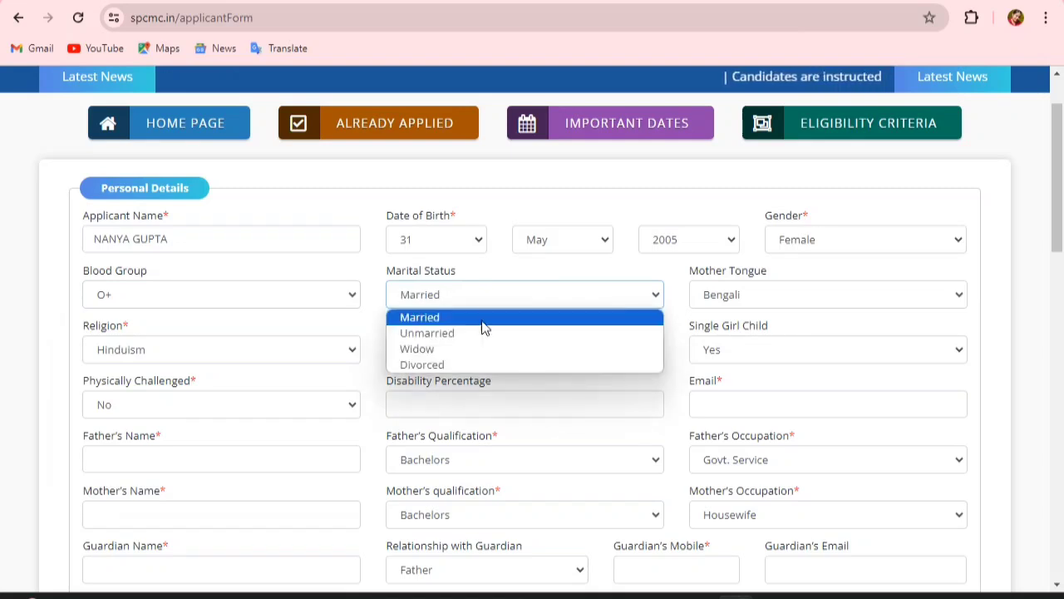
left_click(482, 332)
left_click(787, 297)
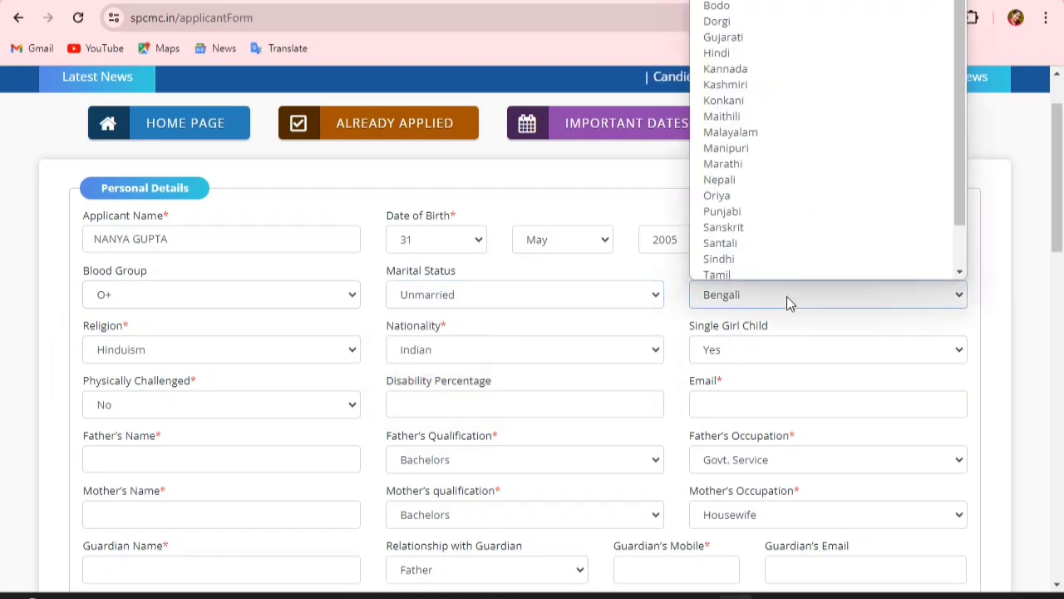
left_click(786, 296)
left_click(786, 296)
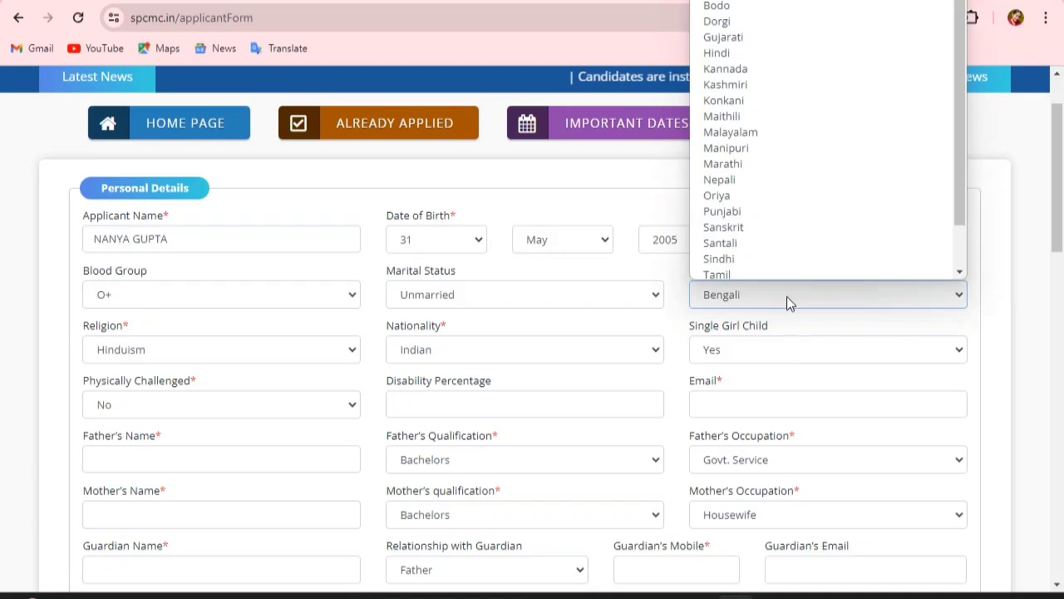
left_click(787, 296)
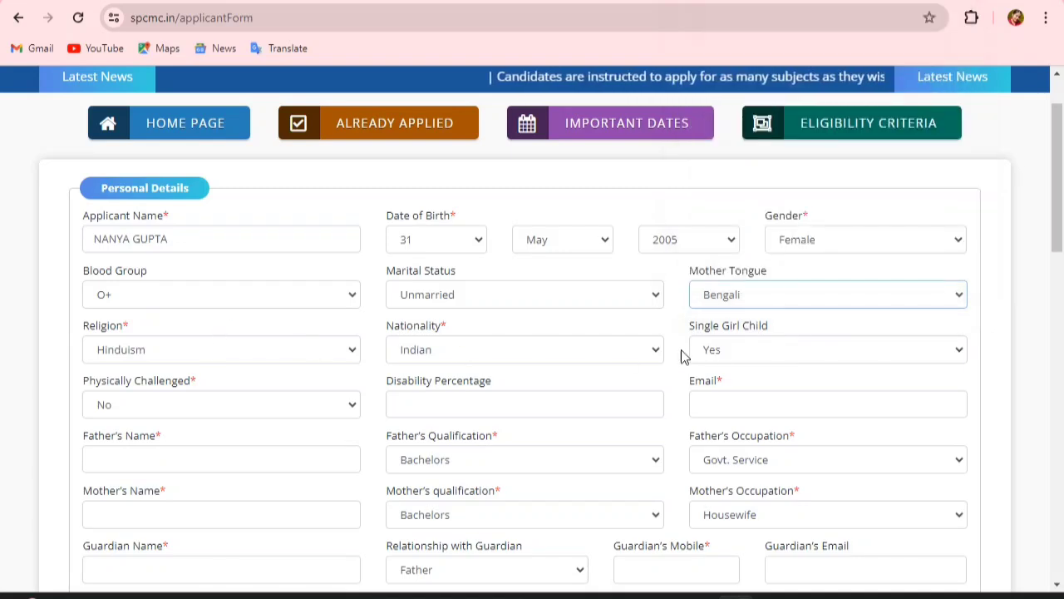
Mark Single Girl Child as No and begin the email entry.
left_click(722, 357)
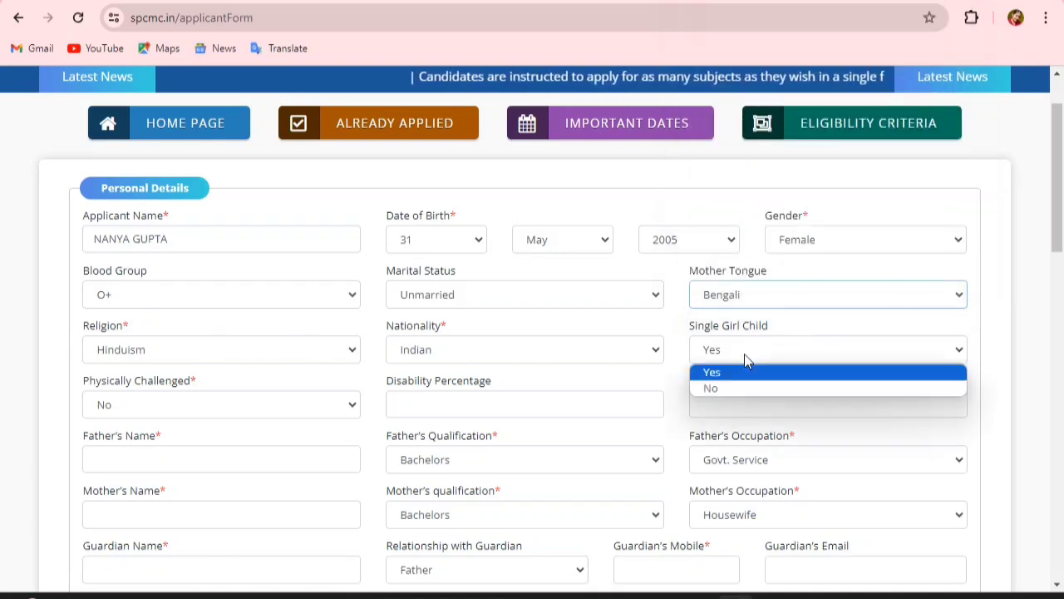
left_click(712, 389)
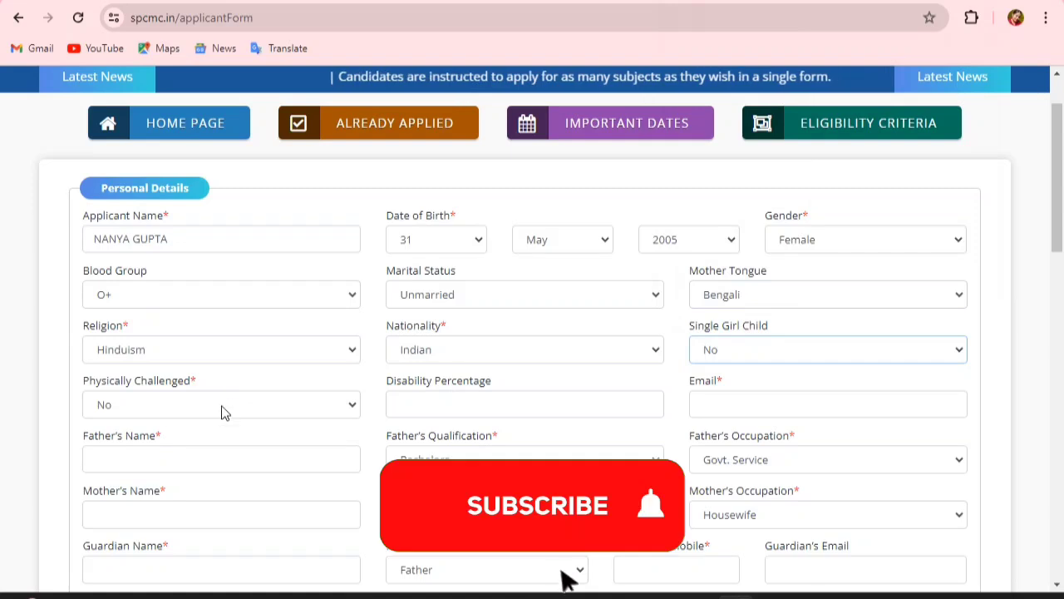
left_click(764, 407)
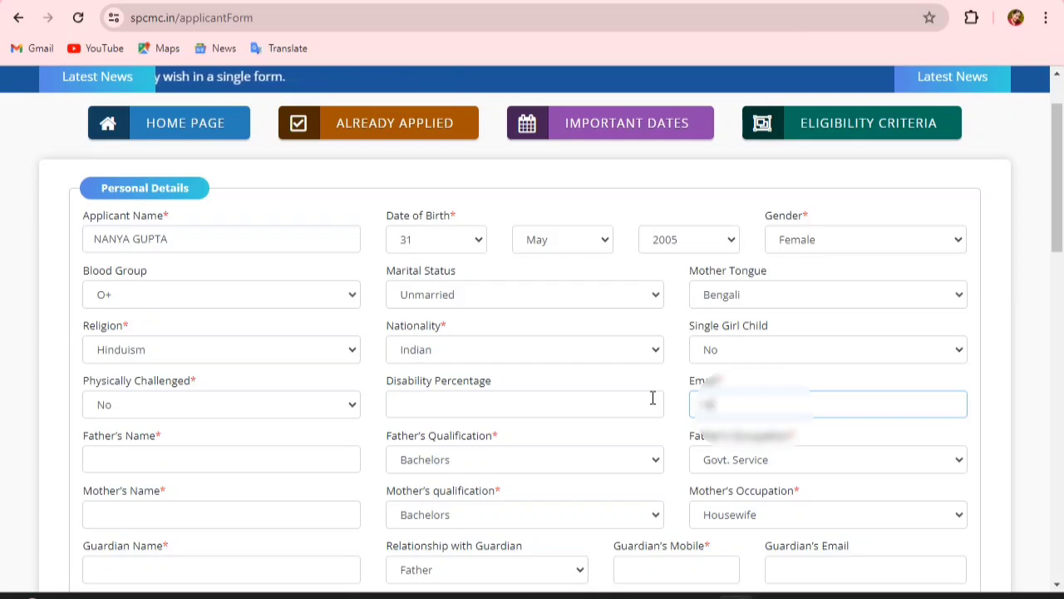
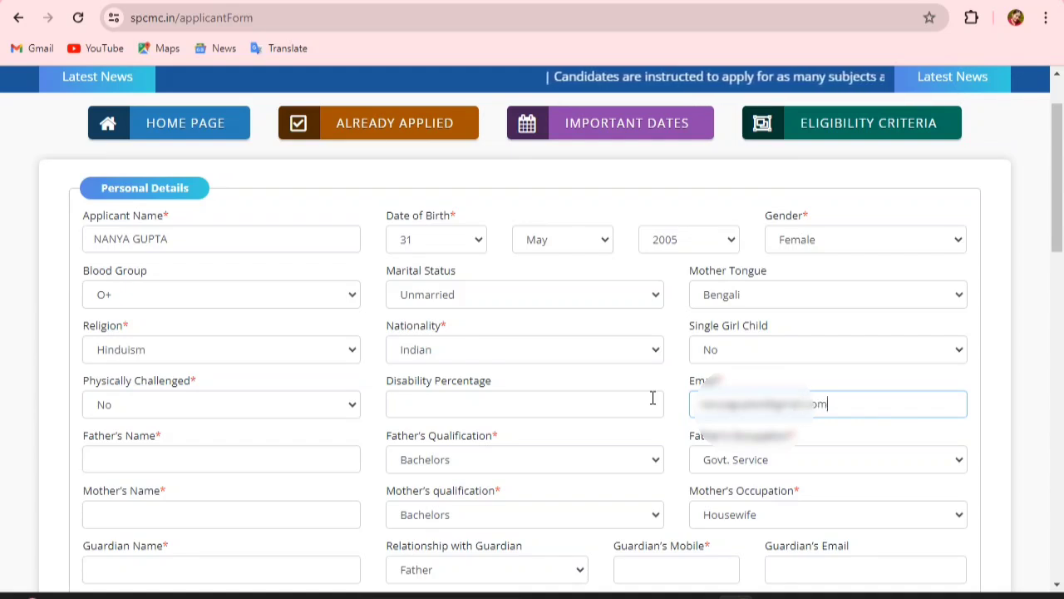
Enter the applicant's Gmail address and the father's name.
left_click(173, 448)
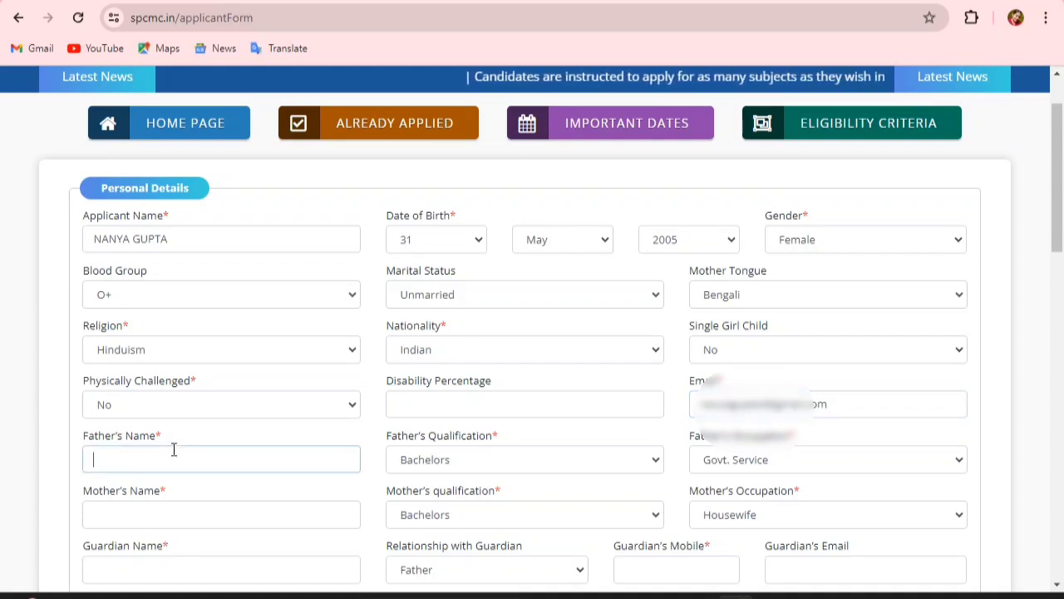
type("SAN")
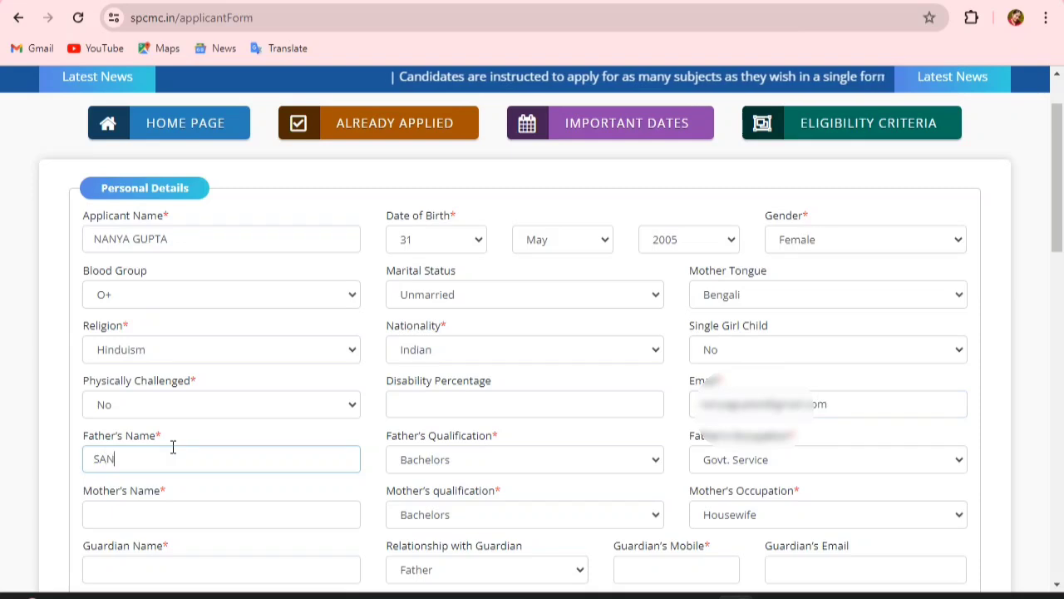
type("DIPD")
key("BackSpace")
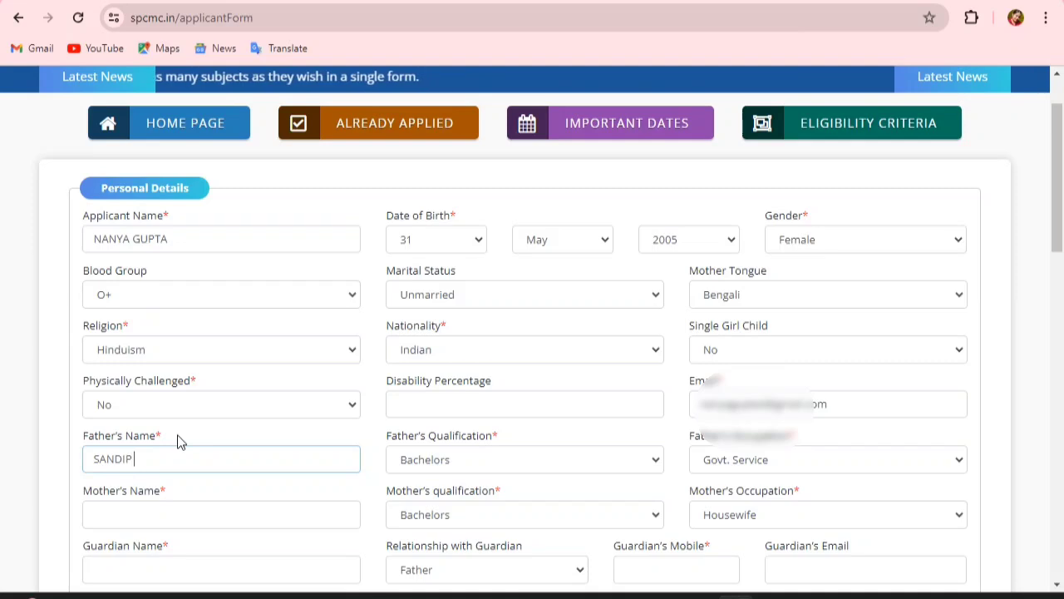
type("TA")
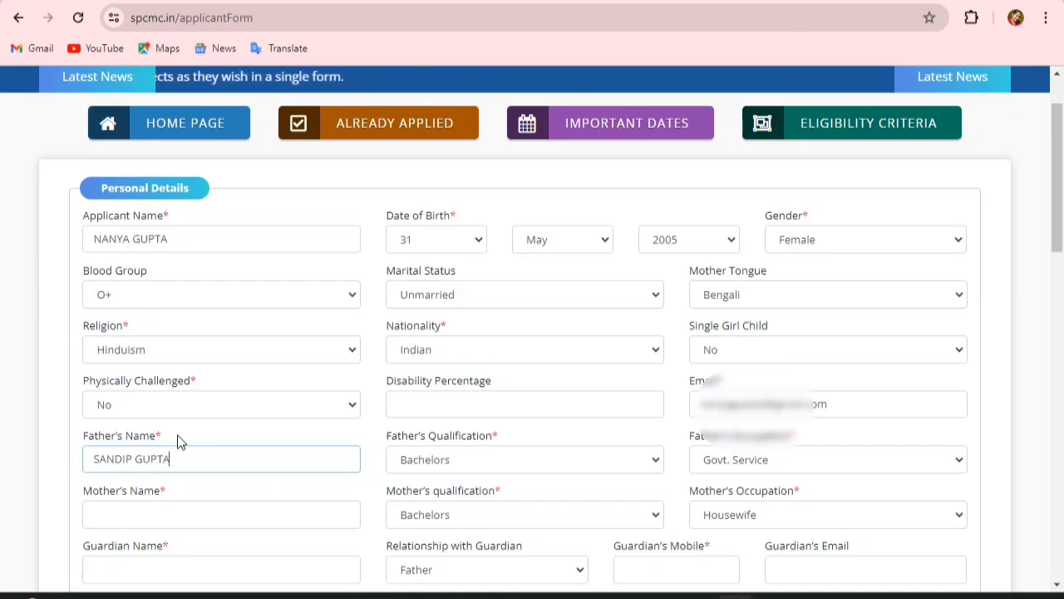
Set father's qualification to 8th and father's occupation to Business.
left_click(511, 460)
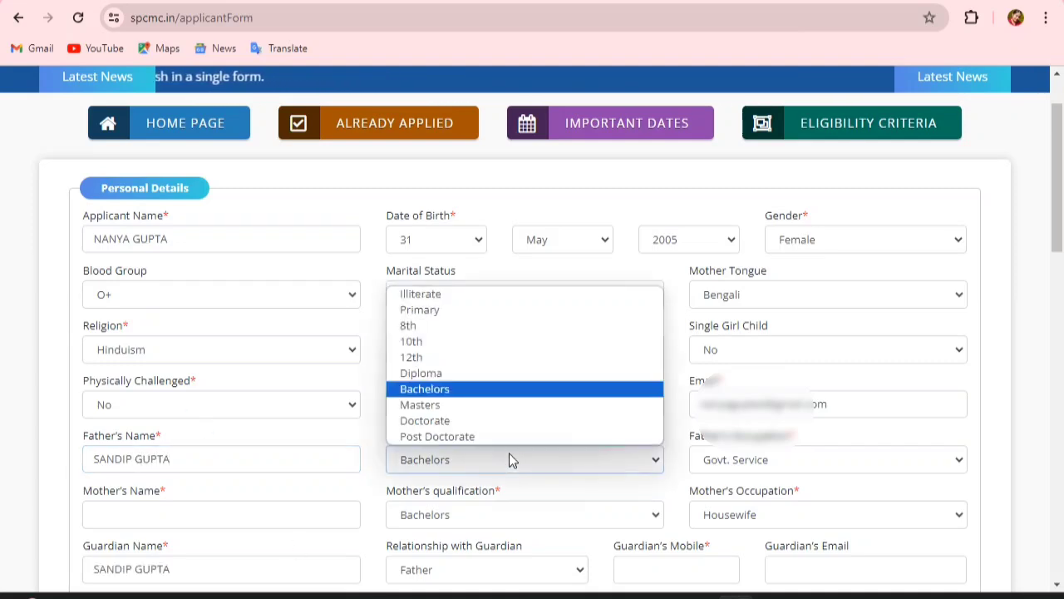
left_click(415, 396)
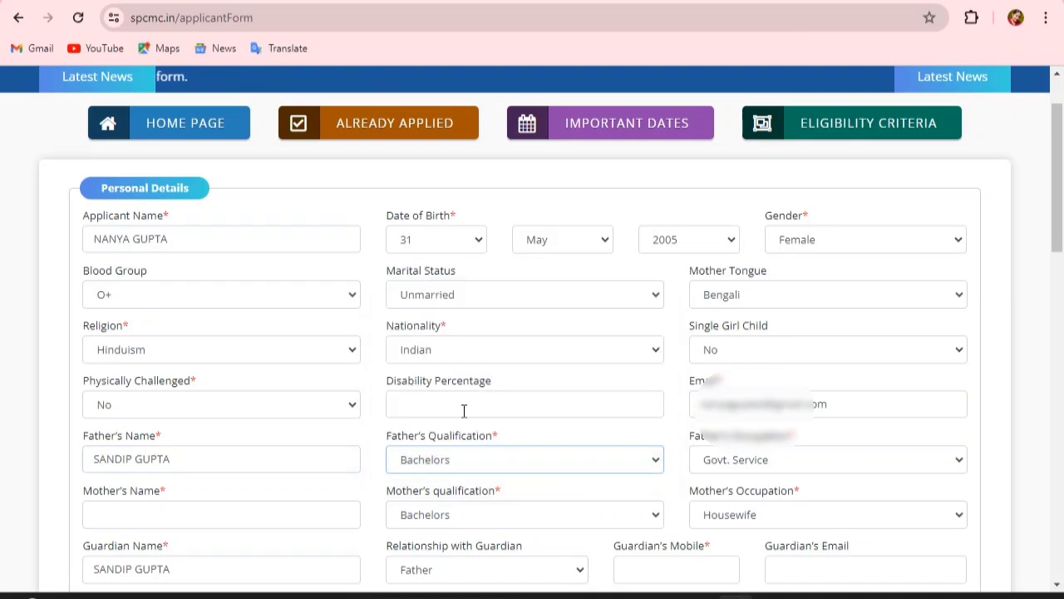
left_click(523, 466)
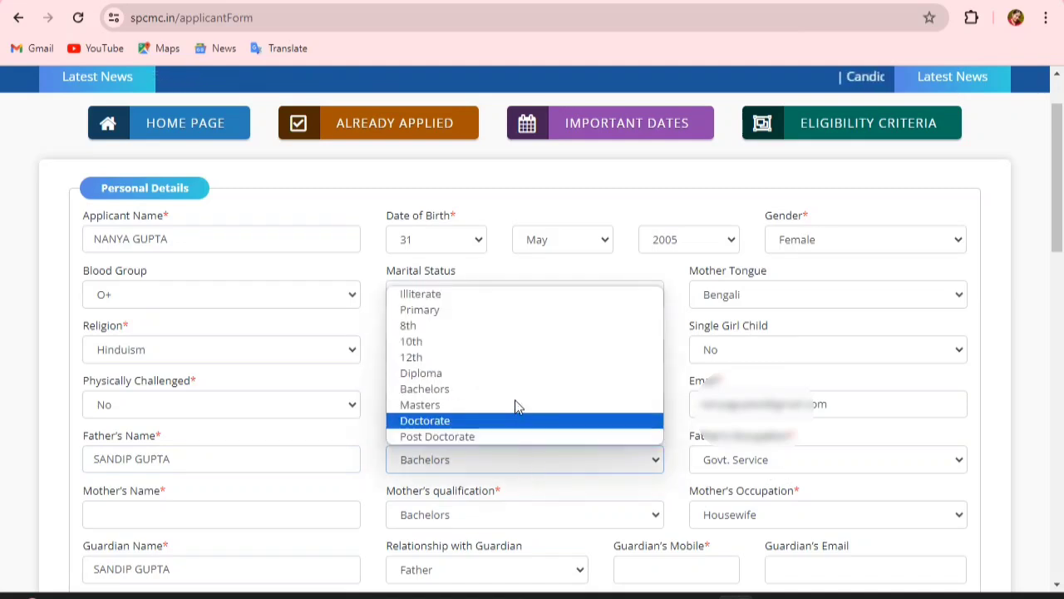
left_click(484, 326)
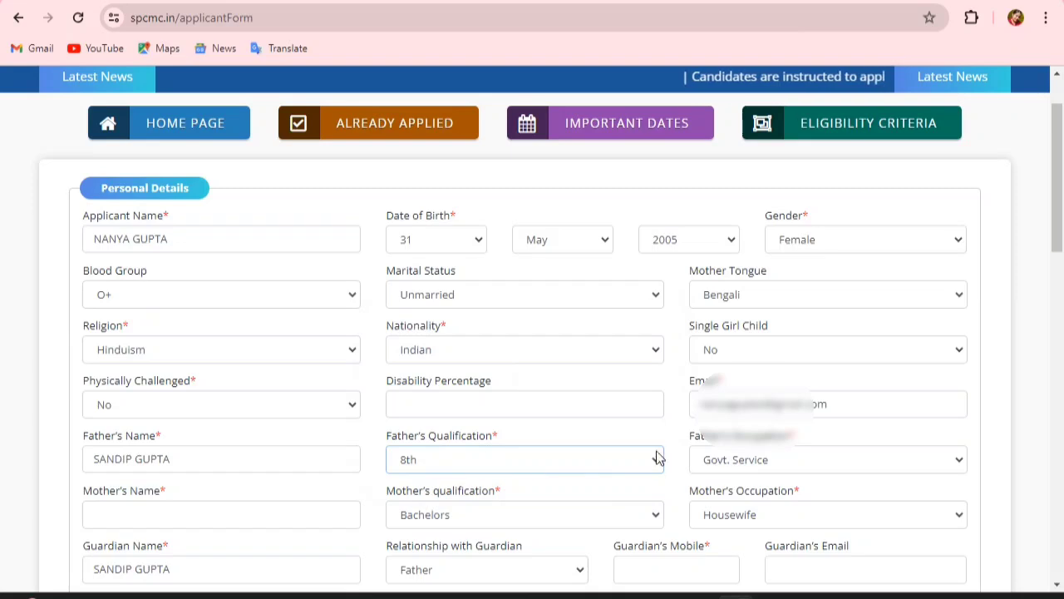
left_click(784, 468)
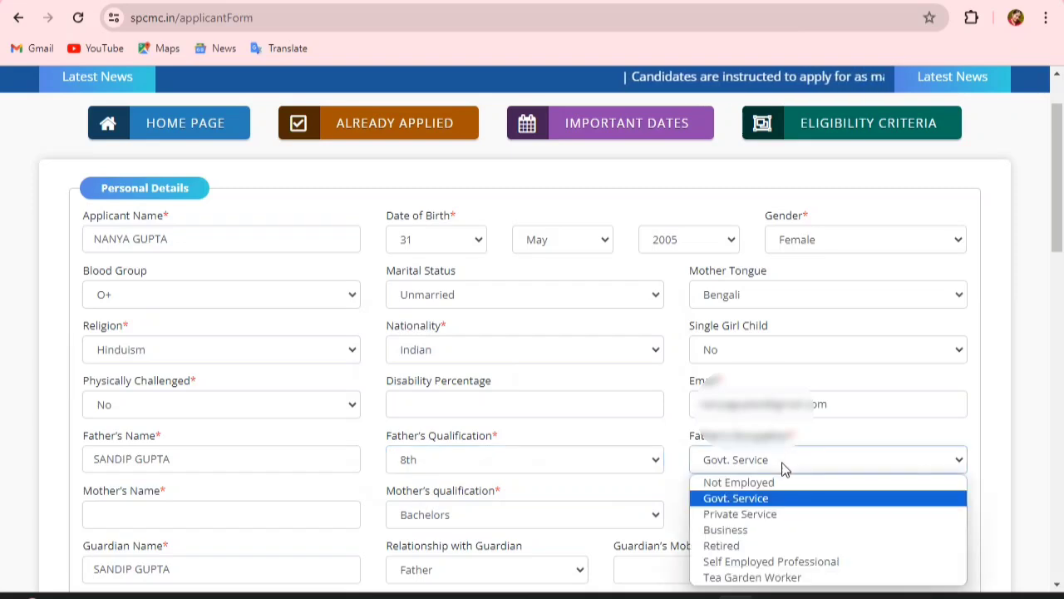
left_click(772, 530)
Enter the mother's name and set her qualification to 10th.
scroll(562, 485, "down", 1)
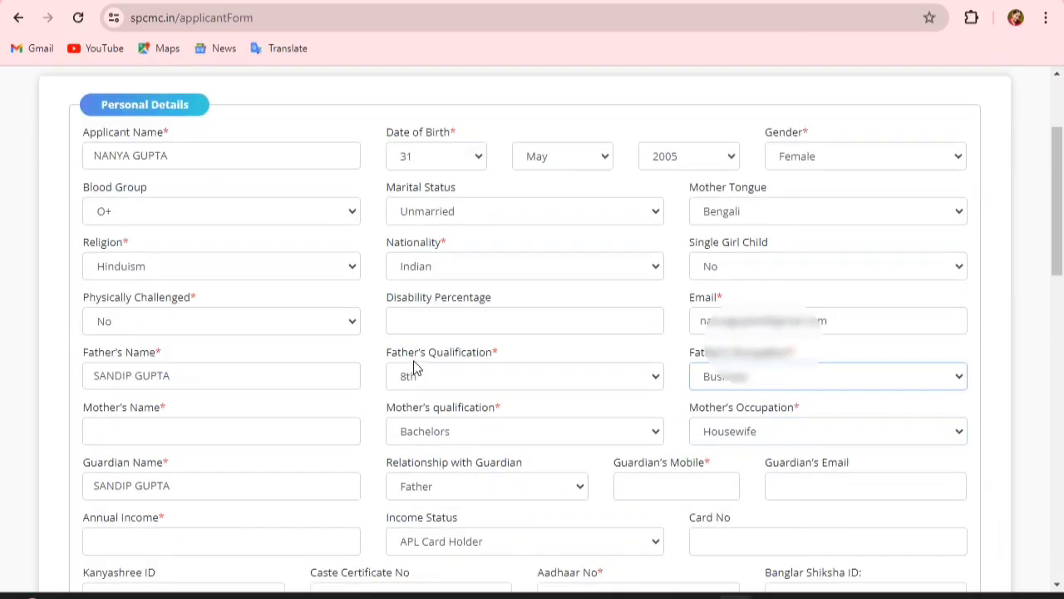
left_click(212, 430)
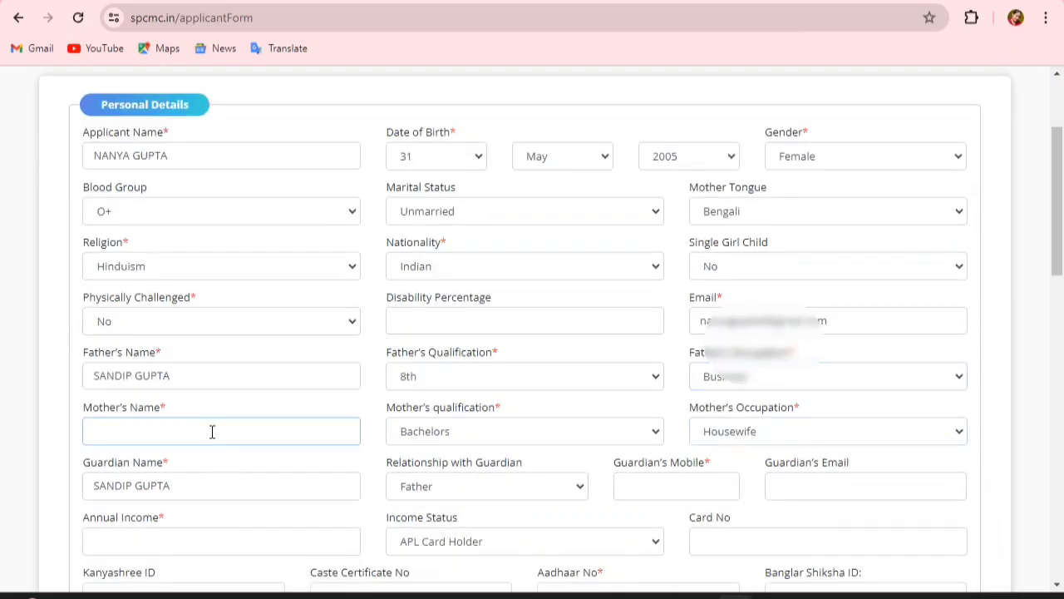
left_click(622, 435)
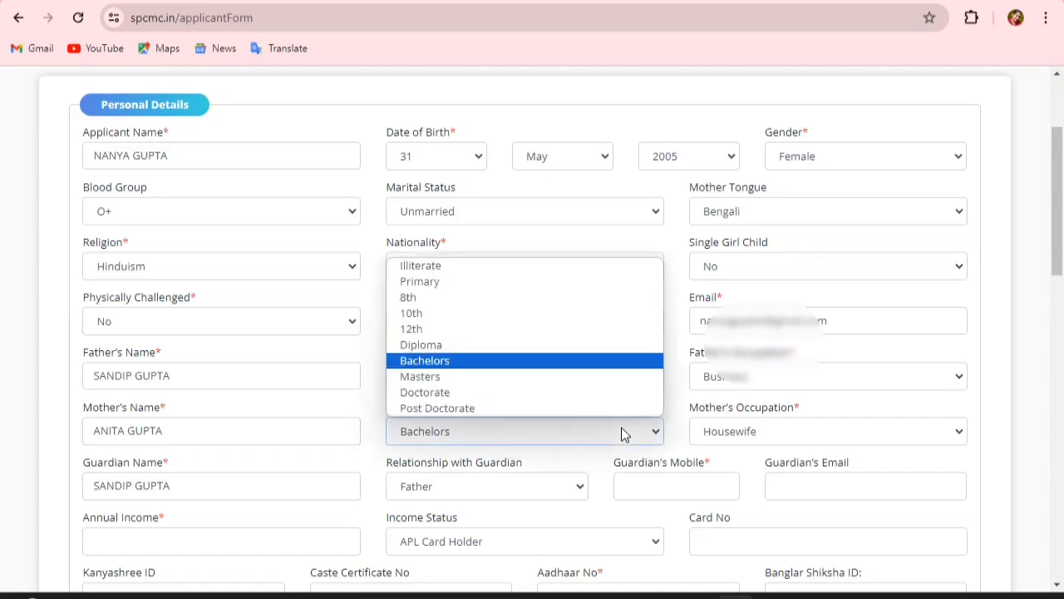
left_click(439, 312)
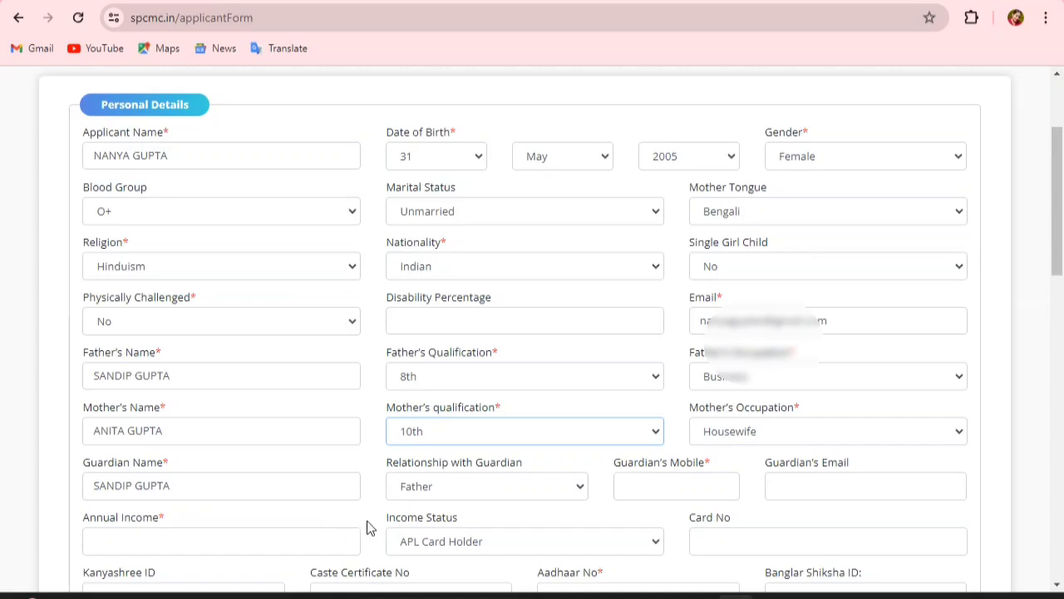
Enter the guardian's mobile number and begin typing the guardian's email.
left_click(678, 480)
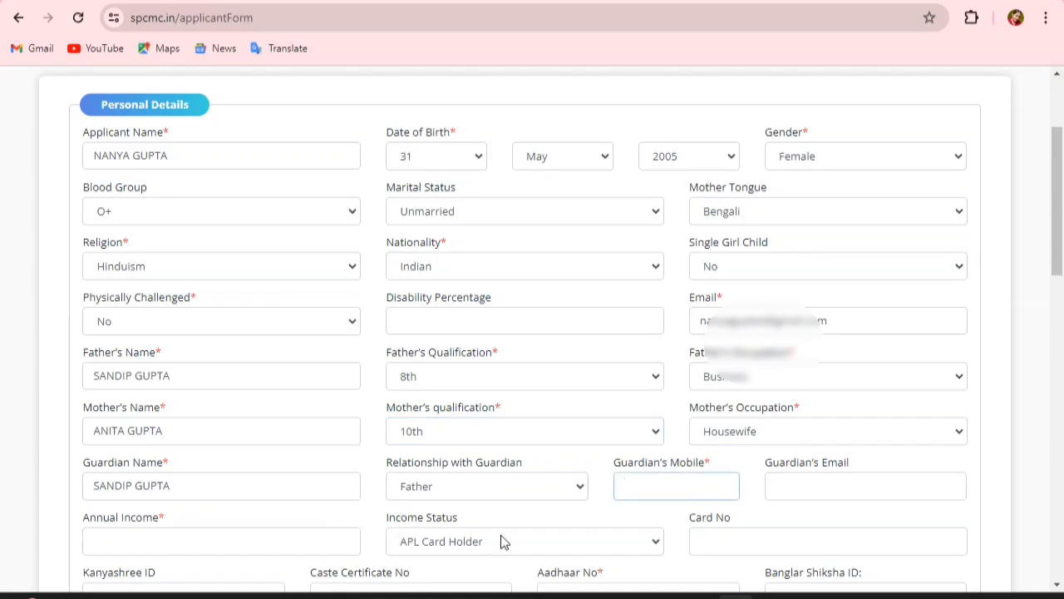
mouse_move(734, 596)
left_click(851, 486)
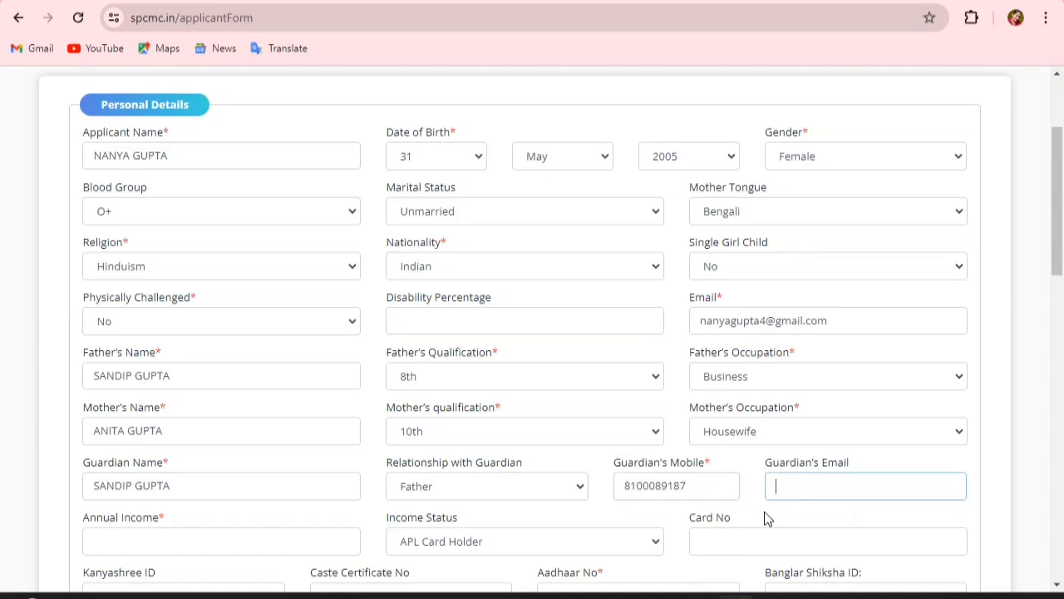
Enter 120000 as the annual income and move on to the Aadhaar number field.
scroll(682, 487, "down", 1)
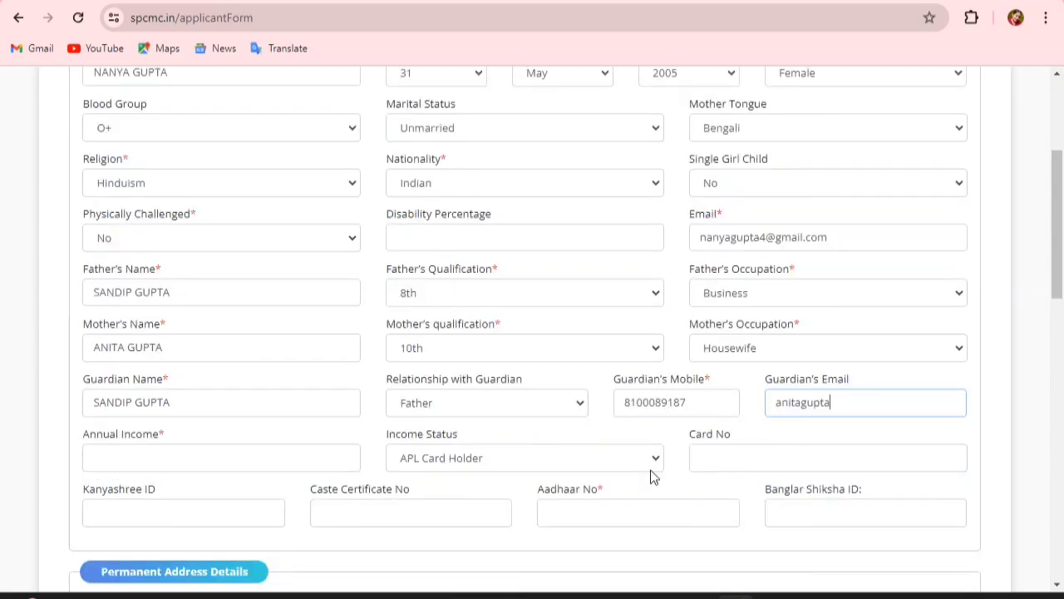
left_click(189, 466)
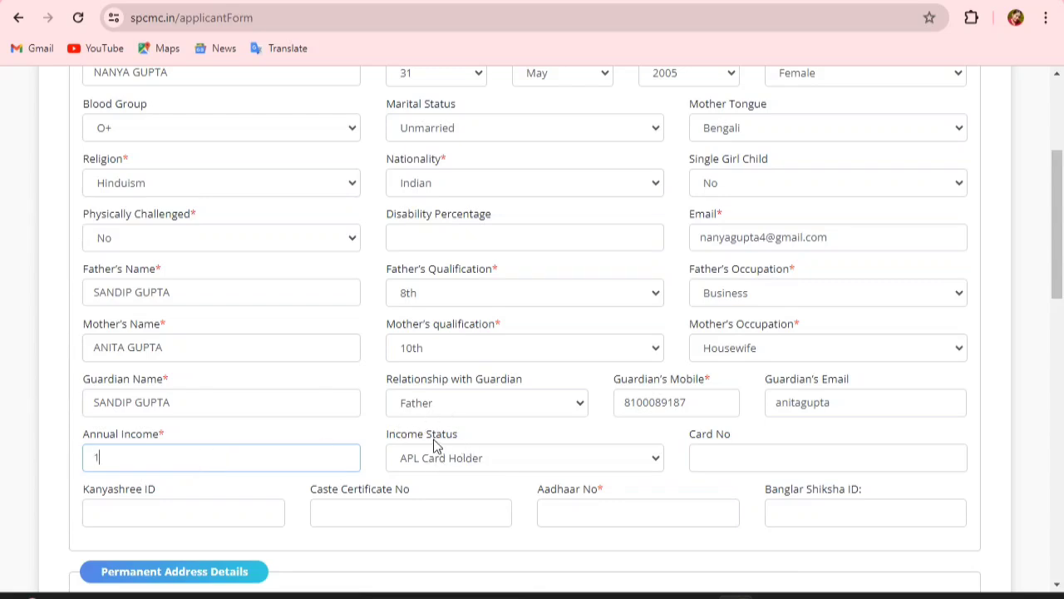
type("40")
type("0000")
key("BackSpace")
key("BackSpace")
key("BackSpace")
type("20000")
left_click(601, 505)
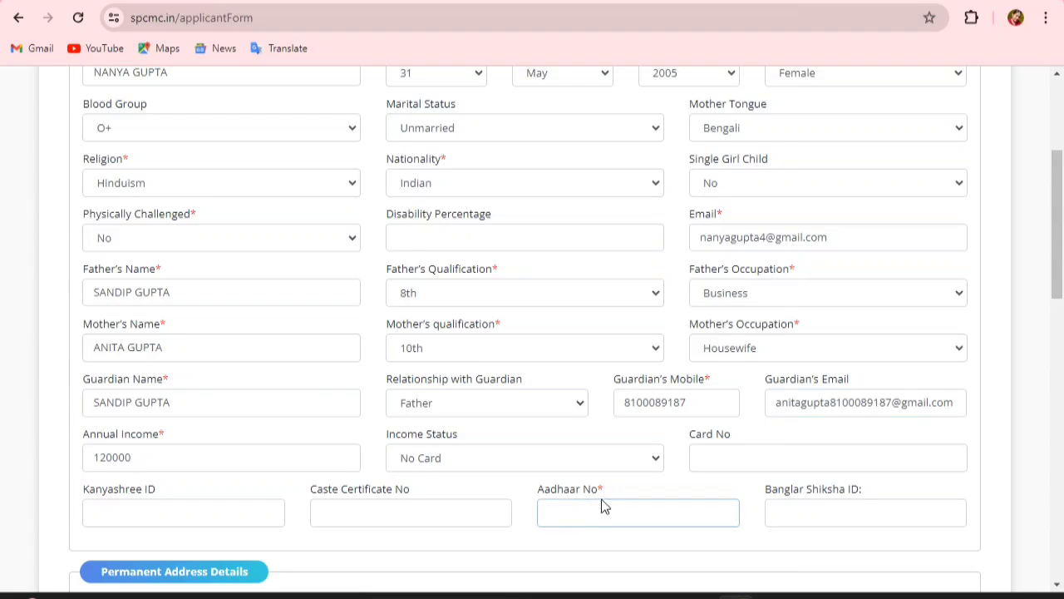
Enter the Aadhaar number and the permanent address line, post office, police station and block.
scroll(619, 490, "down", 3)
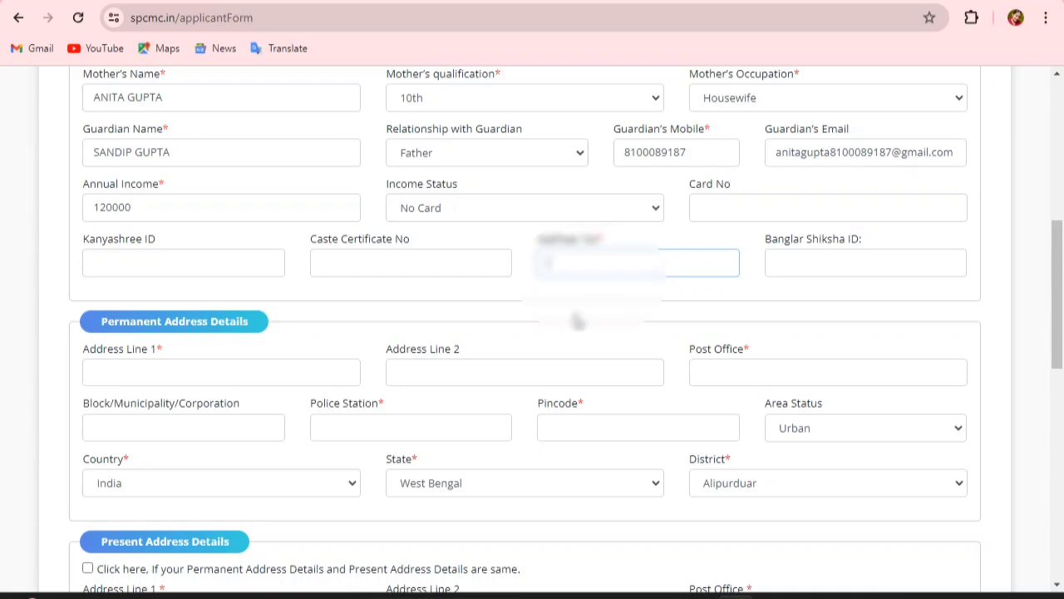
type("12345678")
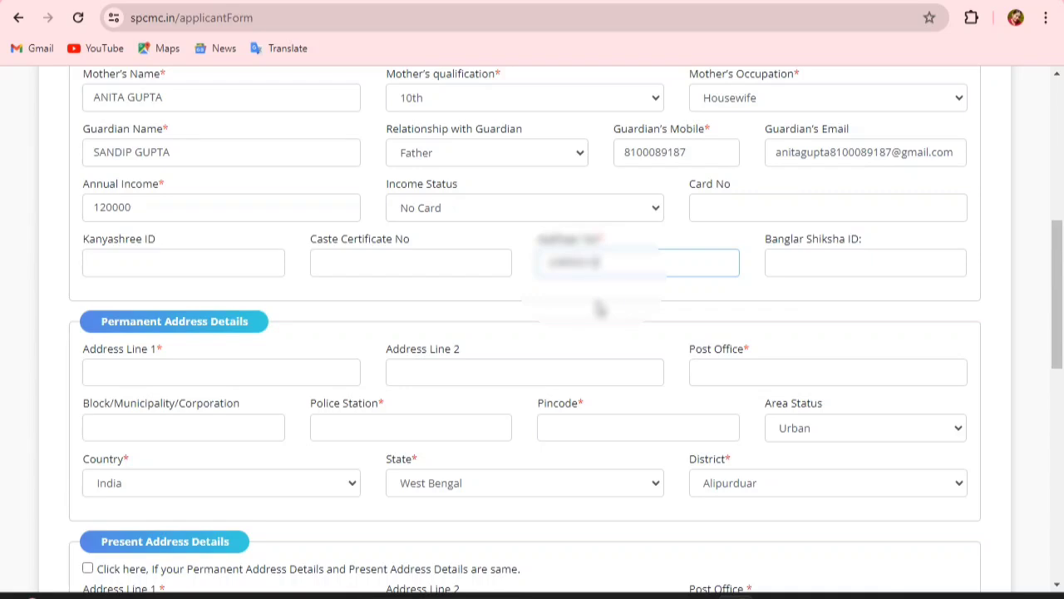
type("9012")
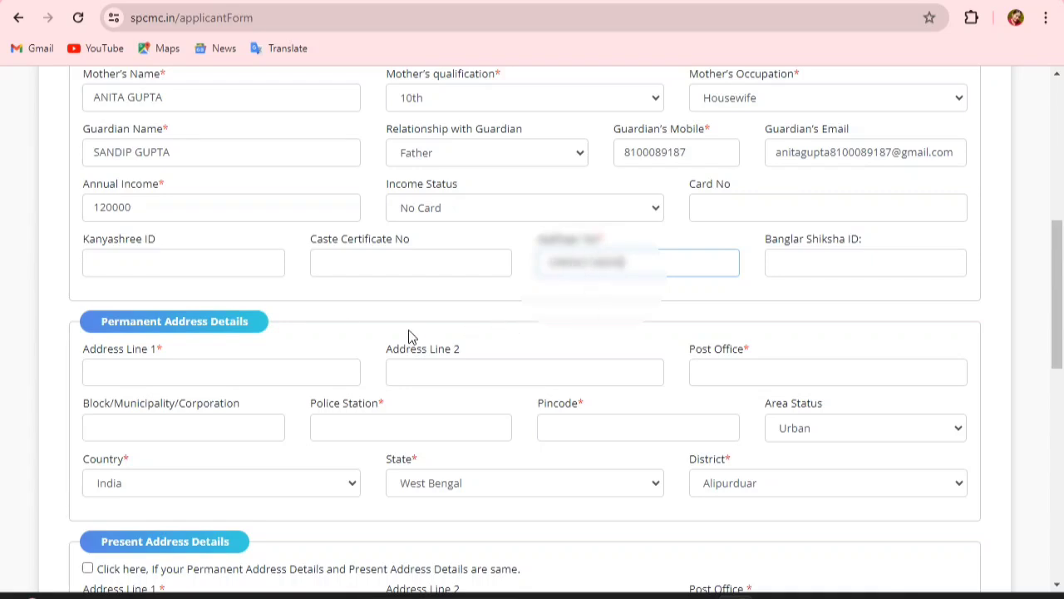
left_click(223, 373)
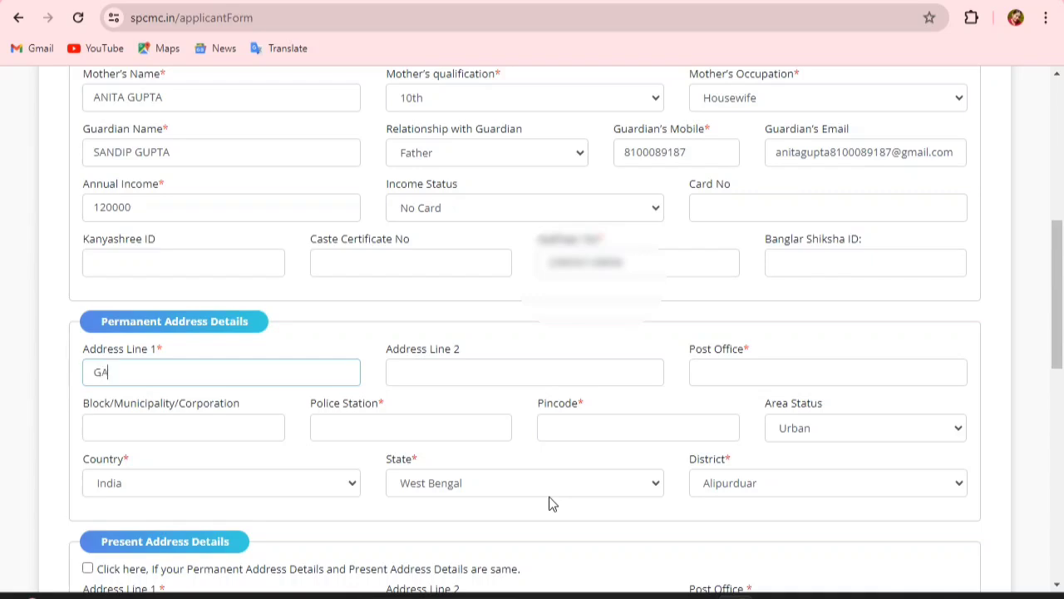
type("RULIA MAIN")
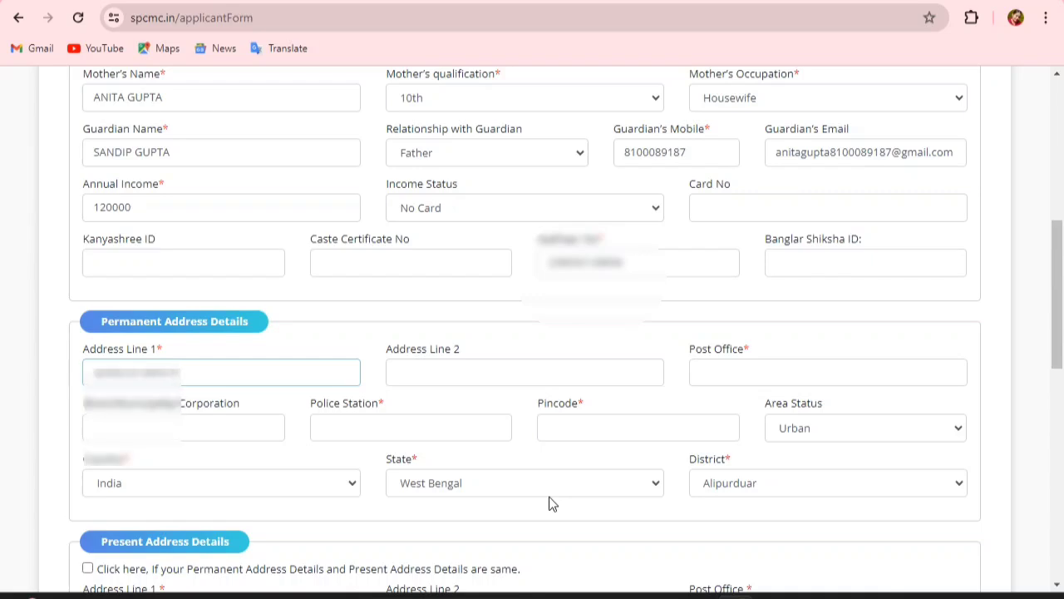
type("ROAD")
left_click(709, 375)
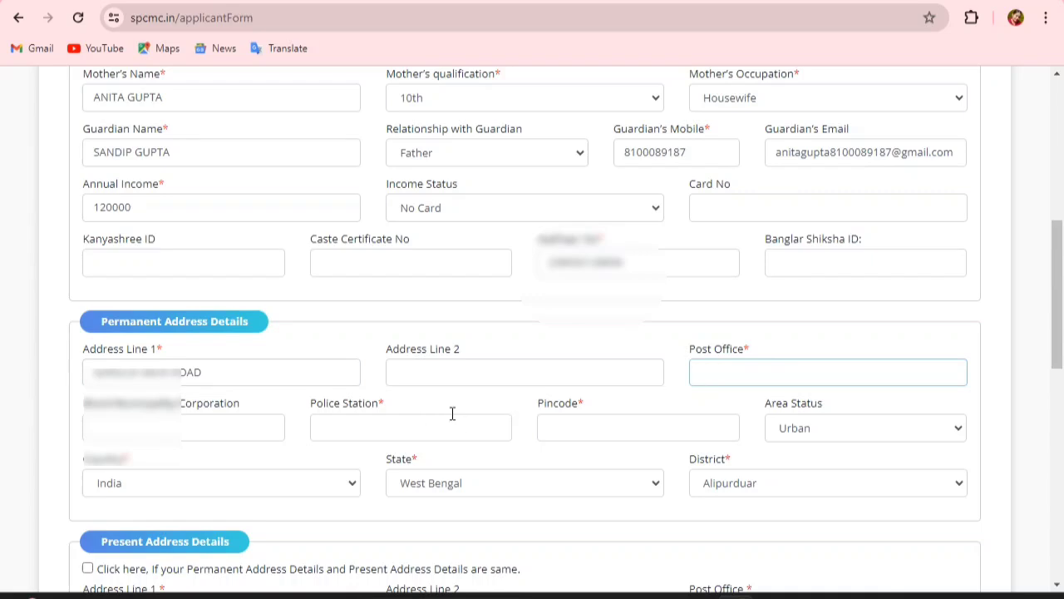
type("GARULLIA")
left_click(449, 426)
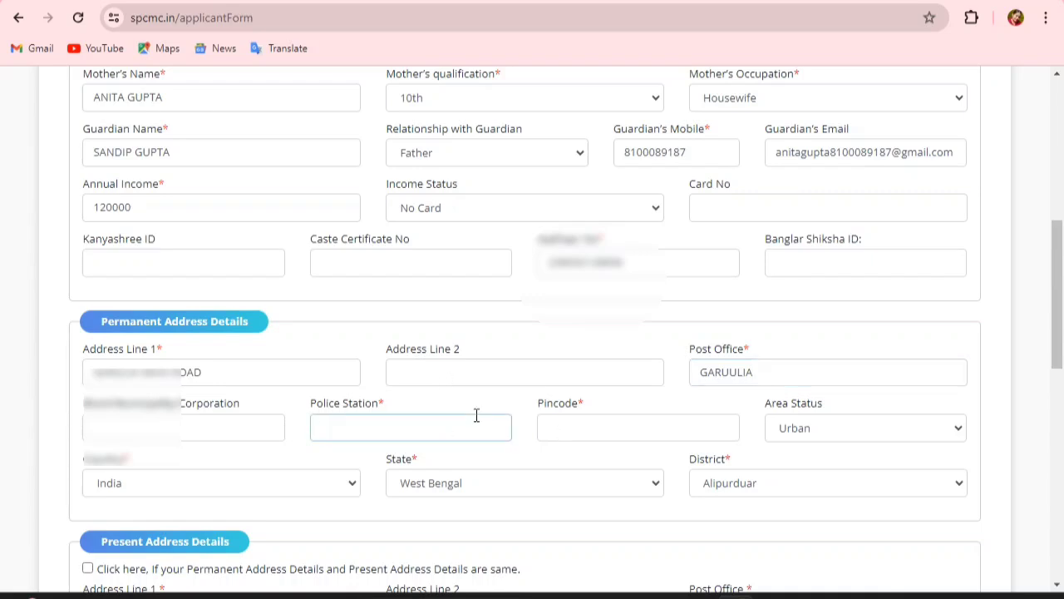
type("NOAPARA")
left_click(217, 425)
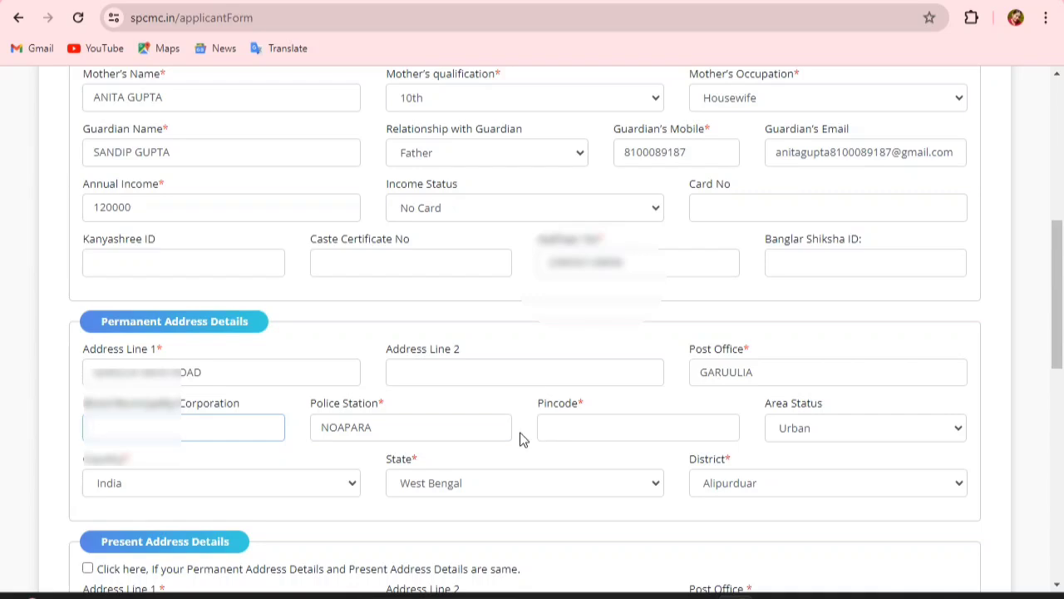
type("sdfsdfsd")
Add the pincode, keep Urban area status, set North 24 Parganas district, and copy to present address.
left_click(655, 437)
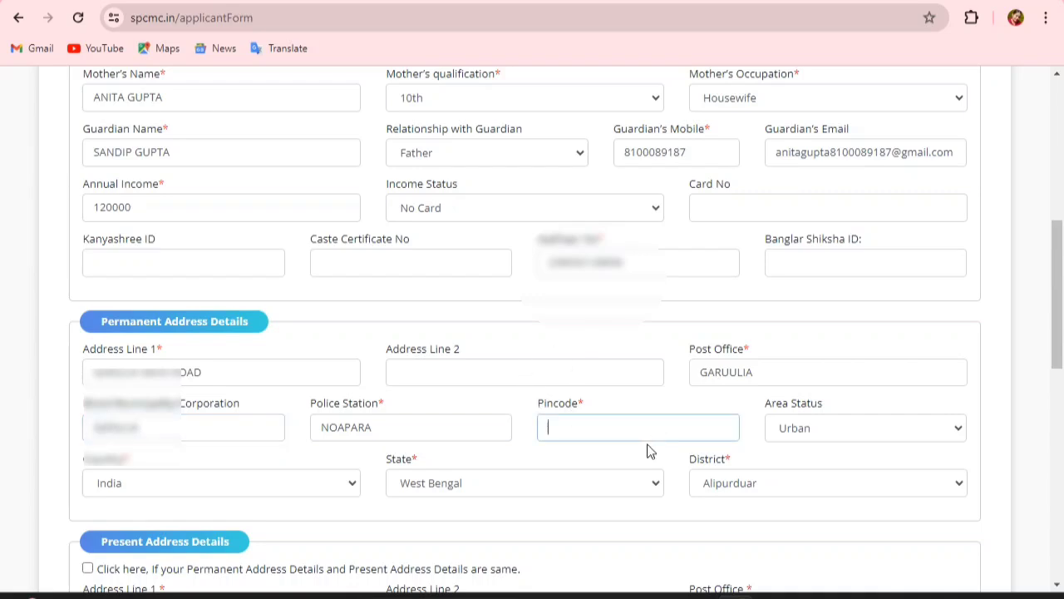
left_click(818, 429)
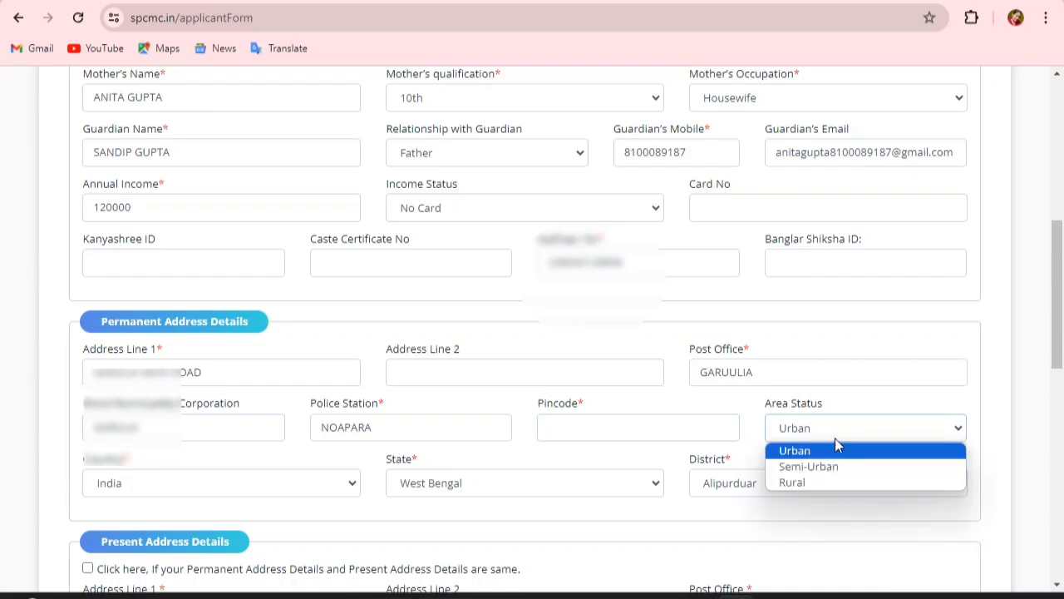
left_click(837, 450)
left_click(585, 426)
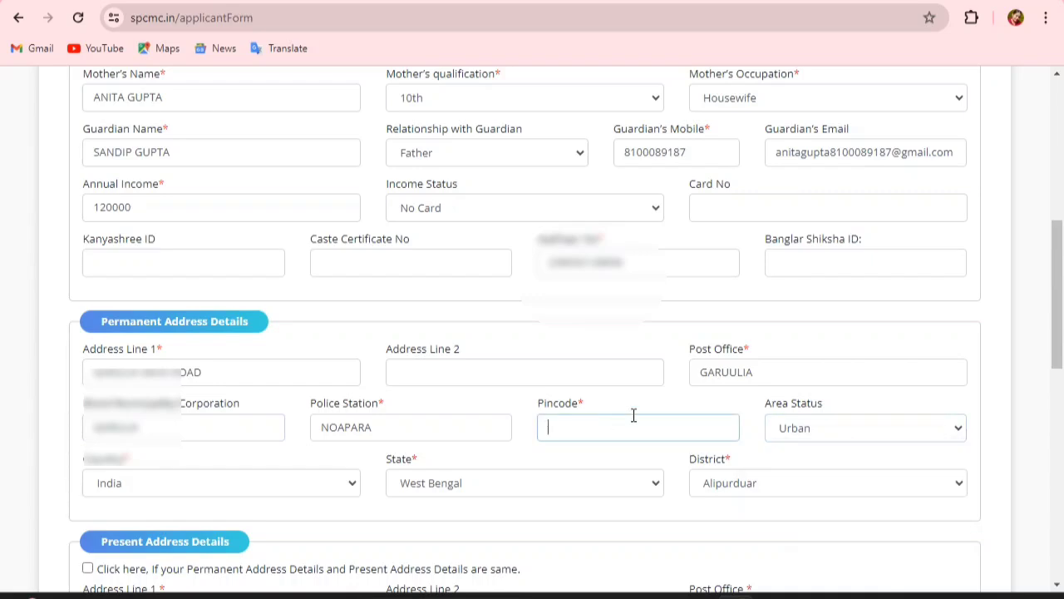
type("743133")
left_click(771, 487)
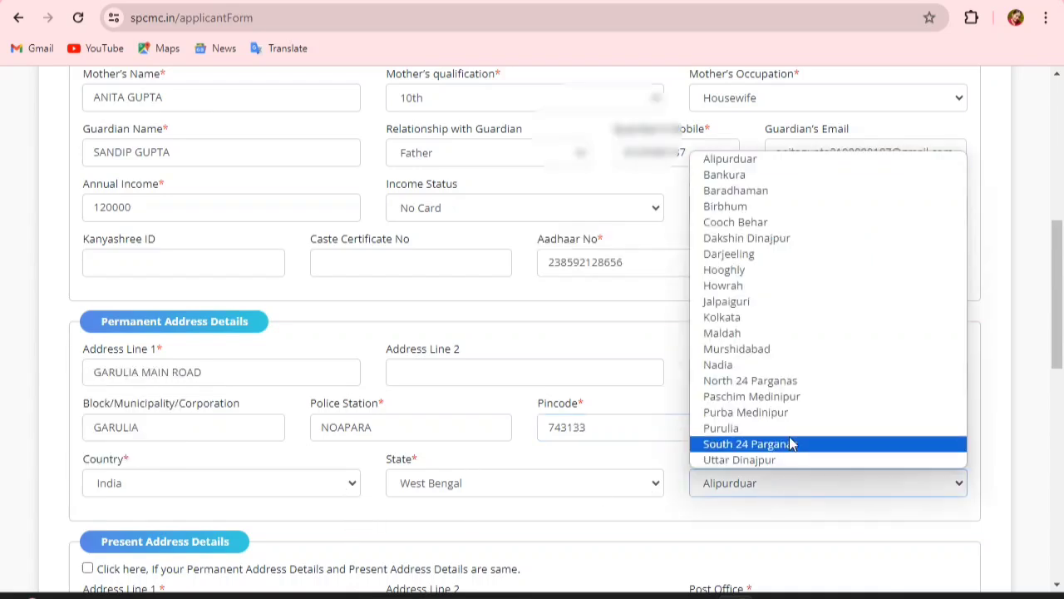
left_click(780, 380)
scroll(689, 250, "down", 3)
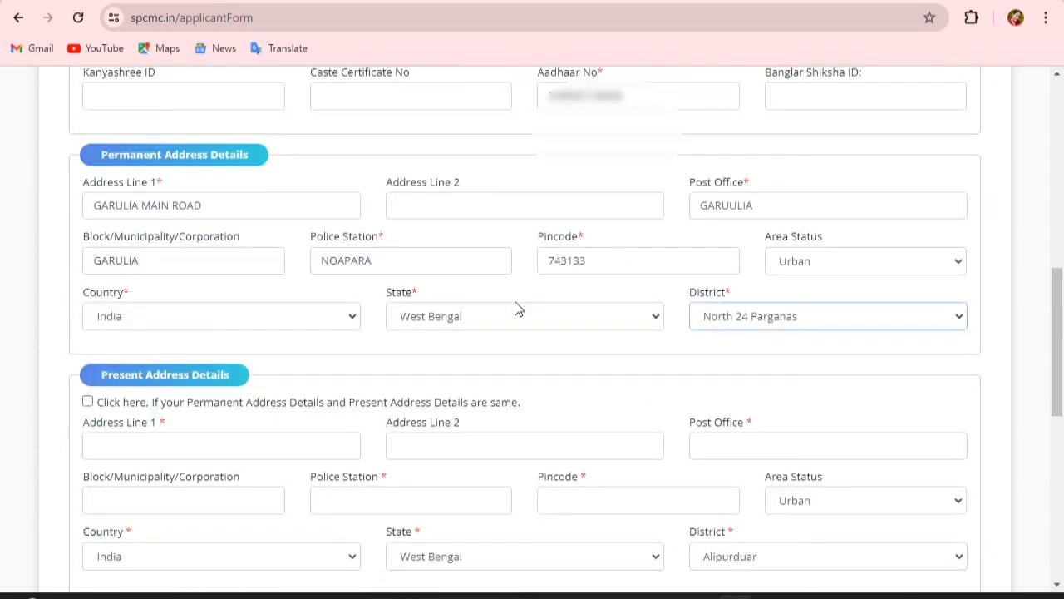
left_click(88, 402)
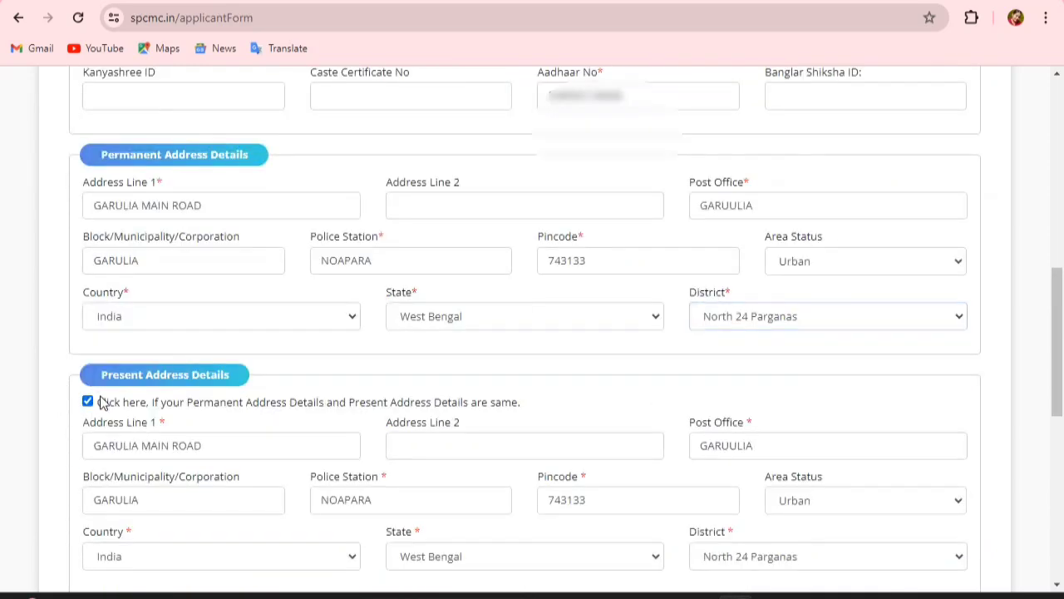
Enter PATIPUKUR GIRLS' HIGH SCHOOL as the last school attended.
scroll(264, 398, "down", 4)
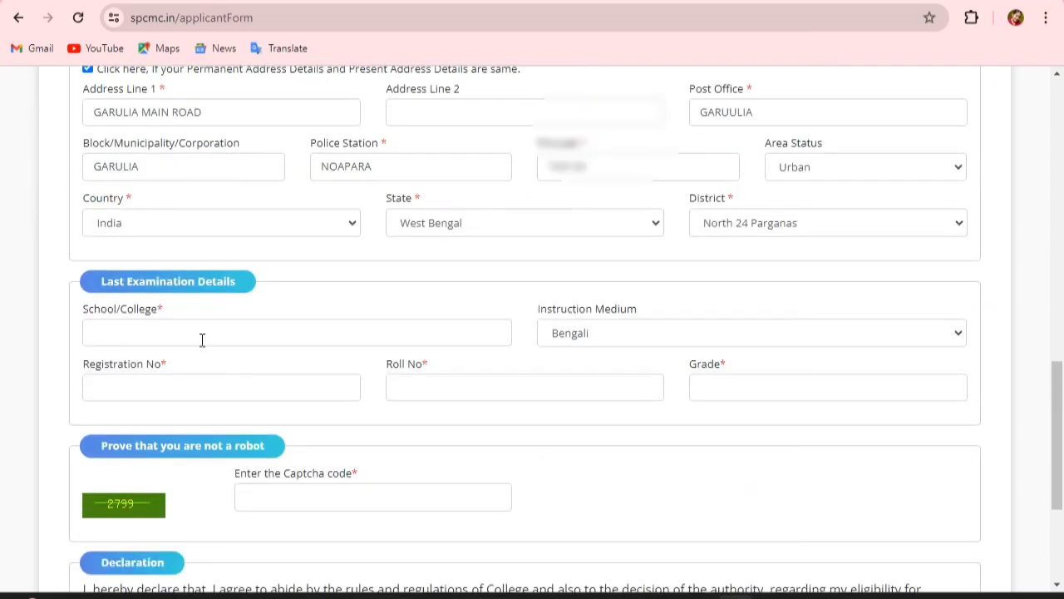
left_click(204, 333)
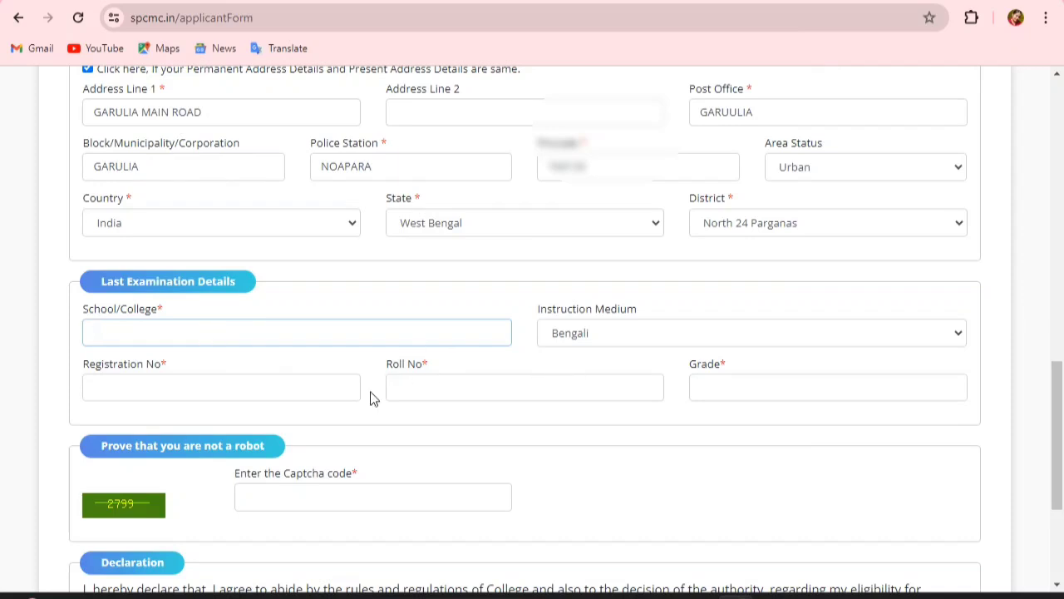
type("PATIPUKUR GIR")
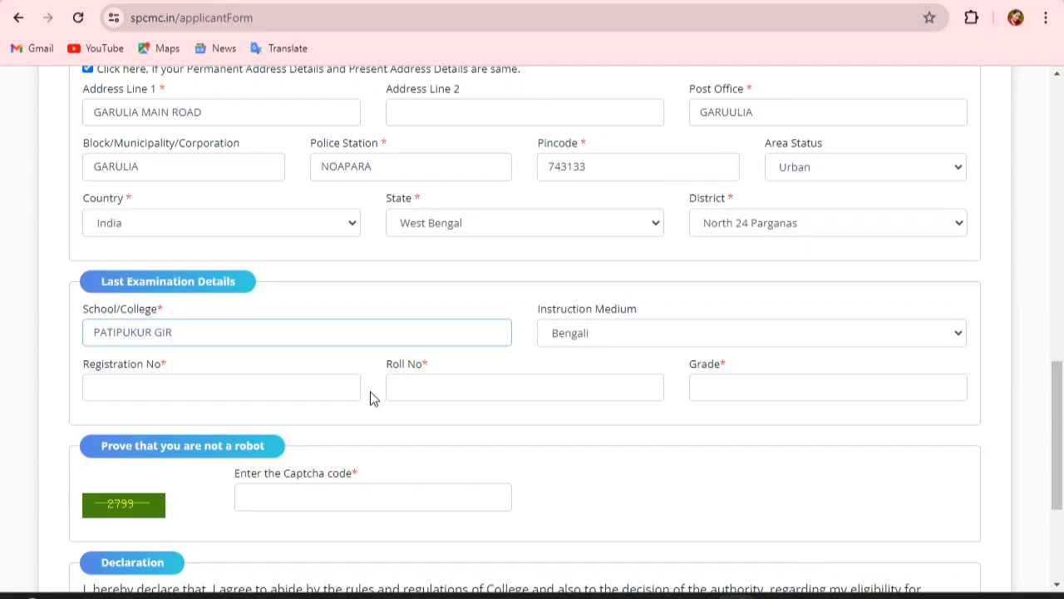
type("LS' HIGH SCHOOL")
scroll(475, 451, "down", 1)
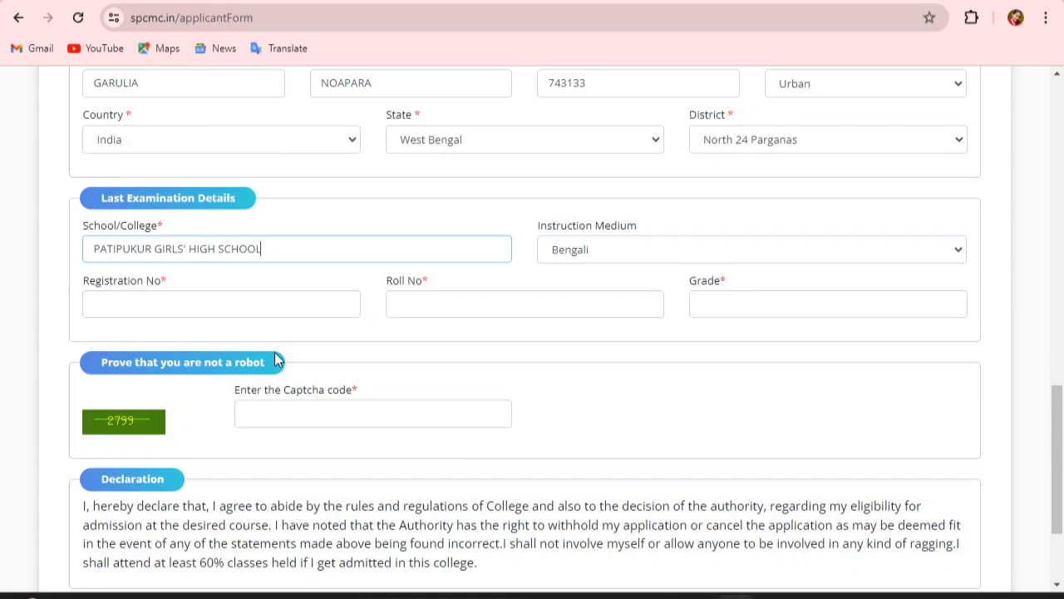
Keep Bengali as the instruction medium and return to the registration number field.
left_click(196, 306)
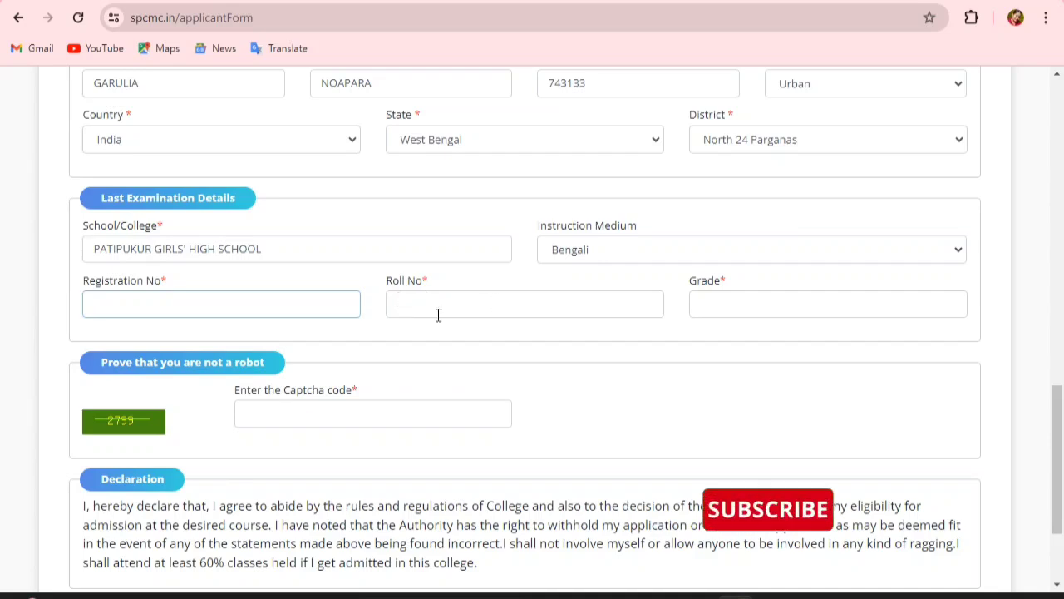
left_click(701, 261)
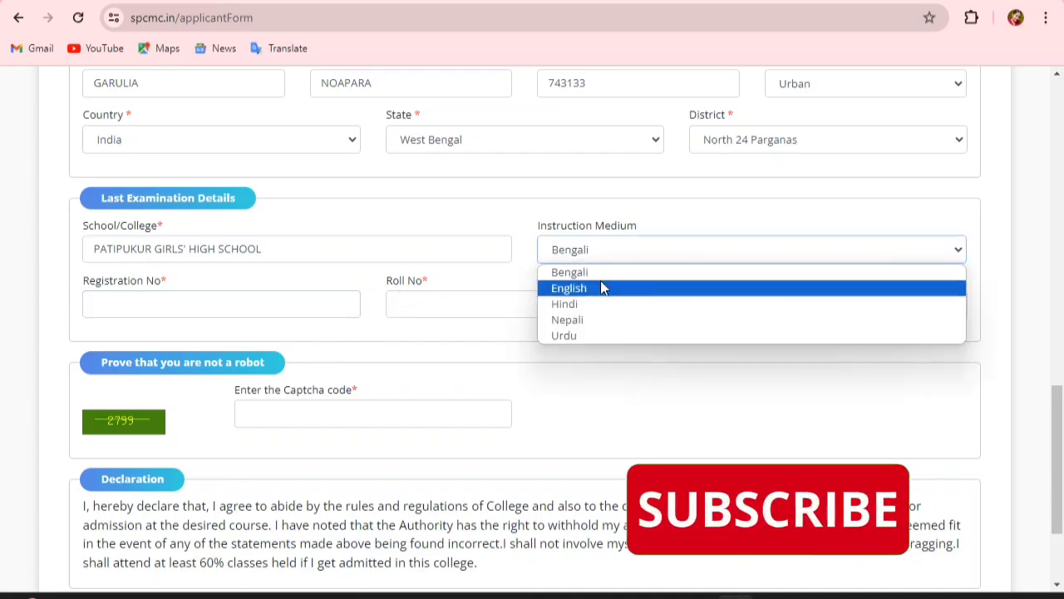
left_click(430, 281)
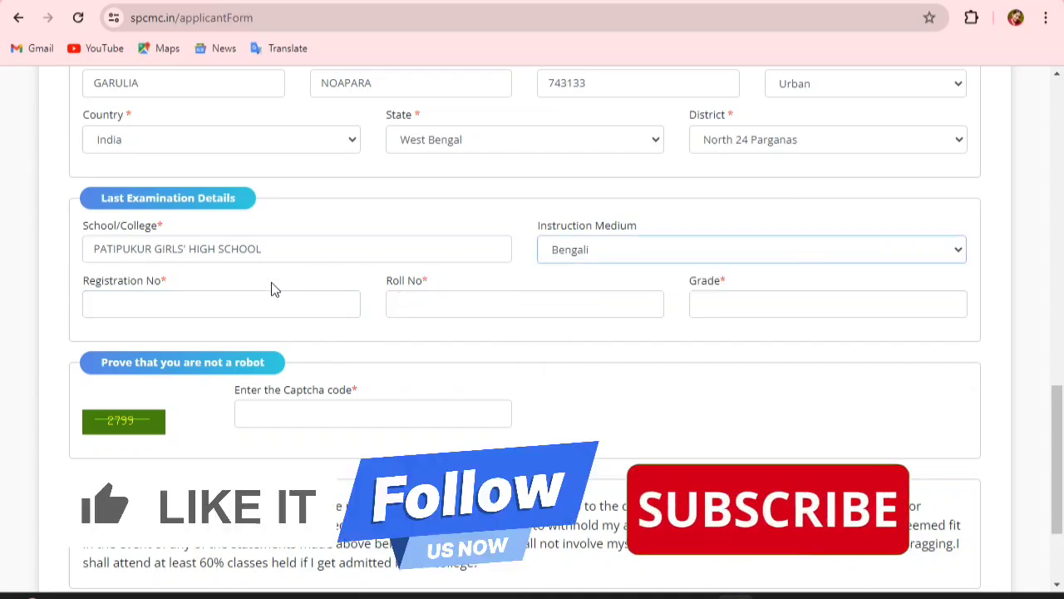
left_click(223, 307)
left_click(346, 419)
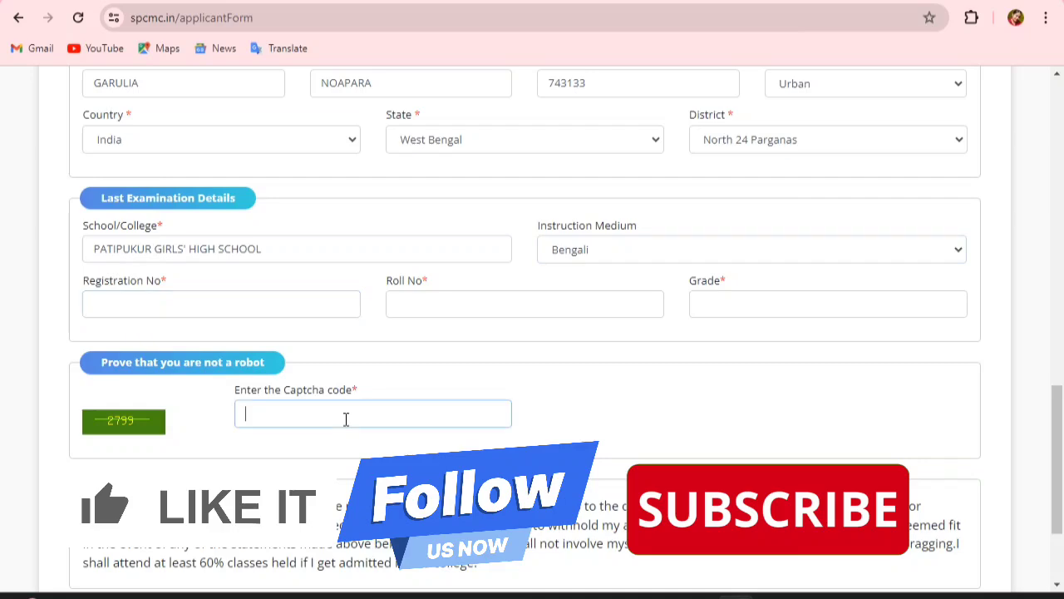
left_click(158, 311)
Enter the exam registration number and roll number, then move through Grade to the captcha field.
scroll(533, 430, "down", 2)
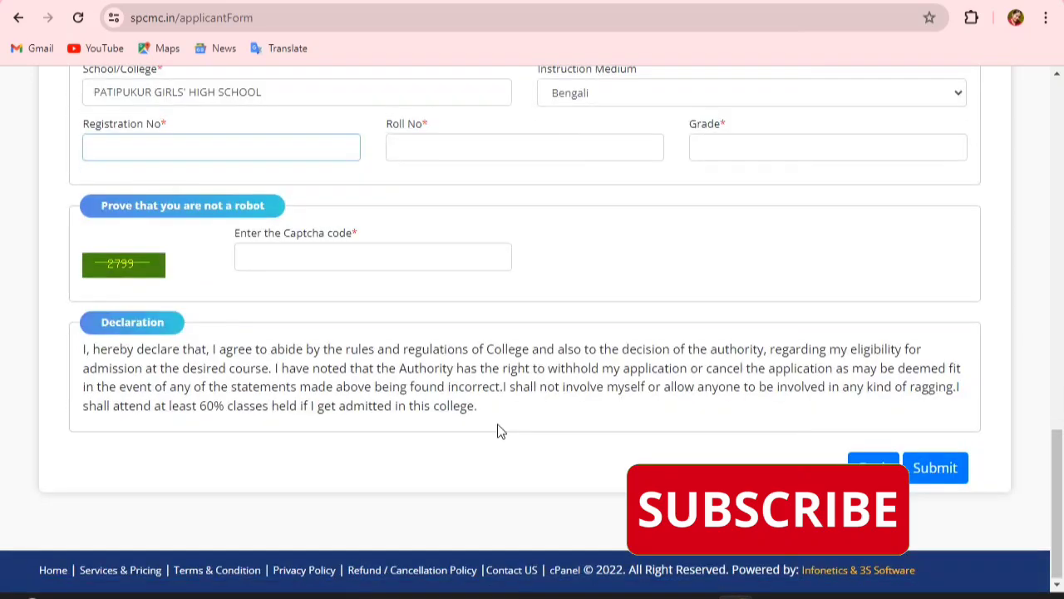
scroll(497, 430, "up", 3)
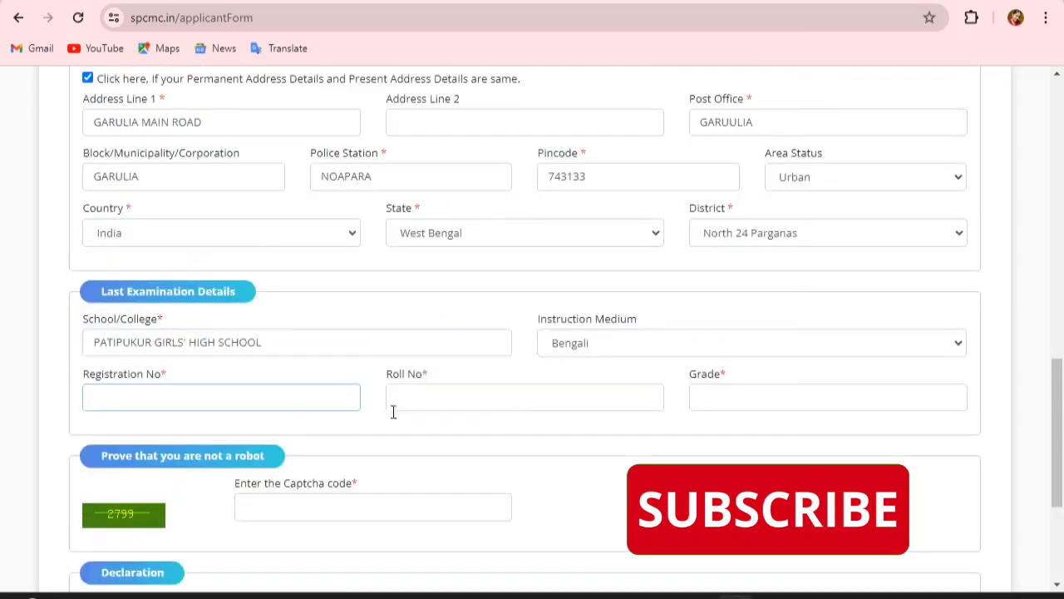
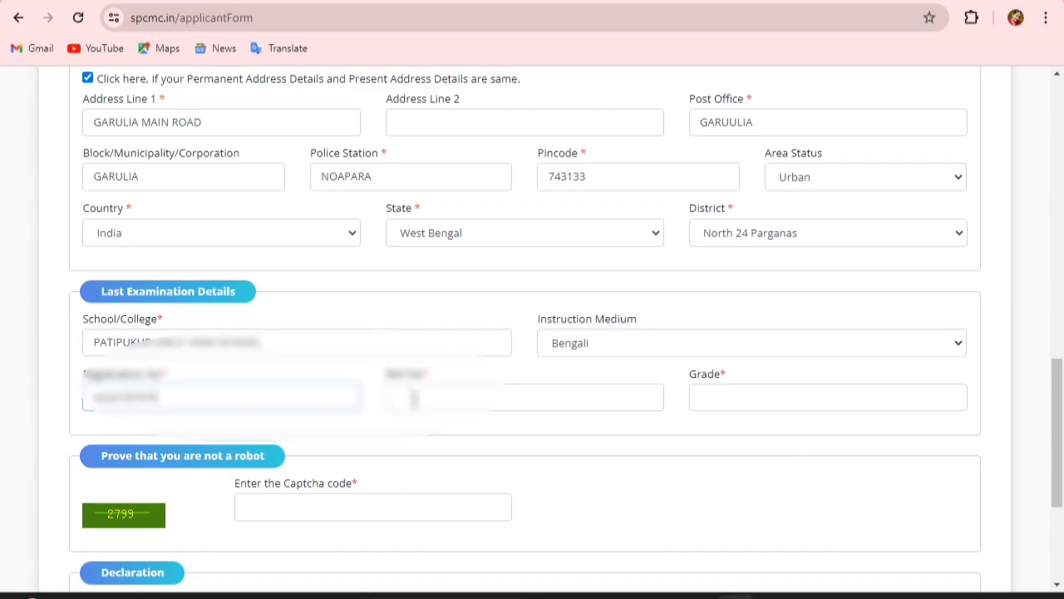
left_click(414, 399)
type("10")
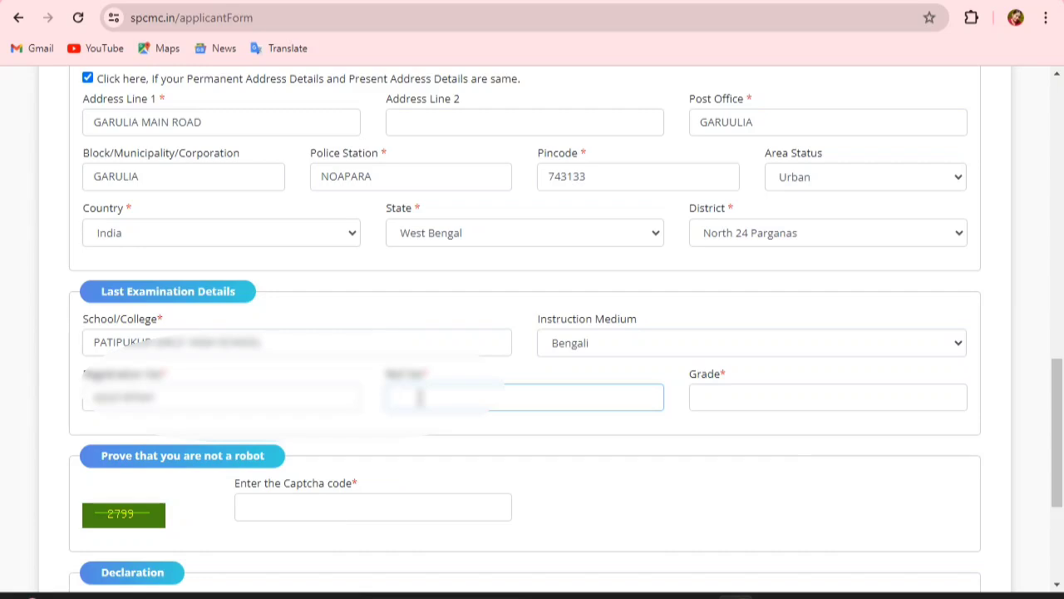
type("234567")
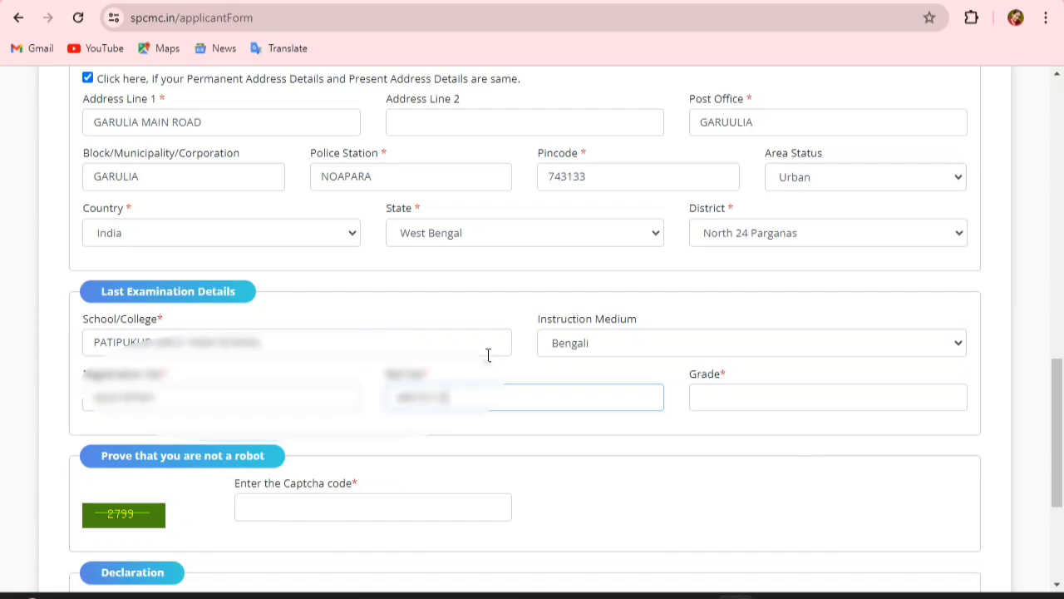
type("89")
left_click(756, 393)
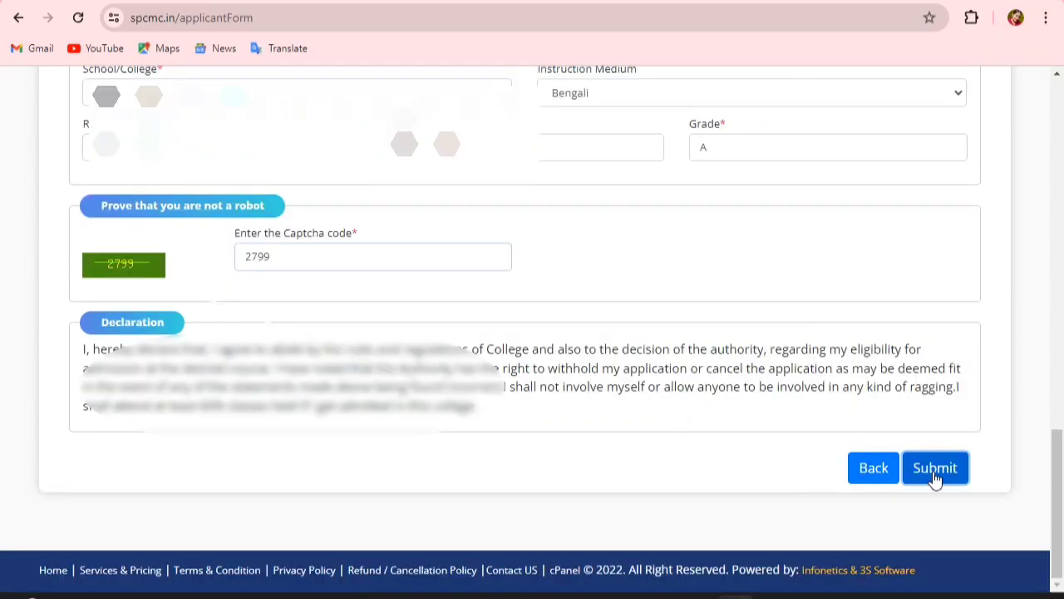
left_click(936, 470)
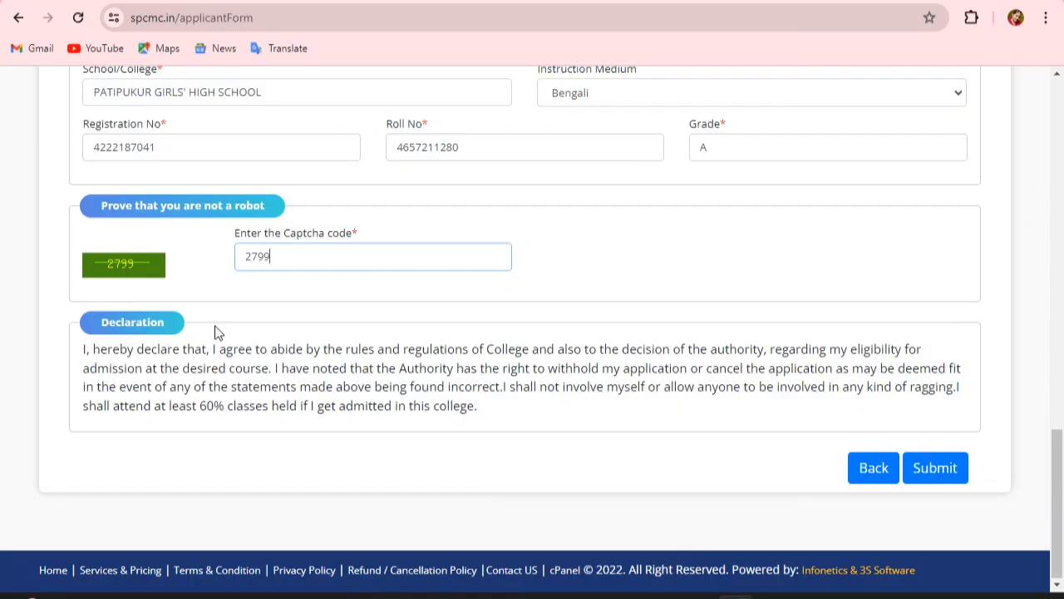
Submit the admission form and open the Print Acknowledgement page.
left_click(929, 478)
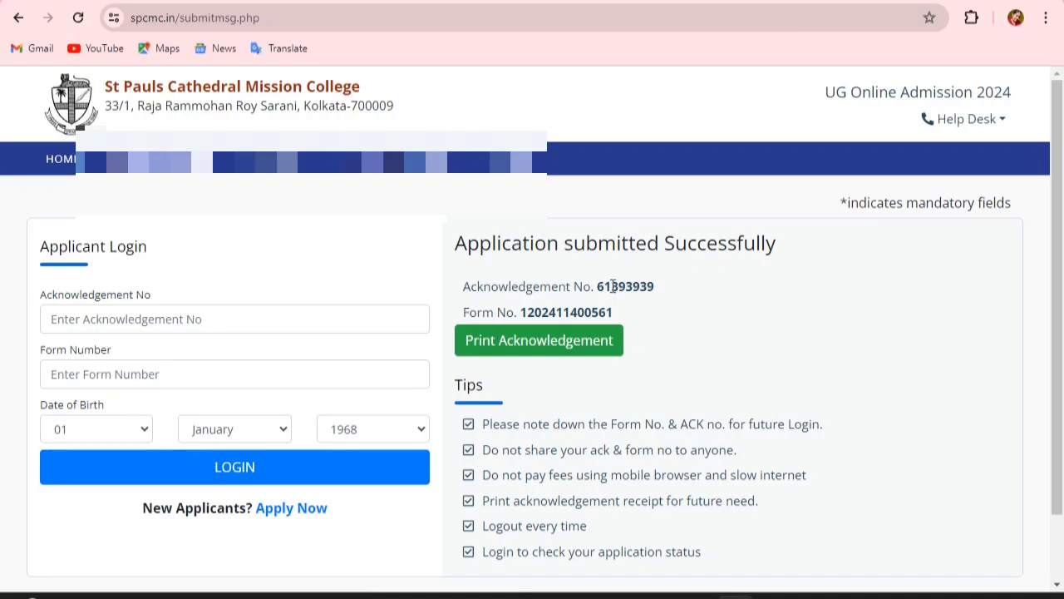
left_click(576, 351)
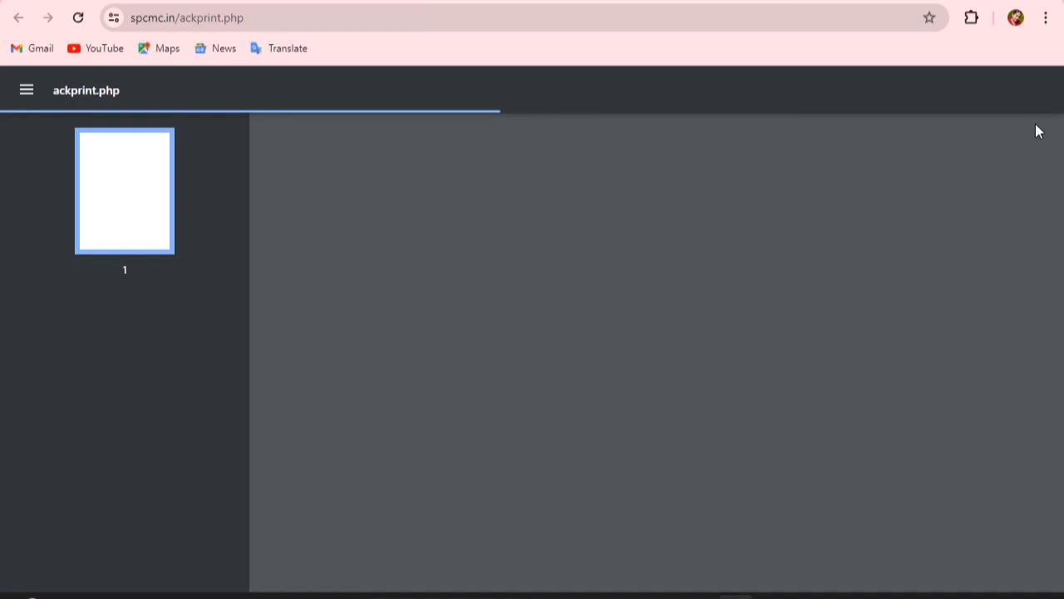
Download the acknowledgement PDF, editing the suggested file name and choosing the Documents folder.
left_click(1047, 24)
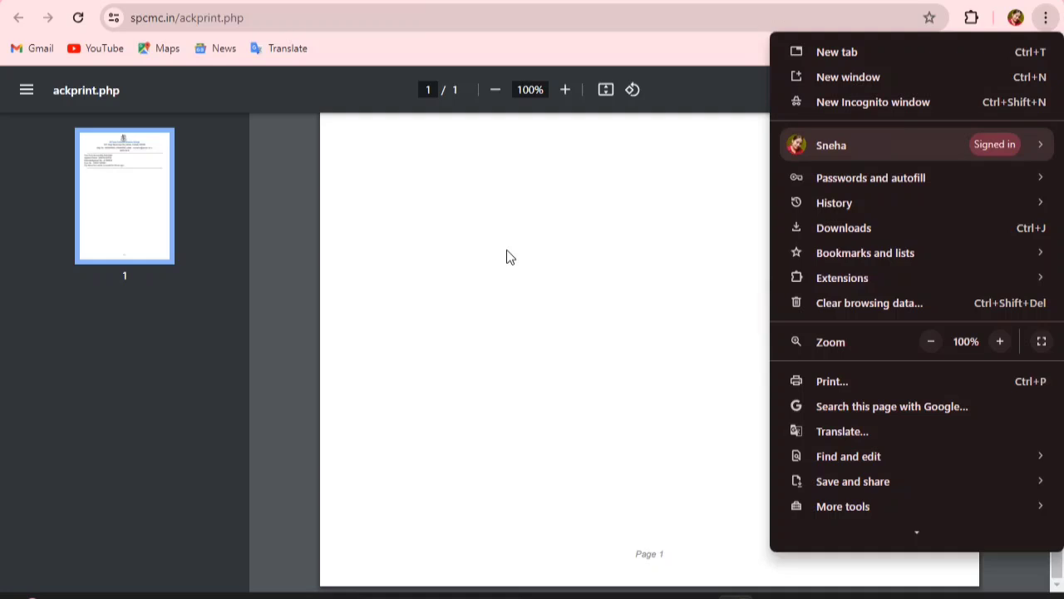
left_click(506, 252)
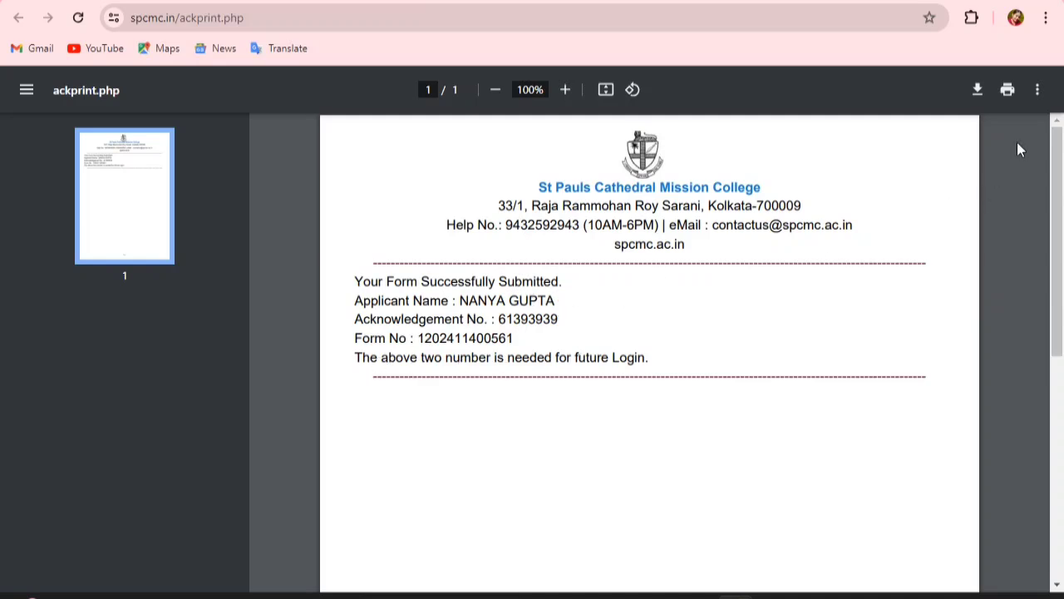
left_click(977, 90)
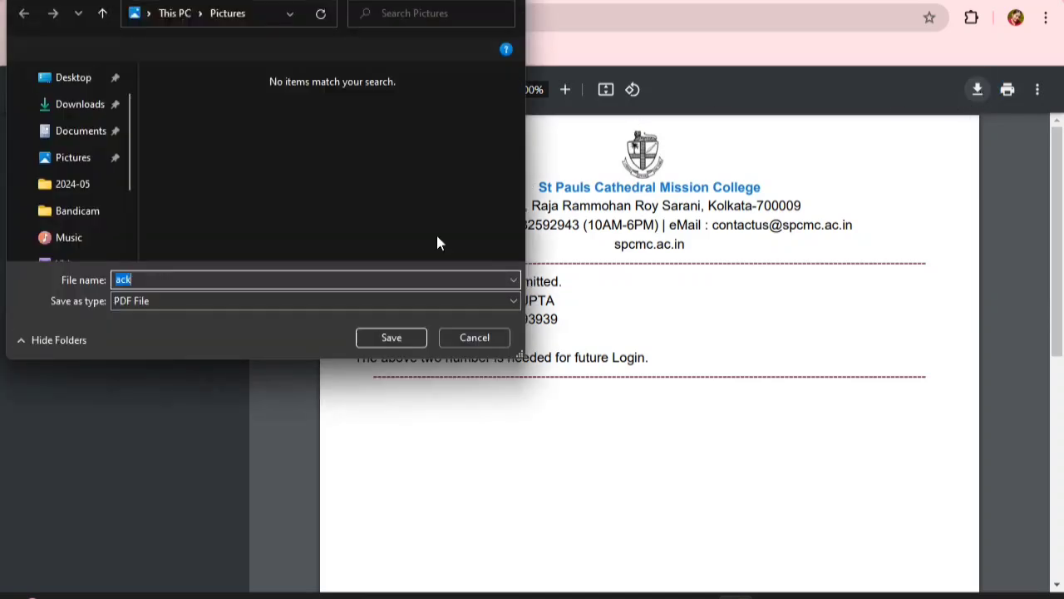
left_click(198, 280)
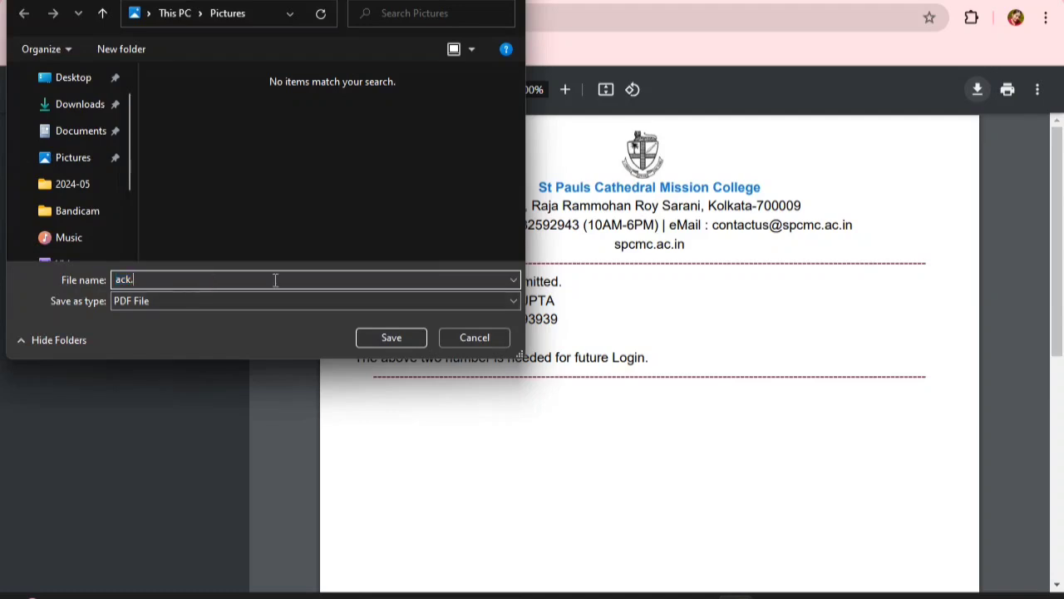
left_click(98, 138)
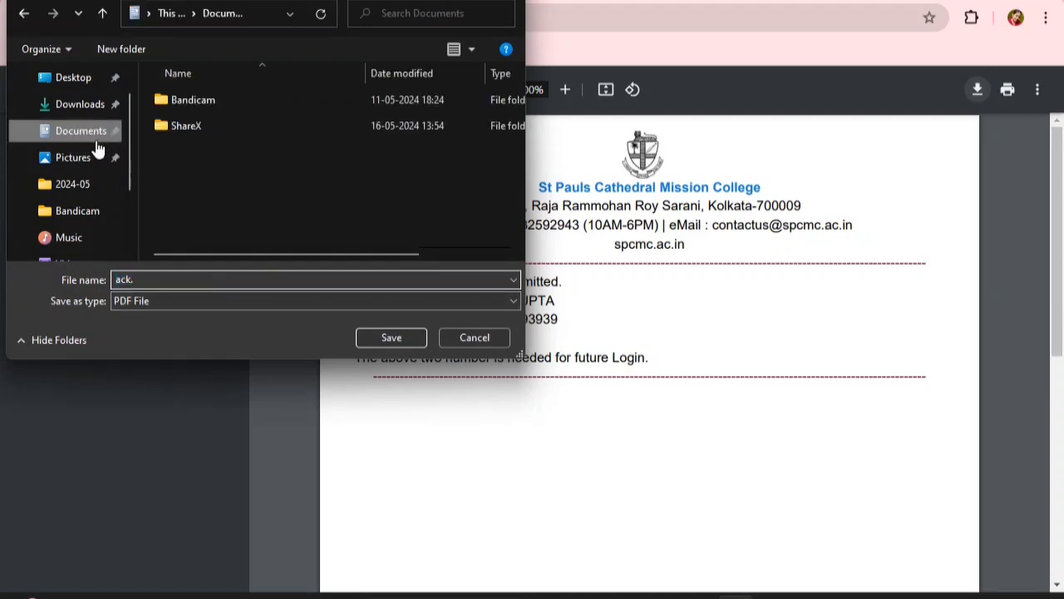